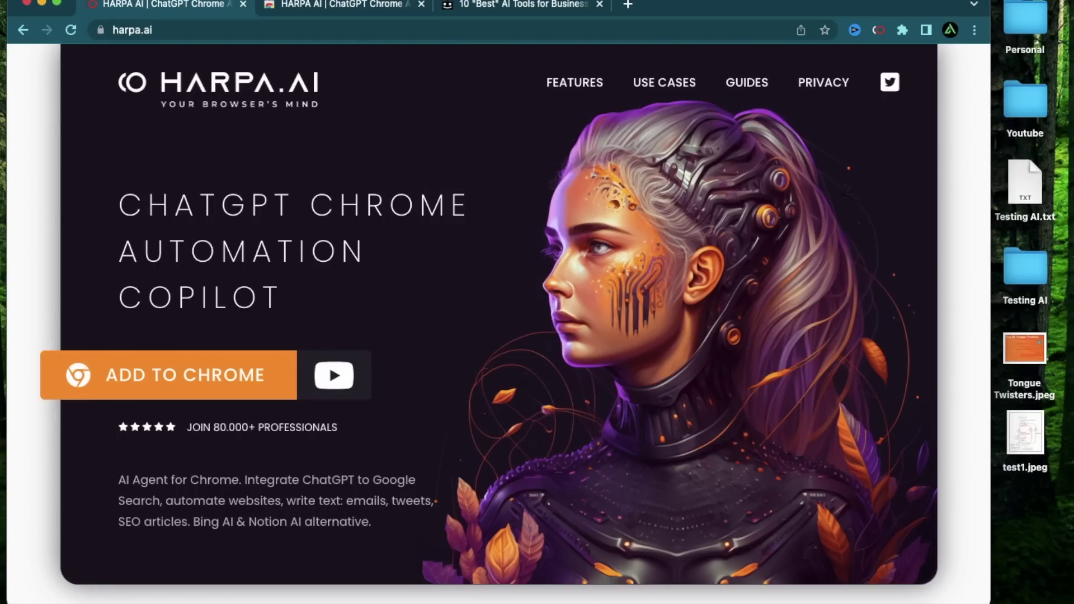
Step: Switch to the HARPA AI Chrome Web Store listing tab
click(329, 7)
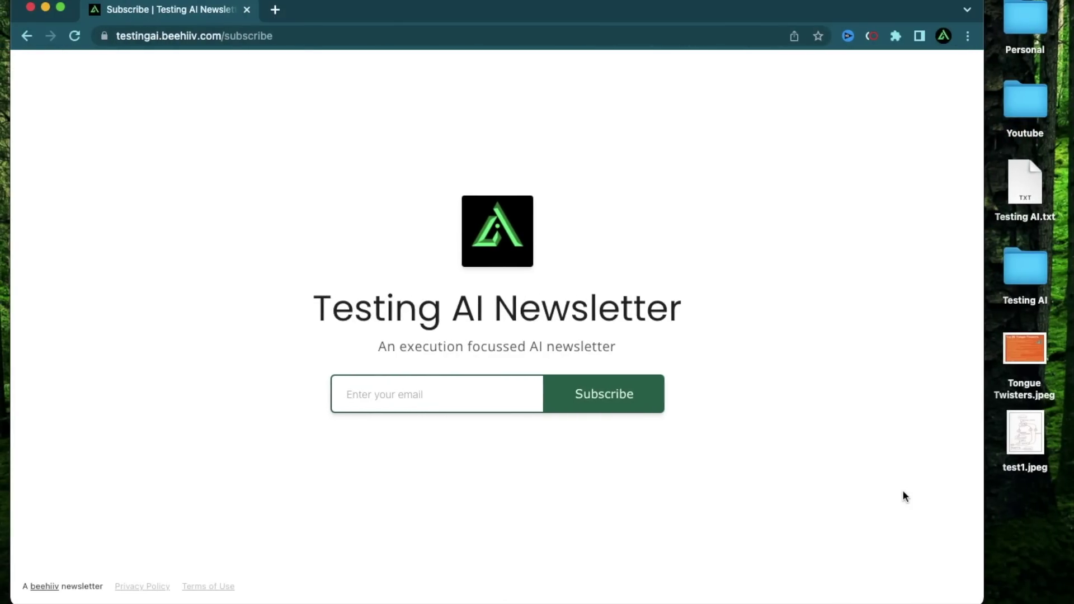
Step: Preview the test1.jpeg workflow sketch in Quick Look, then return to Chrome
click(1015, 437)
key(space)
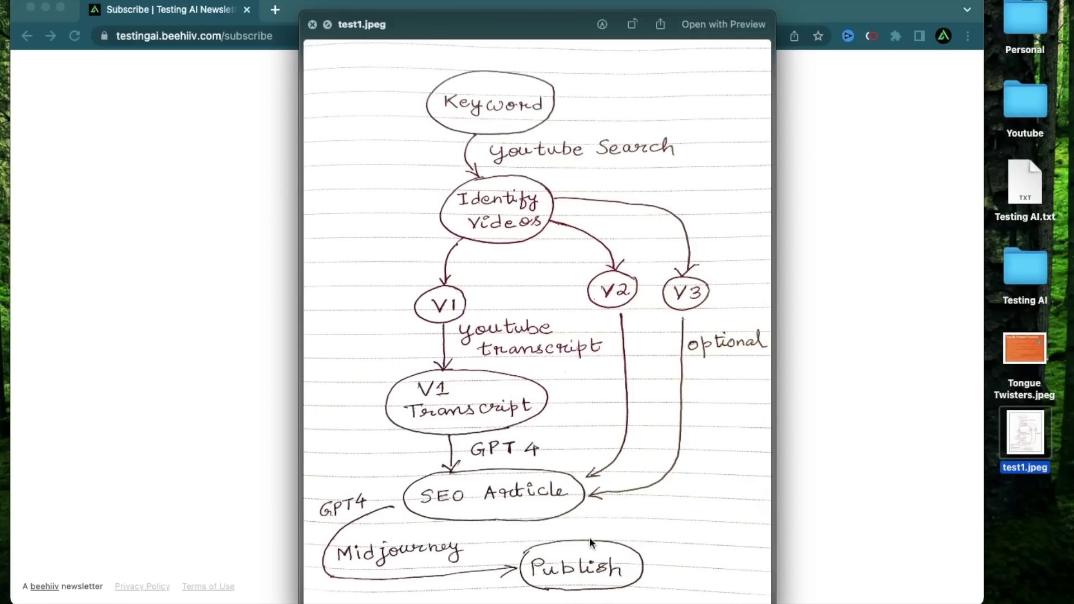
click(817, 341)
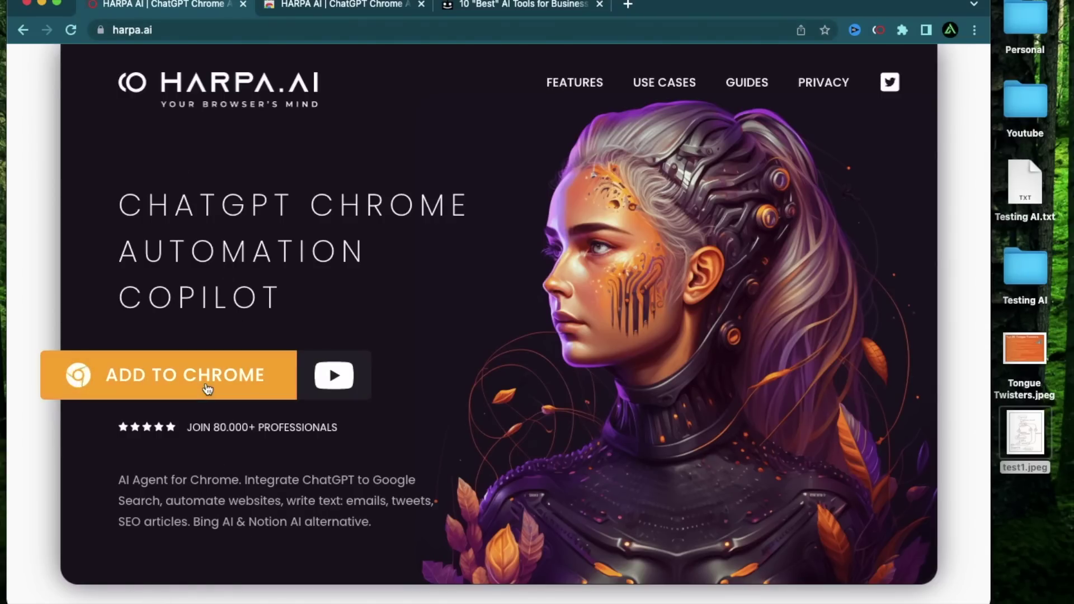
Step: Switch to the other HARPA AI tab and open the assistant chat
click(361, 7)
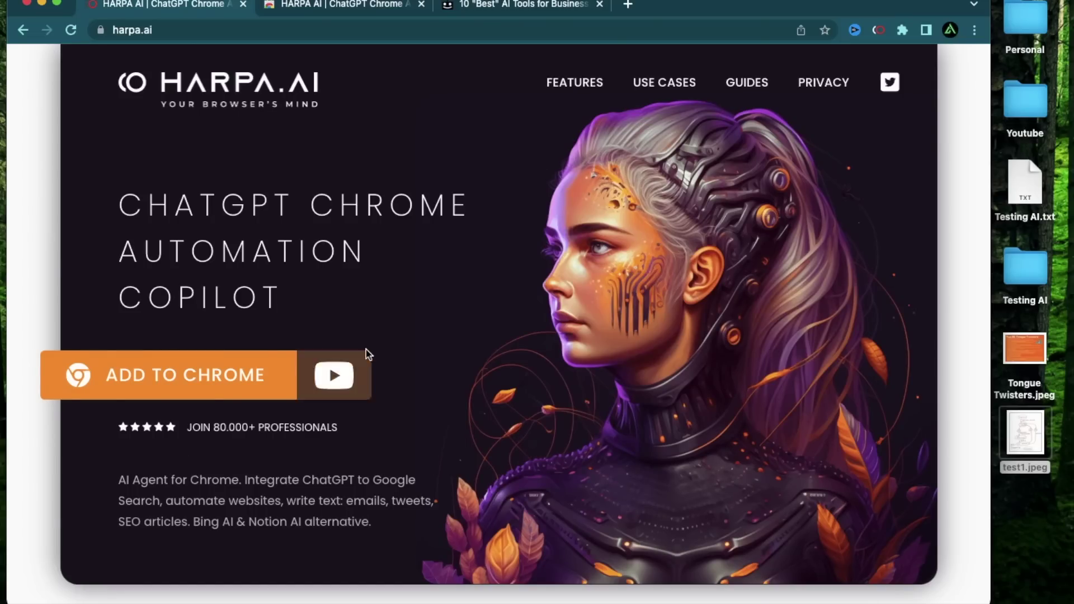
click(881, 30)
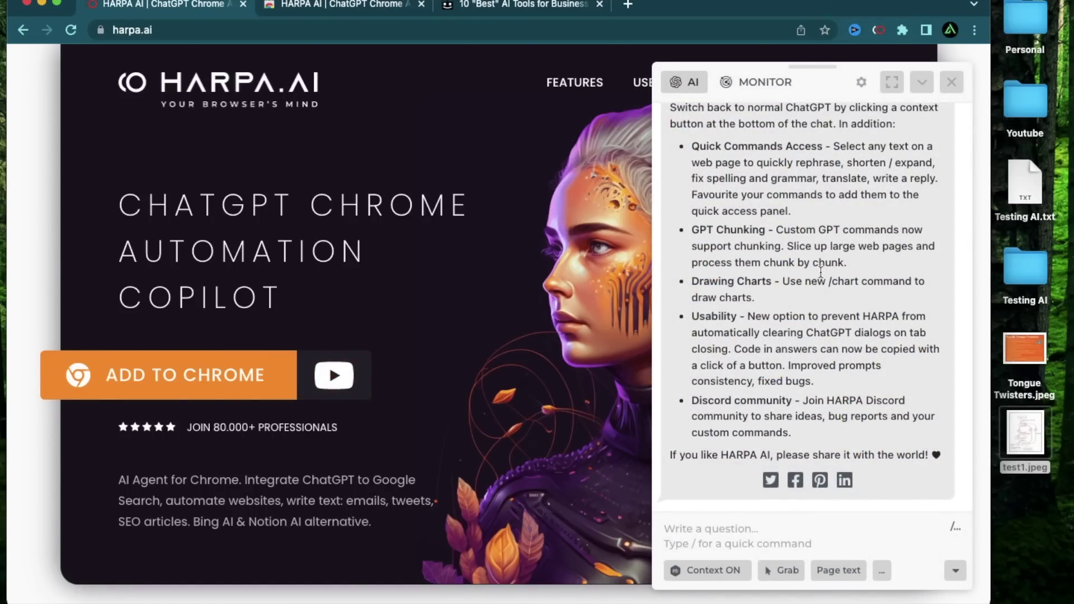
scroll(806, 324, up, 4)
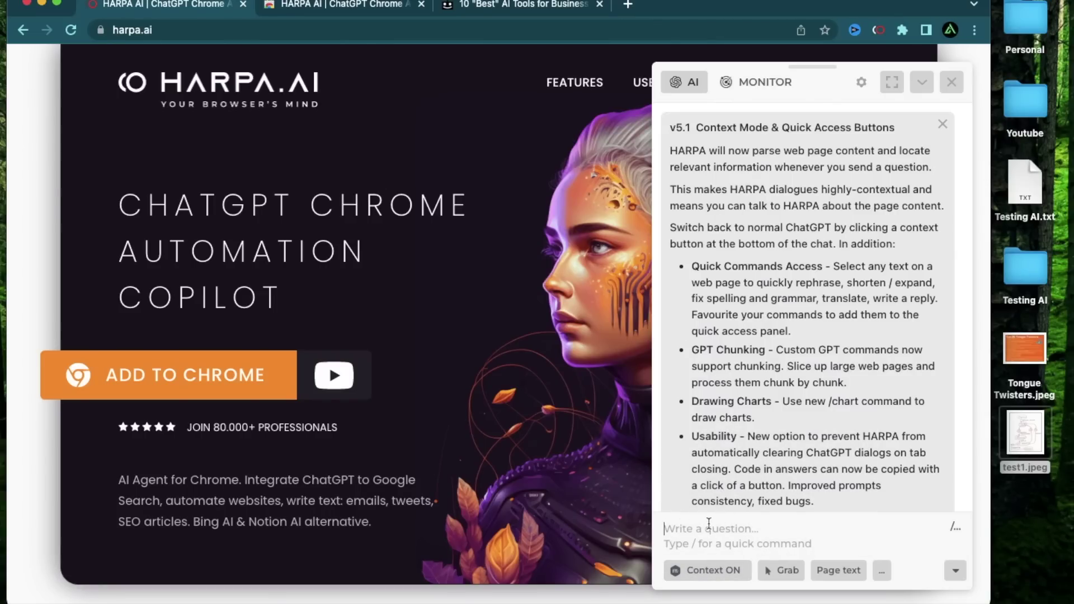
Step: Bring up the / command list and browse Copywriting, Spreadsheets, Engineering and Miscellaneous commands
text(/)
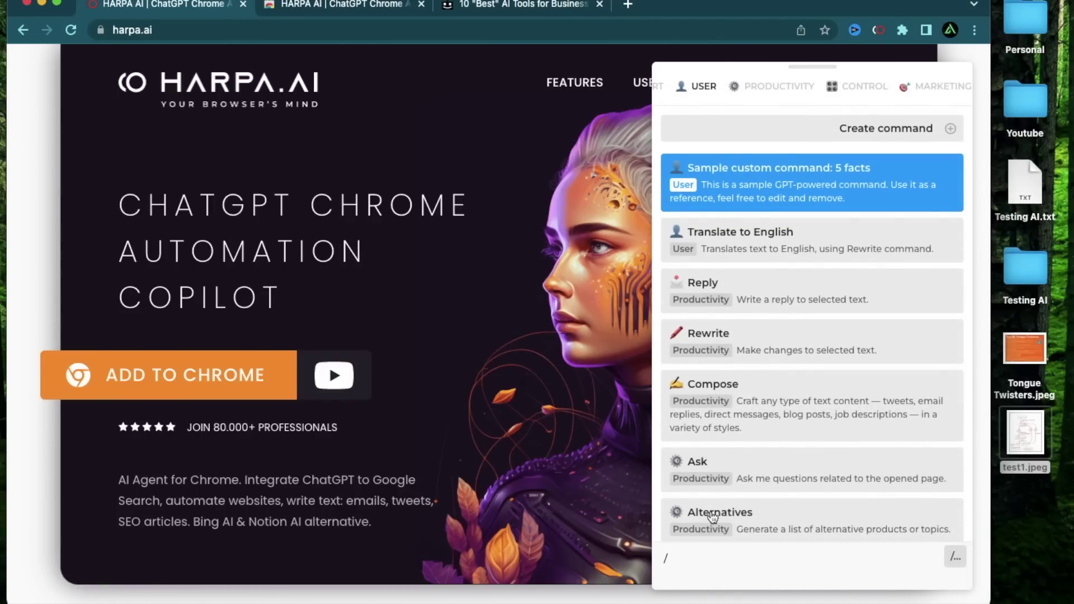
scroll(816, 262, down, 5)
scroll(815, 263, down, 10)
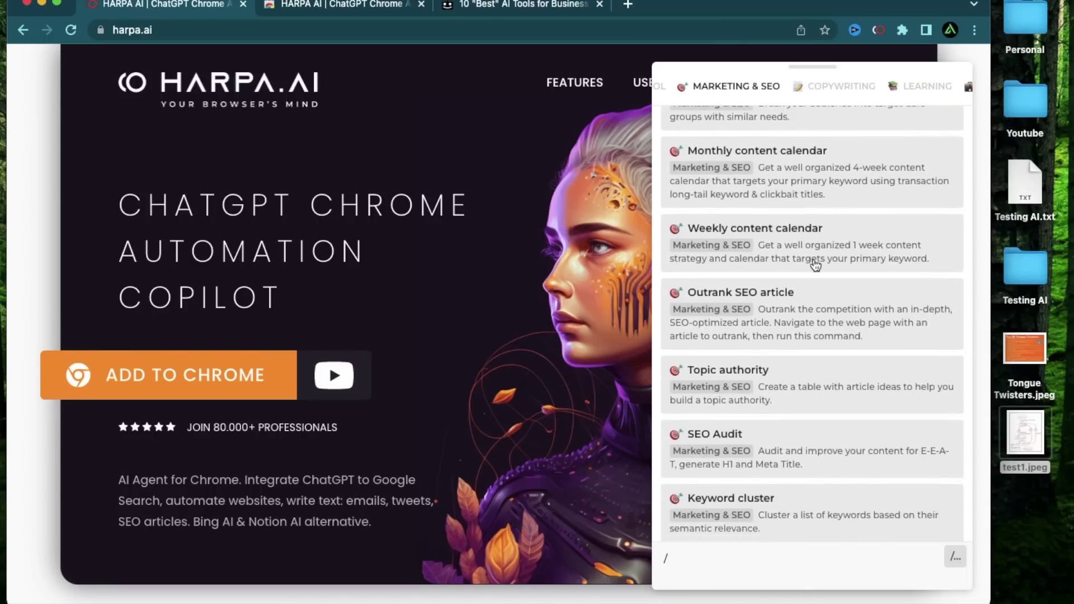
scroll(816, 262, down, 5)
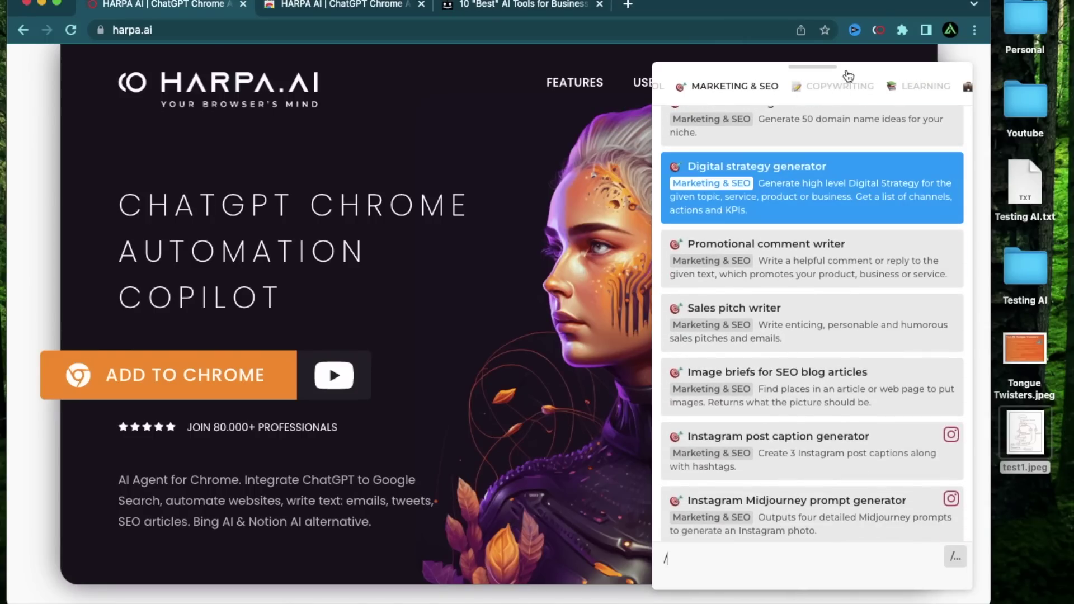
click(826, 104)
scroll(826, 103, down, 15)
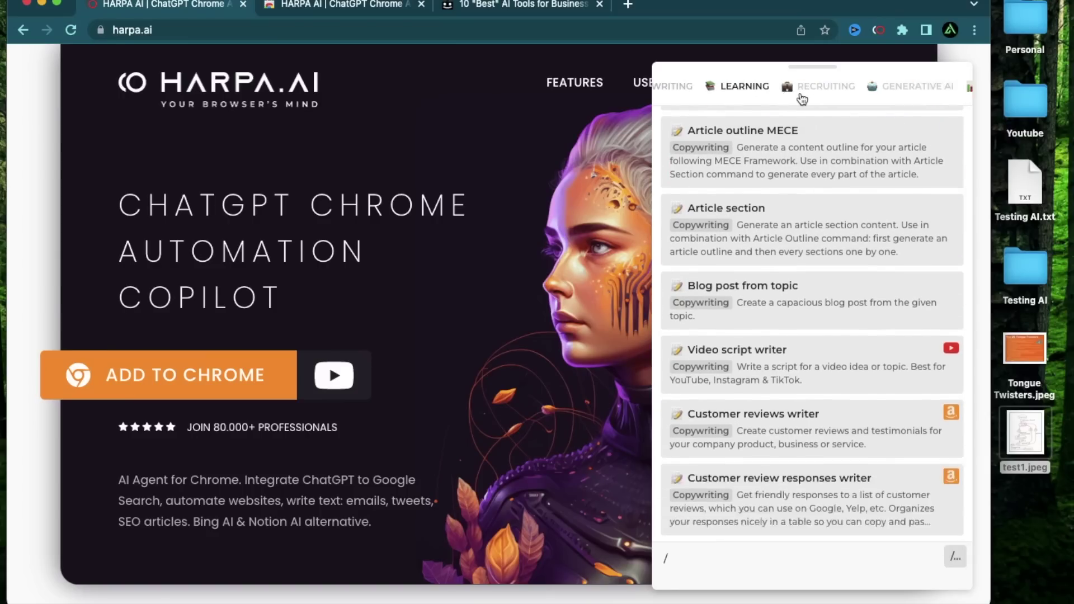
click(847, 91)
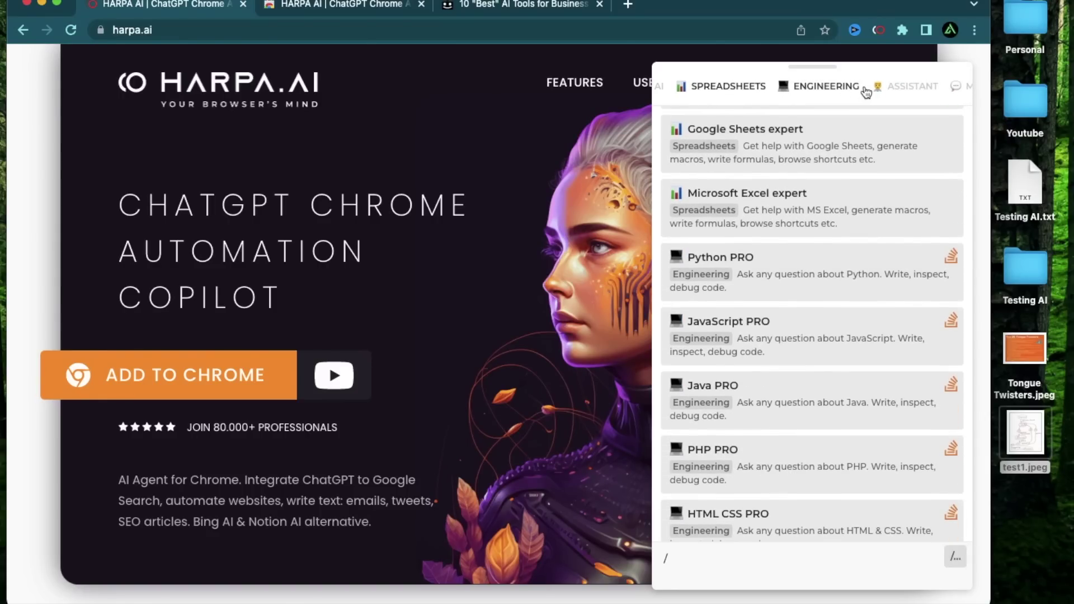
click(829, 90)
click(868, 94)
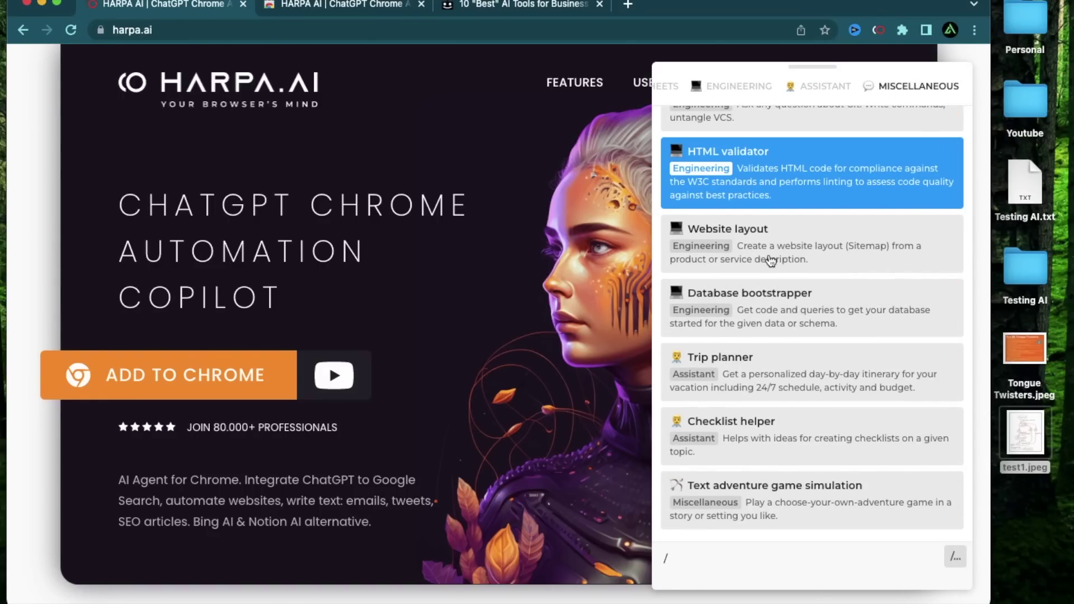
Step: Scroll through the Miscellaneous commands, then clear the slash to dismiss the list
scroll(771, 261, up, 20)
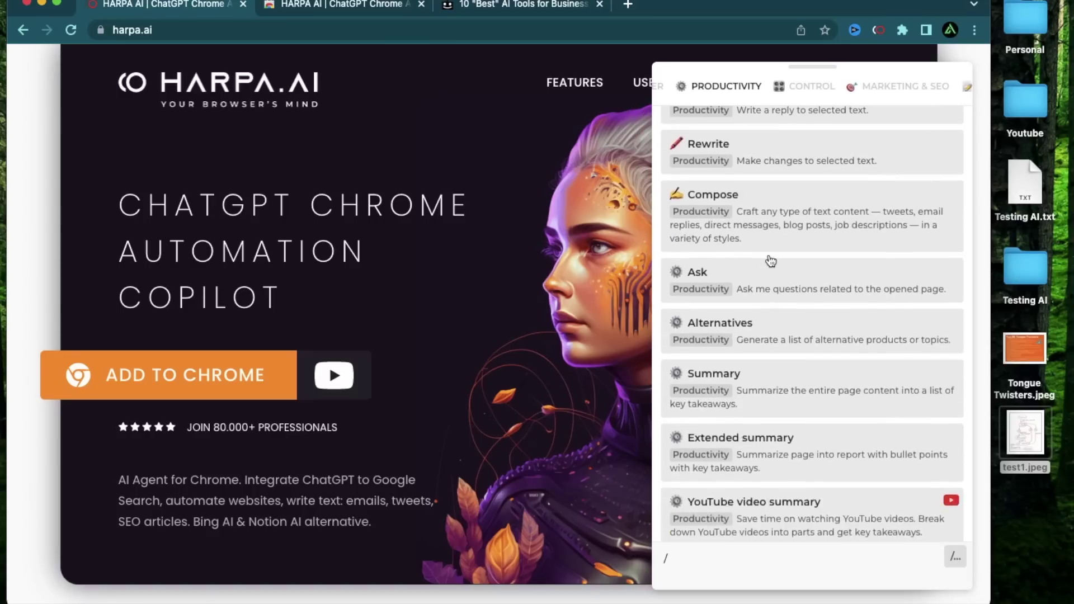
scroll(771, 261, up, 2)
scroll(771, 261, down, 12)
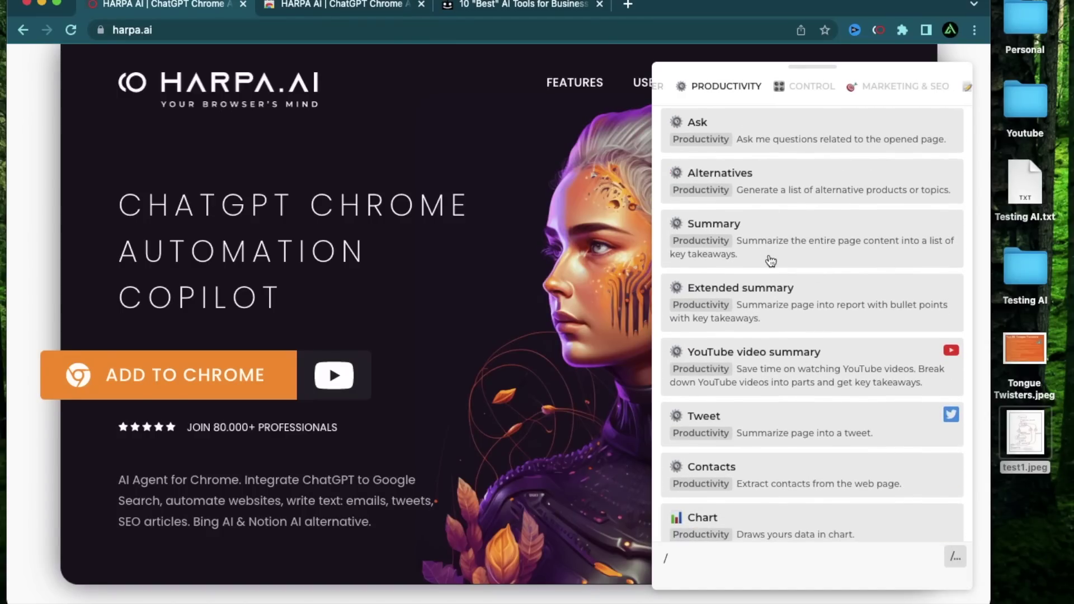
scroll(771, 261, down, 20)
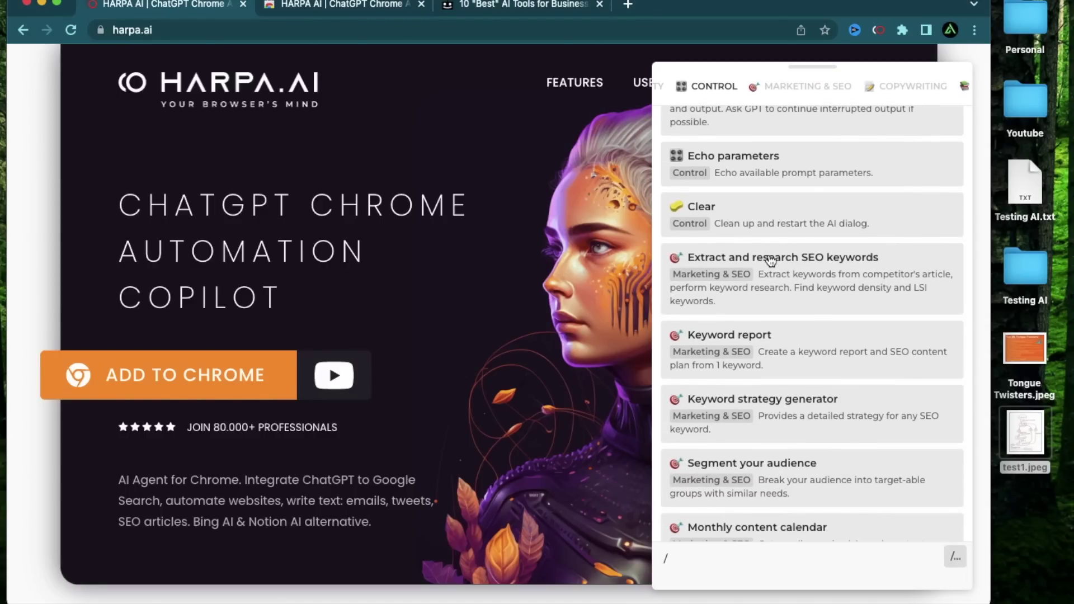
scroll(771, 260, down, 12)
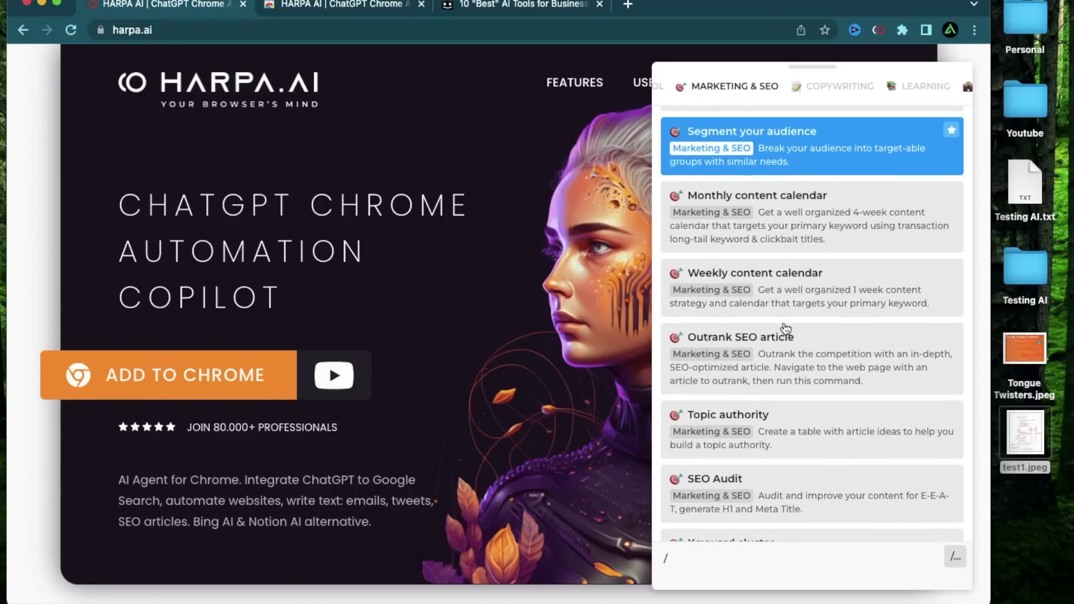
scroll(786, 328, up, 2)
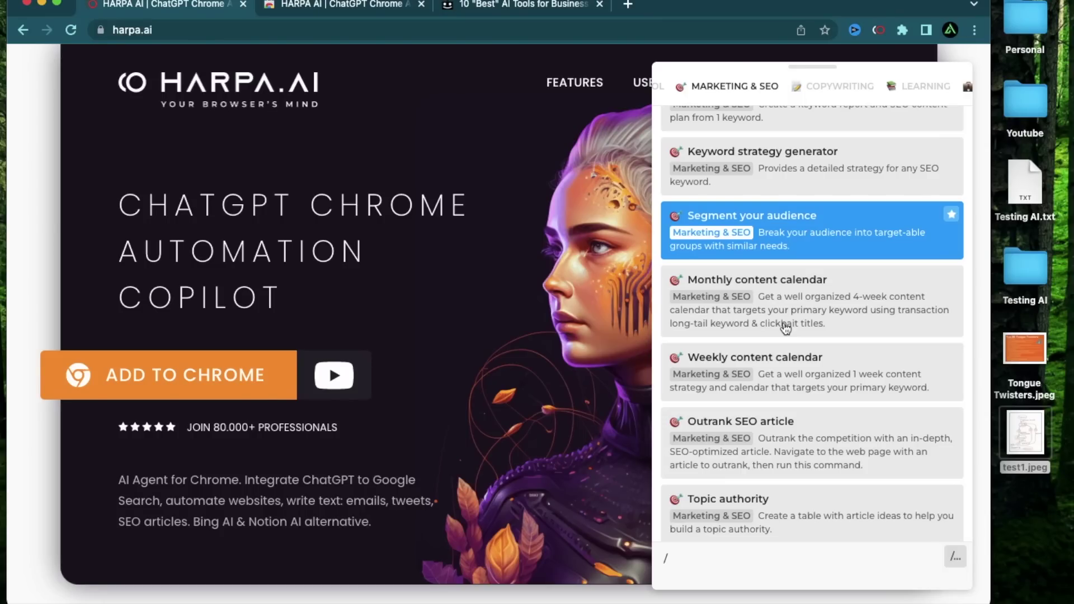
scroll(787, 328, down, 2)
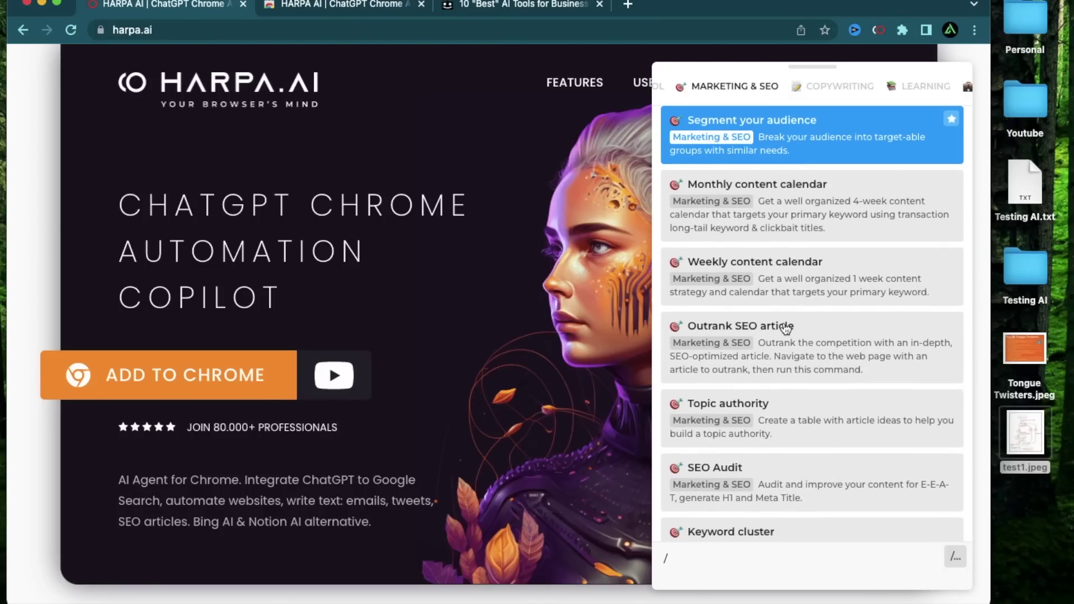
scroll(786, 328, up, 4)
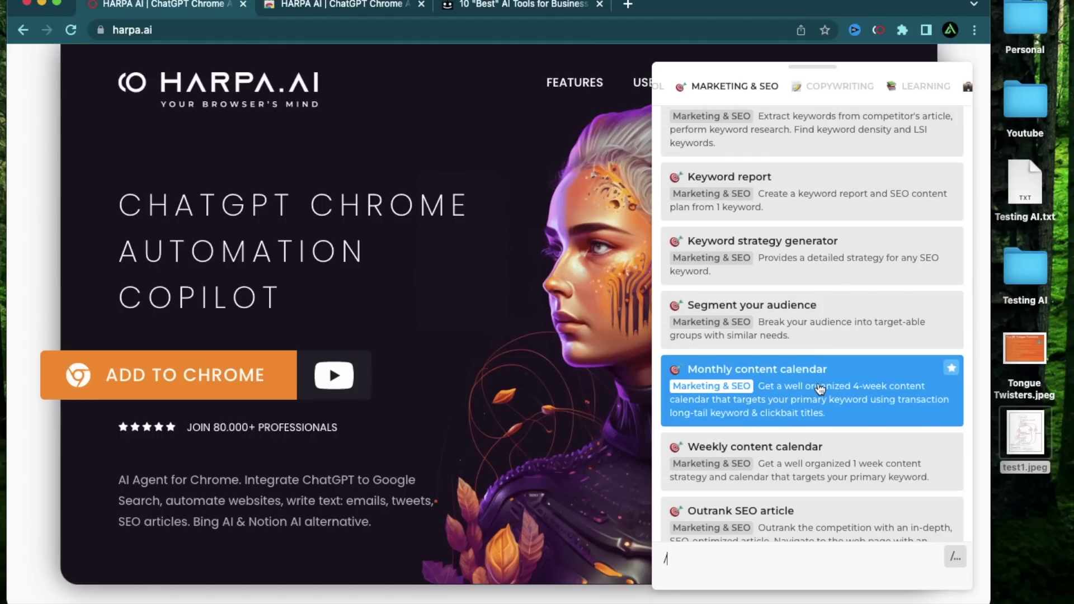
key(BackSpace)
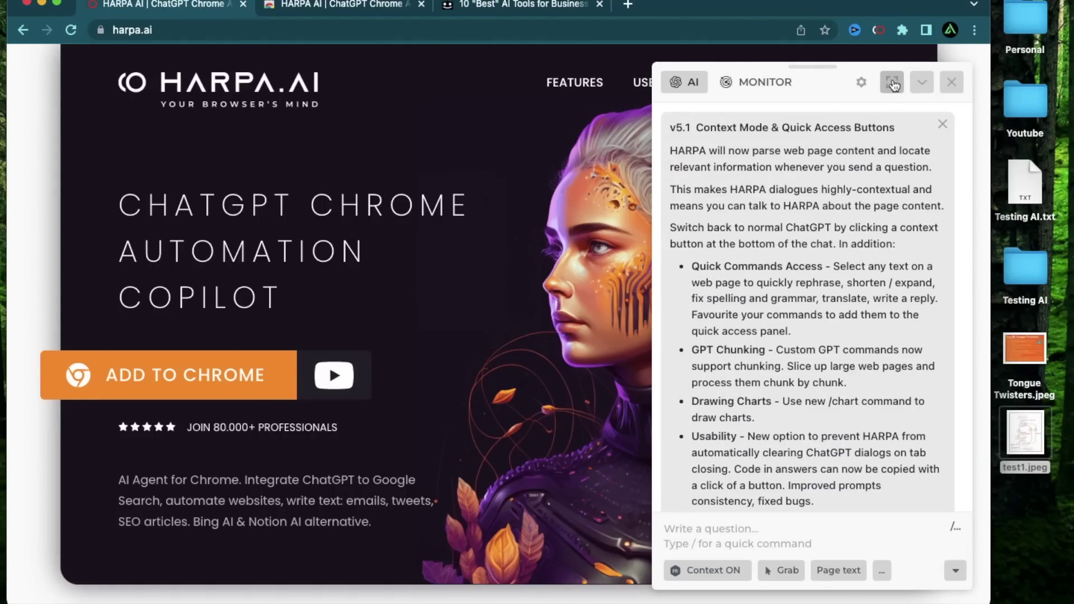
Step: Expand the chat and run Keyword strategy generator with the keyword 'free ai tools'
click(894, 84)
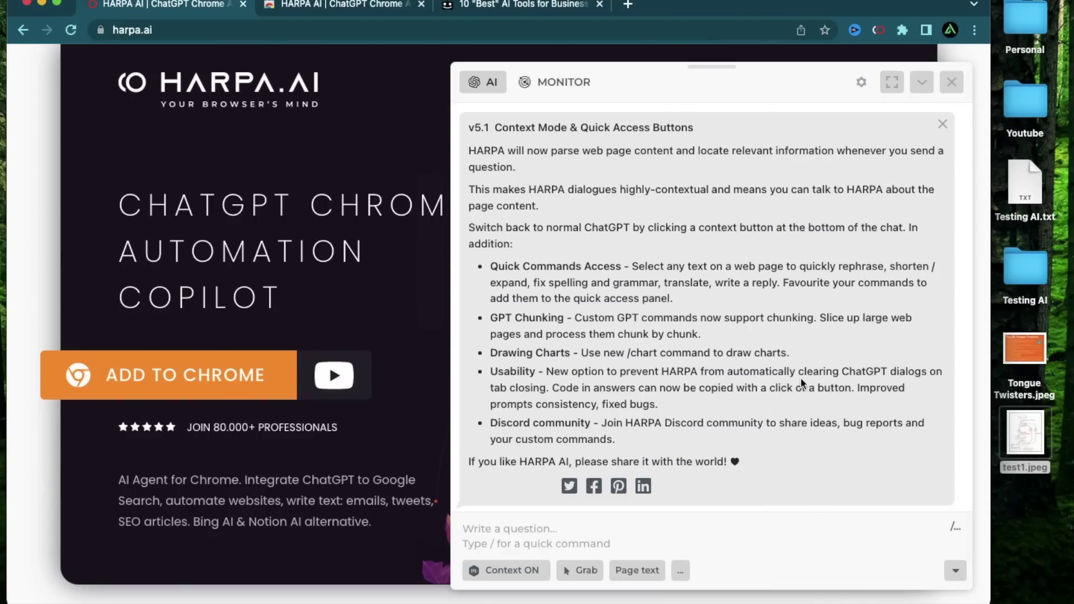
text(/)
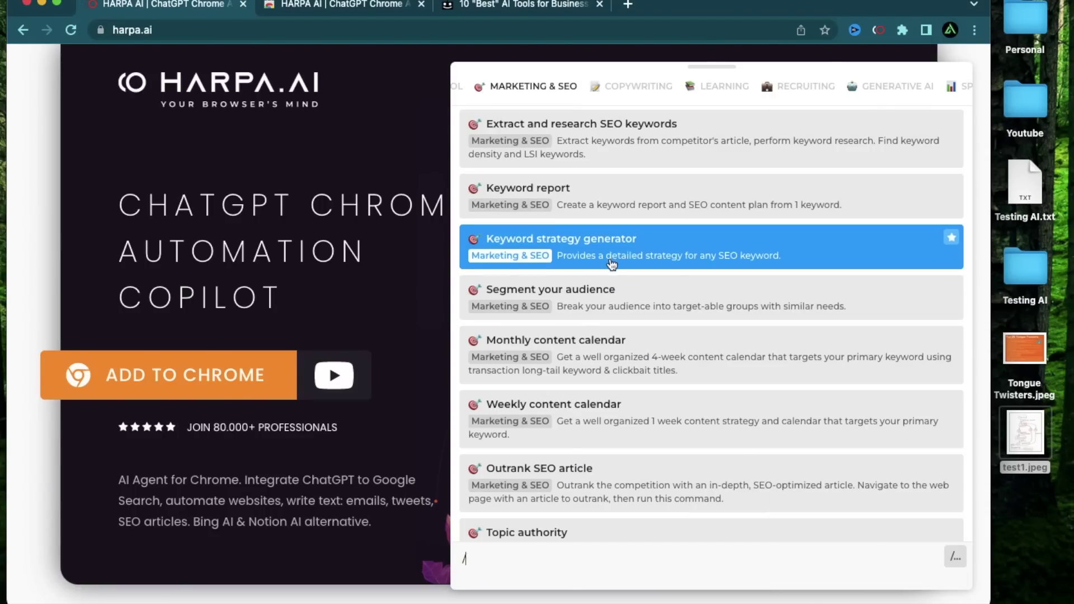
scroll(604, 249, up, 5)
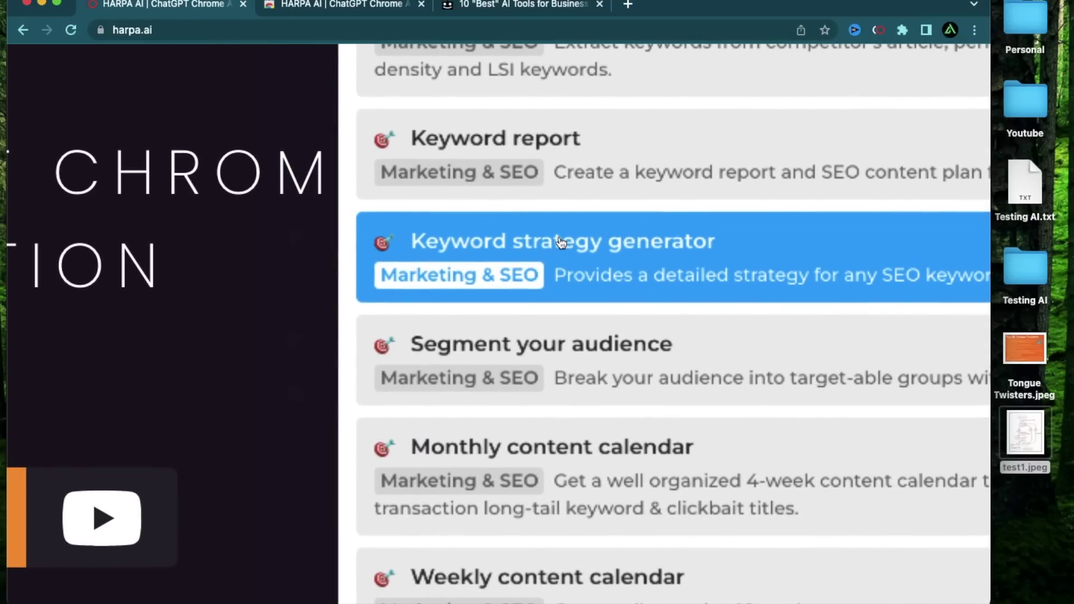
scroll(559, 246, down, 5)
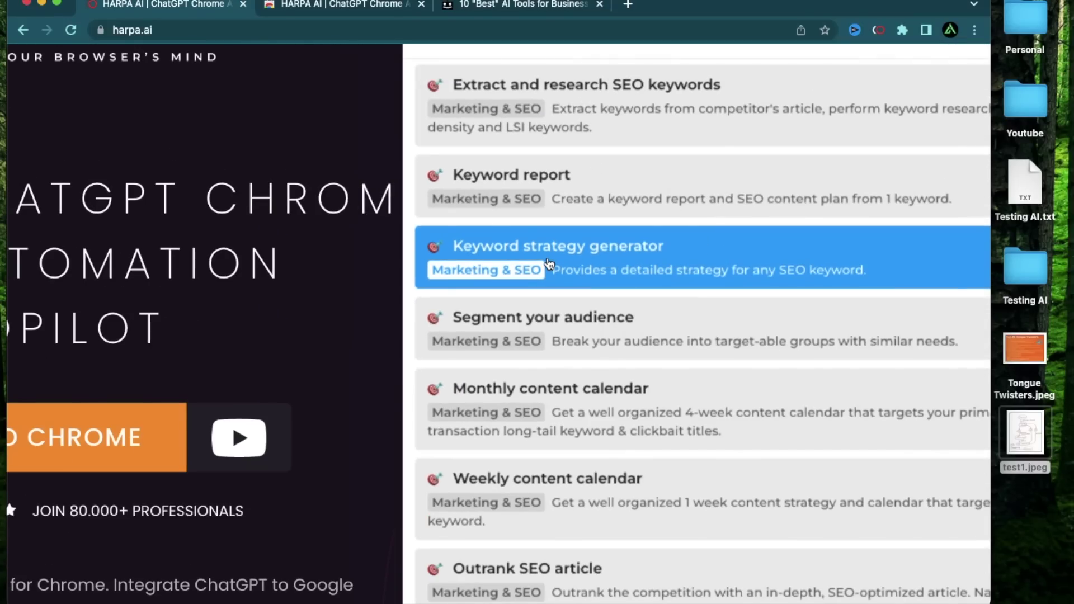
scroll(548, 263, down, 5)
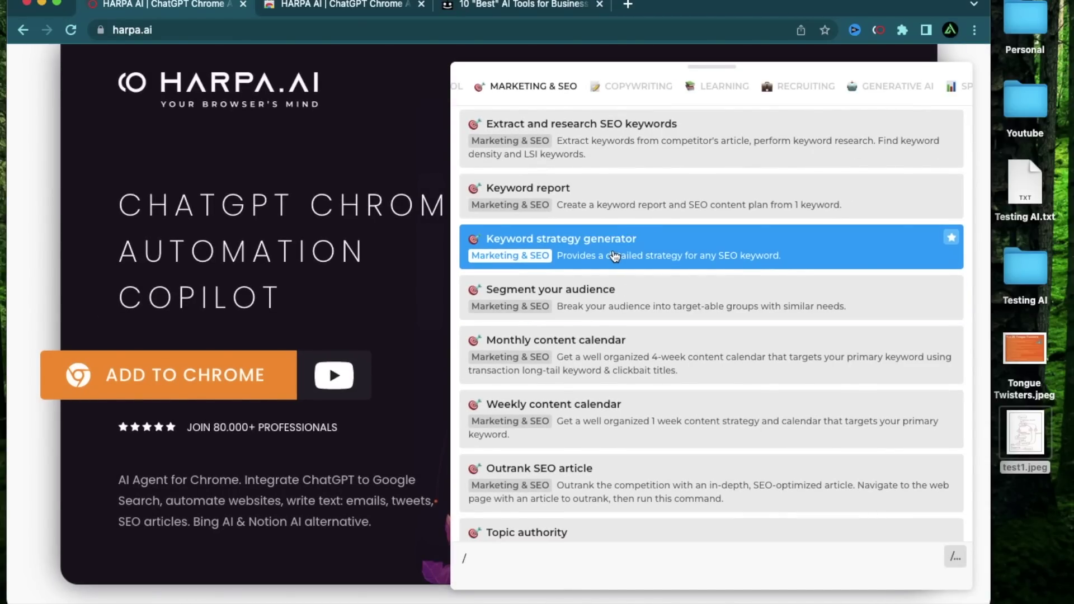
click(614, 256)
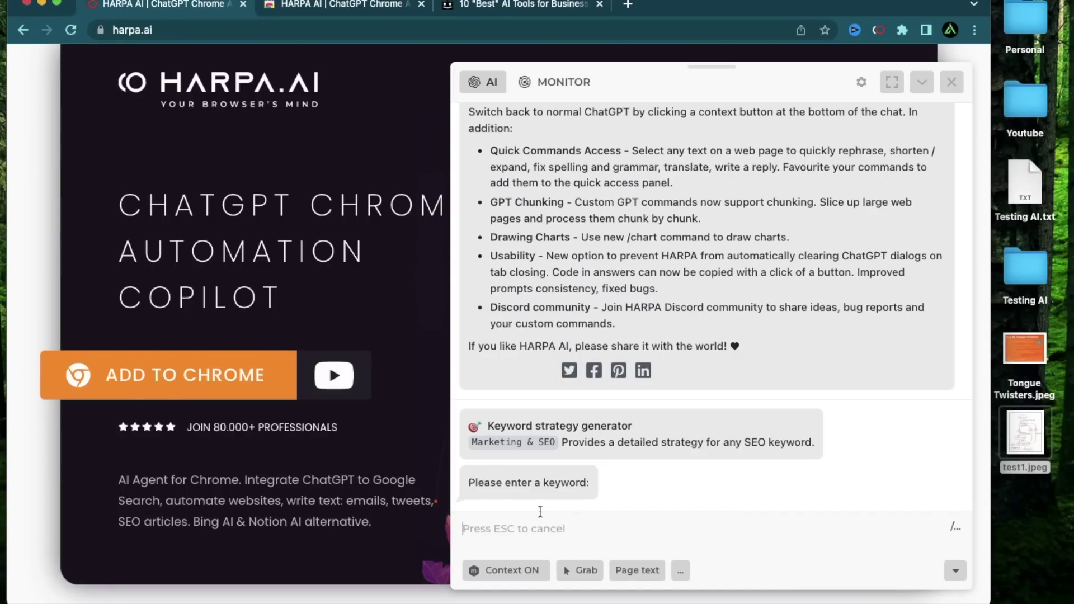
text(free ai tools)
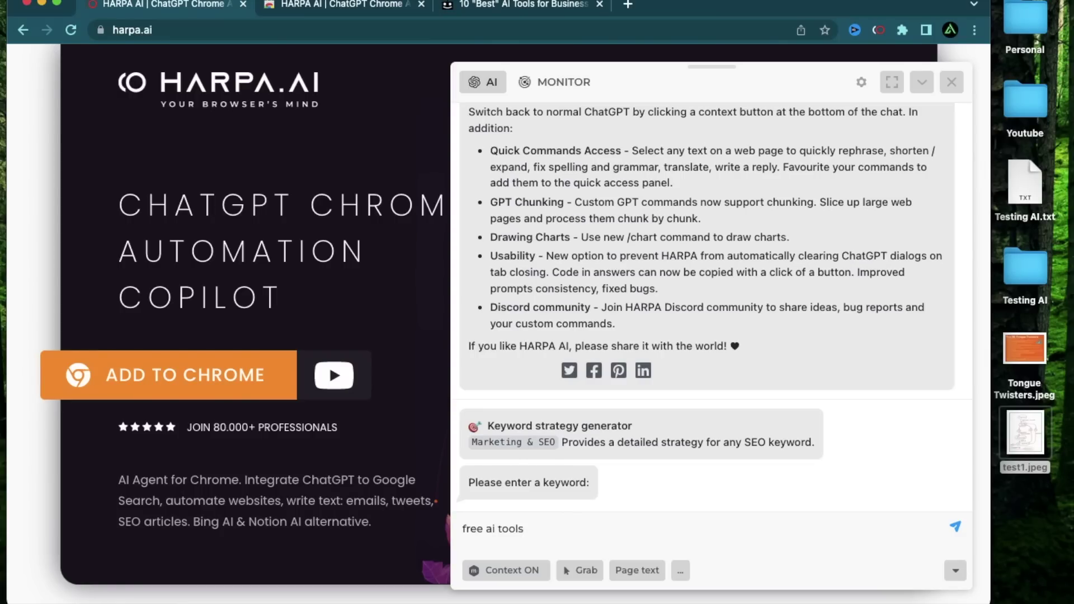
key(Return)
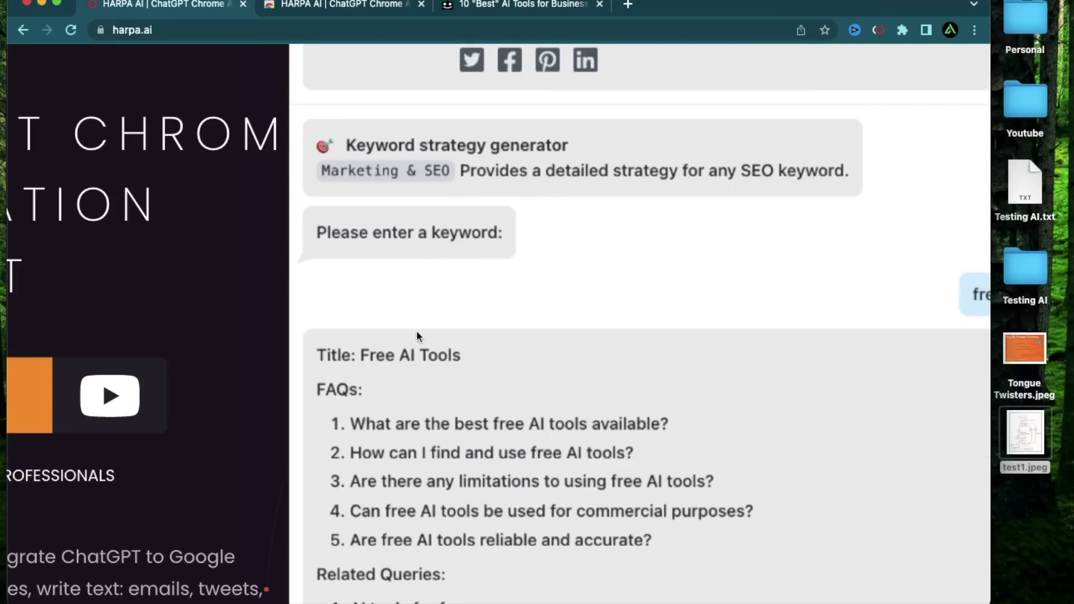
Step: Scroll to the FAQs and highlight the first two FAQ questions
scroll(378, 384, down, 5)
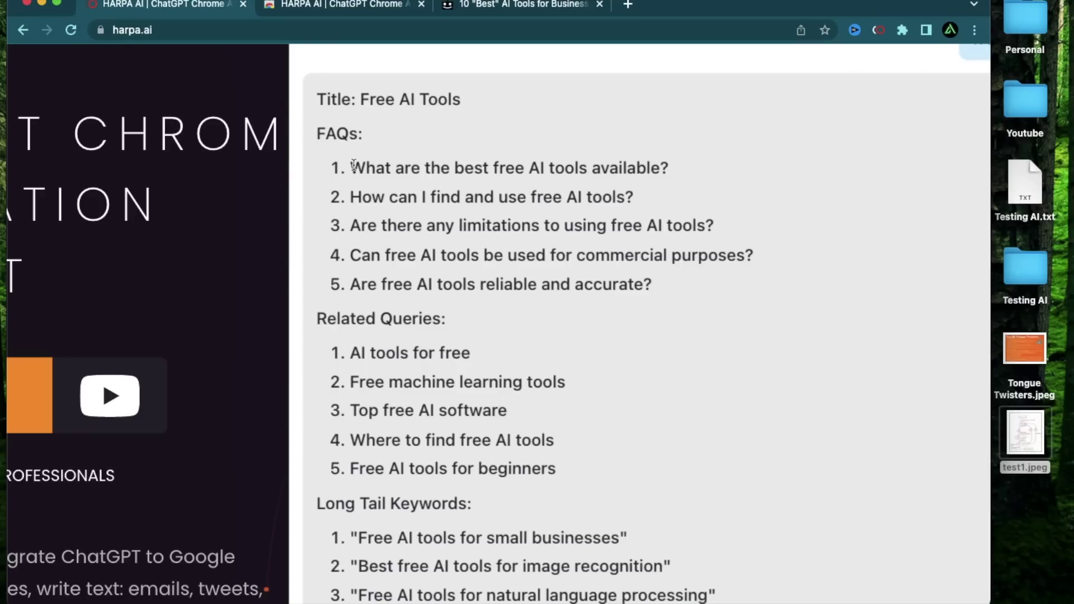
drag(353, 167, 677, 168)
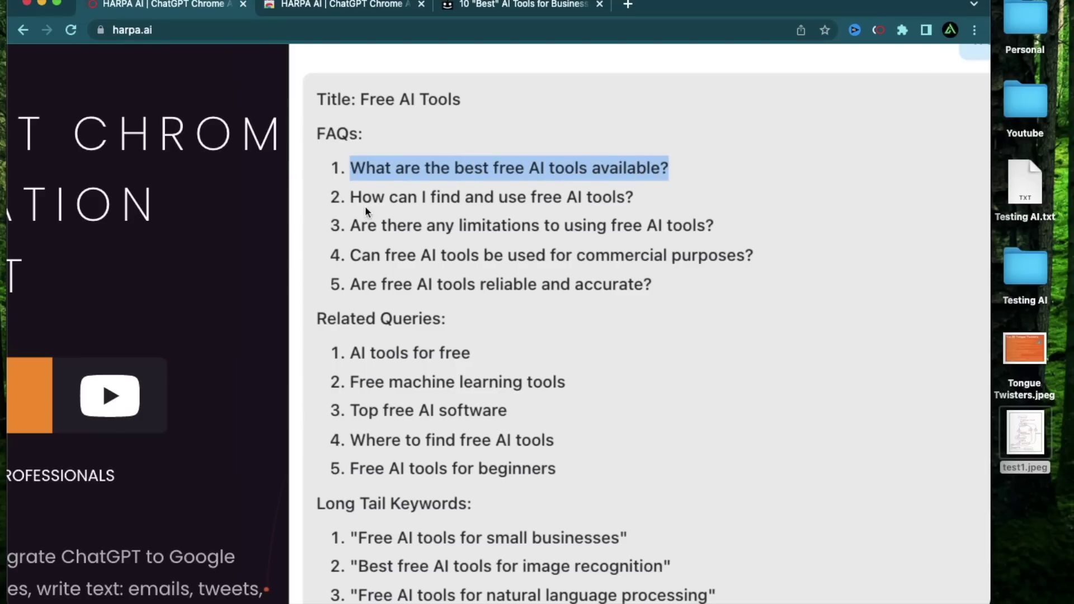
drag(353, 197, 657, 203)
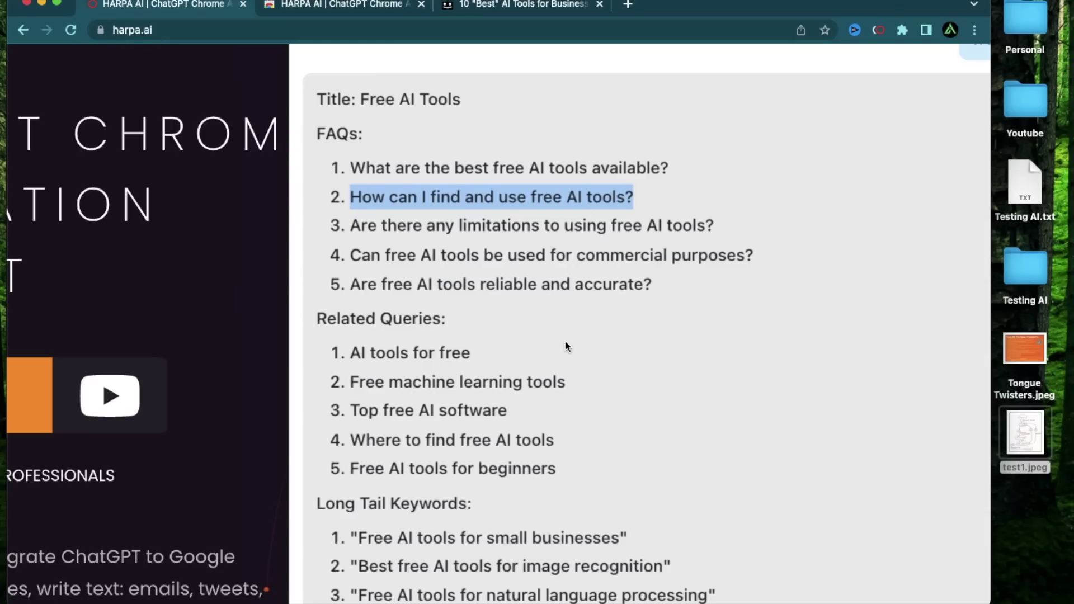
drag(352, 168, 680, 169)
Step: Highlight related queries like 'AI tools for free' and 'Top free AI software', plus long-tail keywords
scroll(557, 317, down, 3)
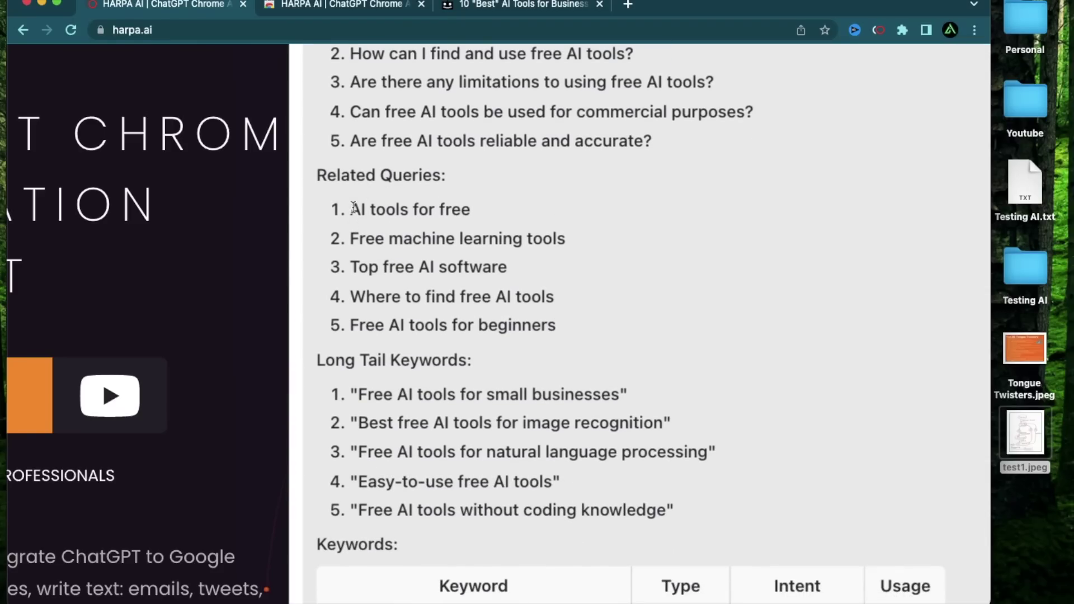
drag(353, 209, 485, 213)
drag(353, 239, 610, 240)
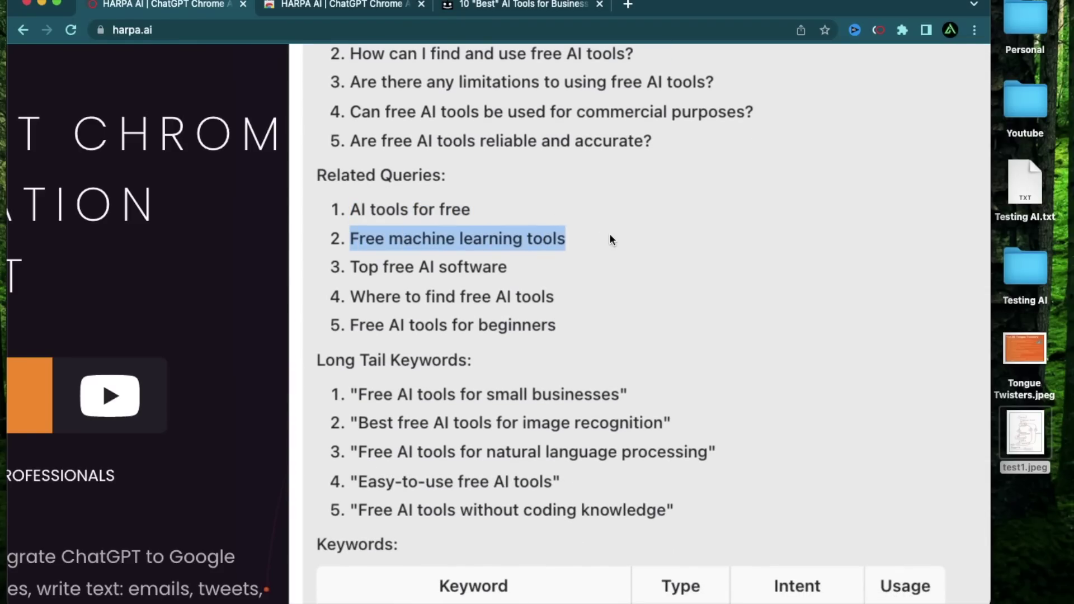
drag(352, 266, 532, 266)
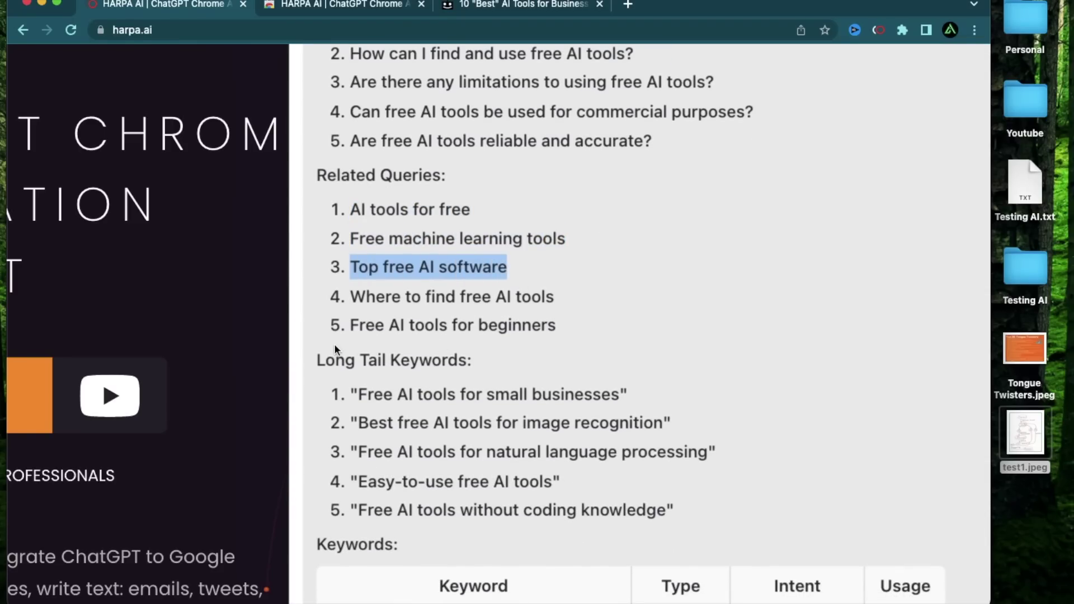
drag(350, 325, 592, 320)
scroll(591, 319, down, 4)
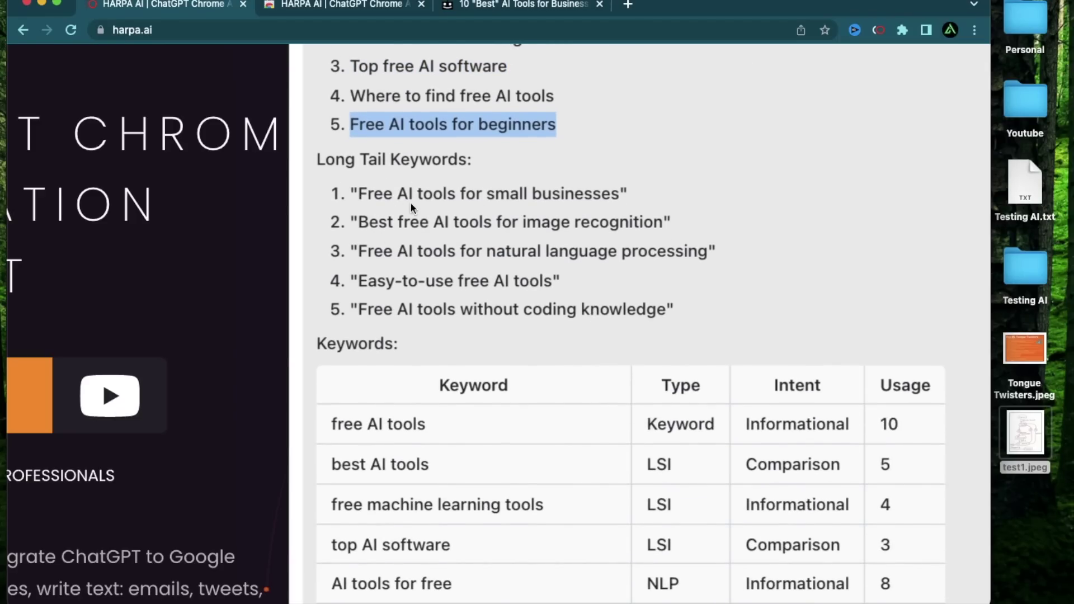
drag(357, 193, 624, 194)
drag(358, 280, 547, 283)
click(381, 307)
drag(359, 307, 656, 308)
Step: Reset zoom and scroll through the keyword table, /free-ai-tools slug, entities and meta sections
scroll(480, 347, down, 4)
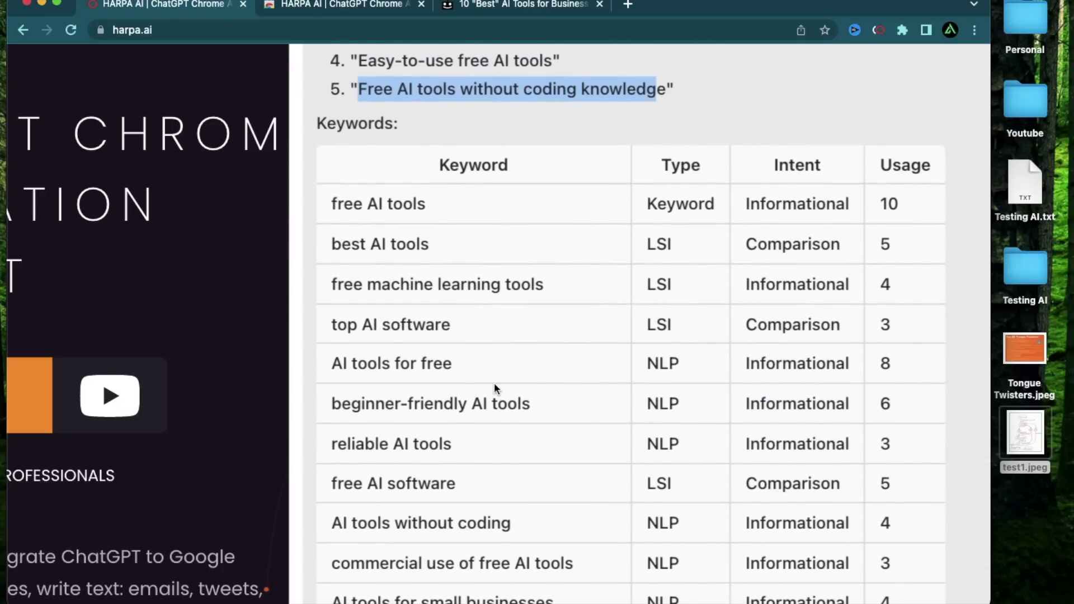
scroll(497, 391, down, 1)
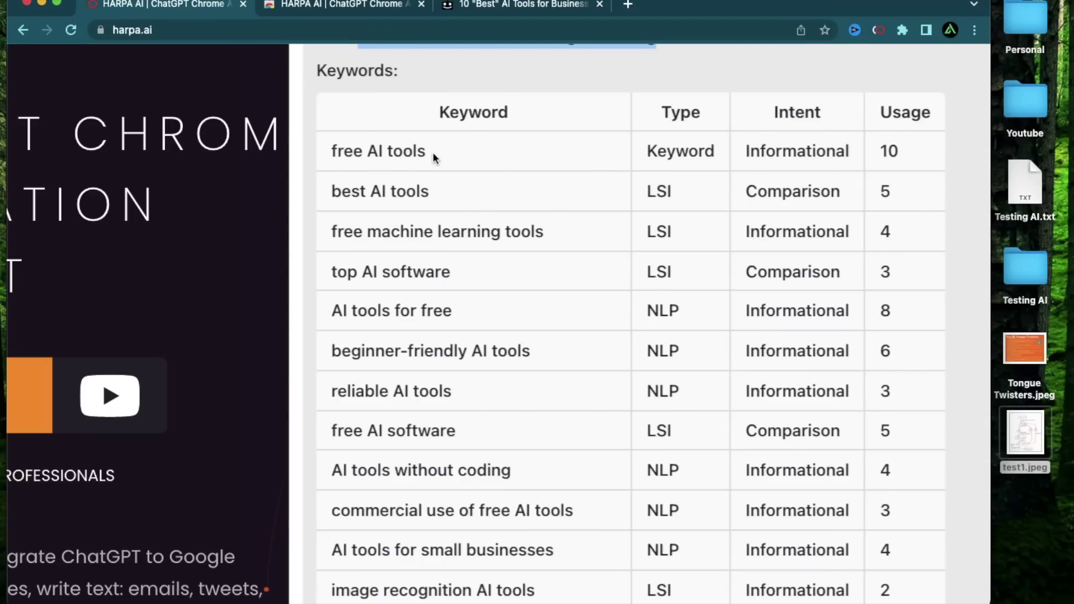
scroll(378, 281, down, 2)
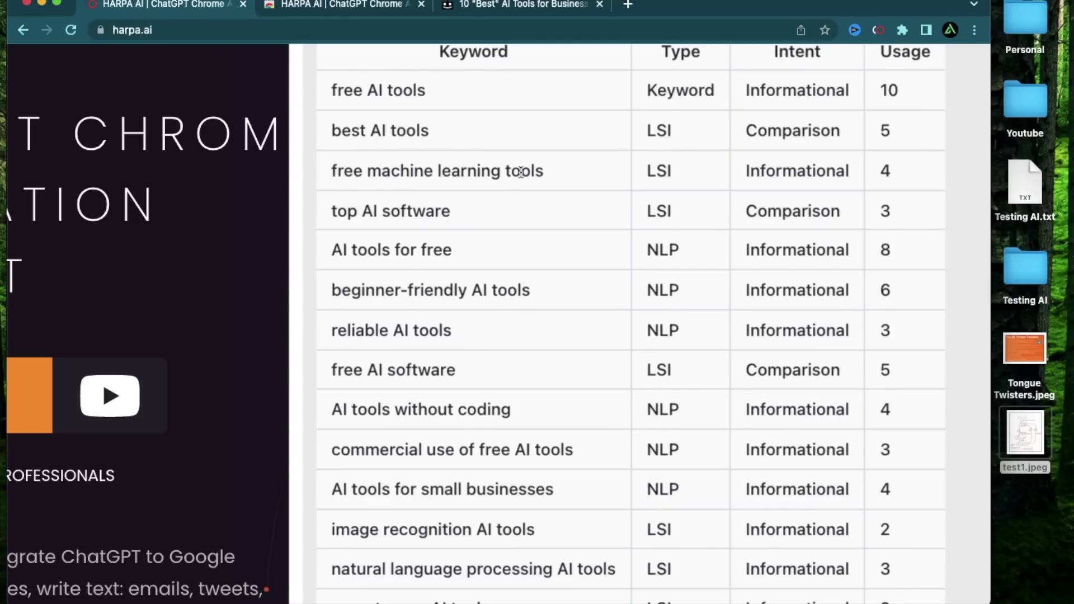
scroll(486, 378, down, 6)
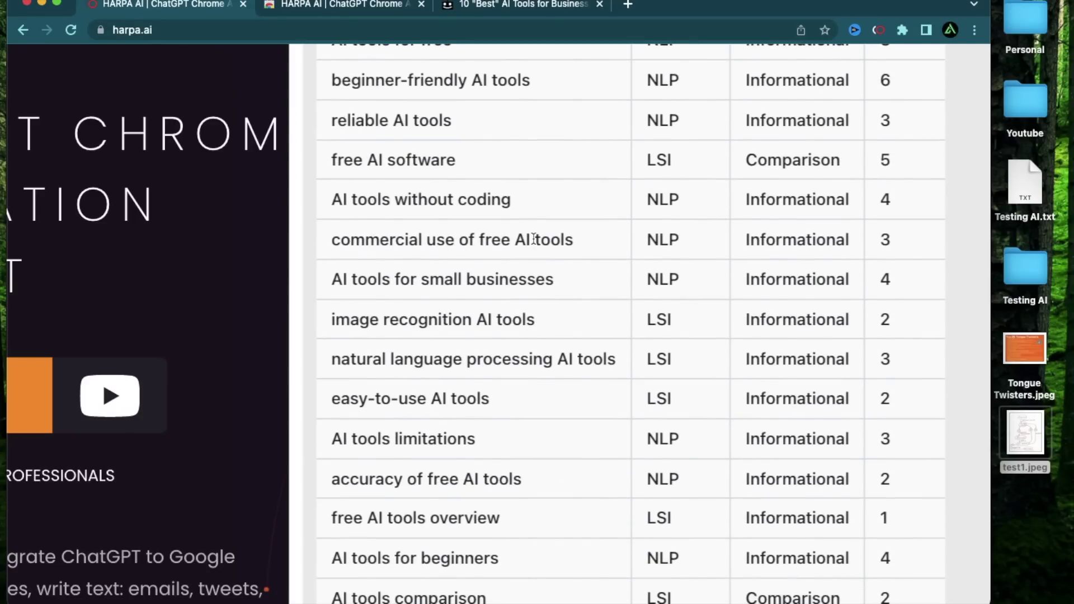
scroll(506, 311, down, 4)
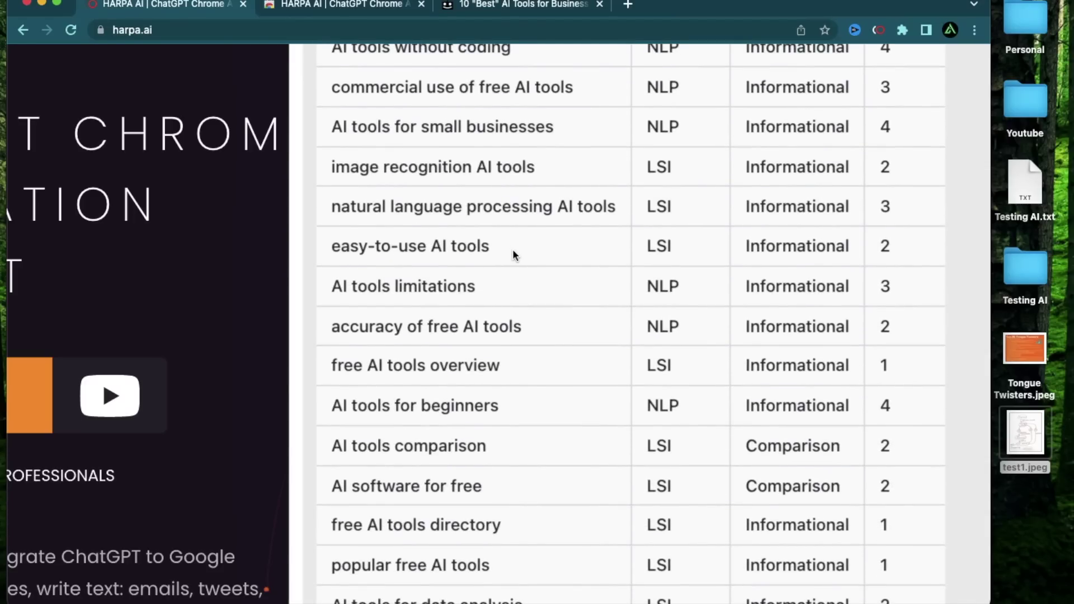
scroll(511, 252, down, 4)
key(super+0)
scroll(627, 252, down, 5)
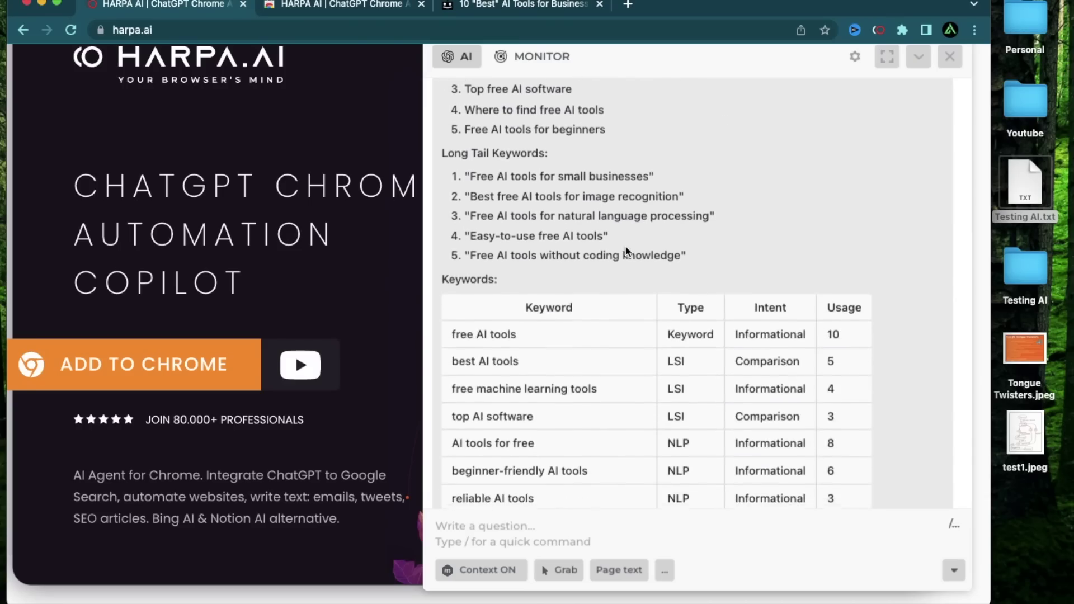
scroll(627, 252, down, 12)
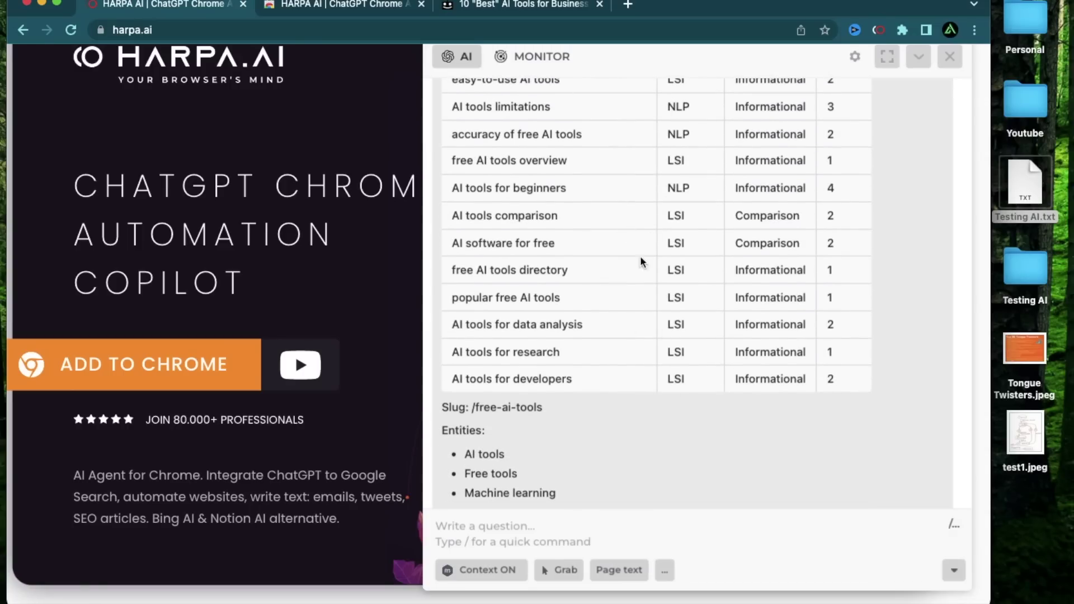
scroll(650, 213, down, 5)
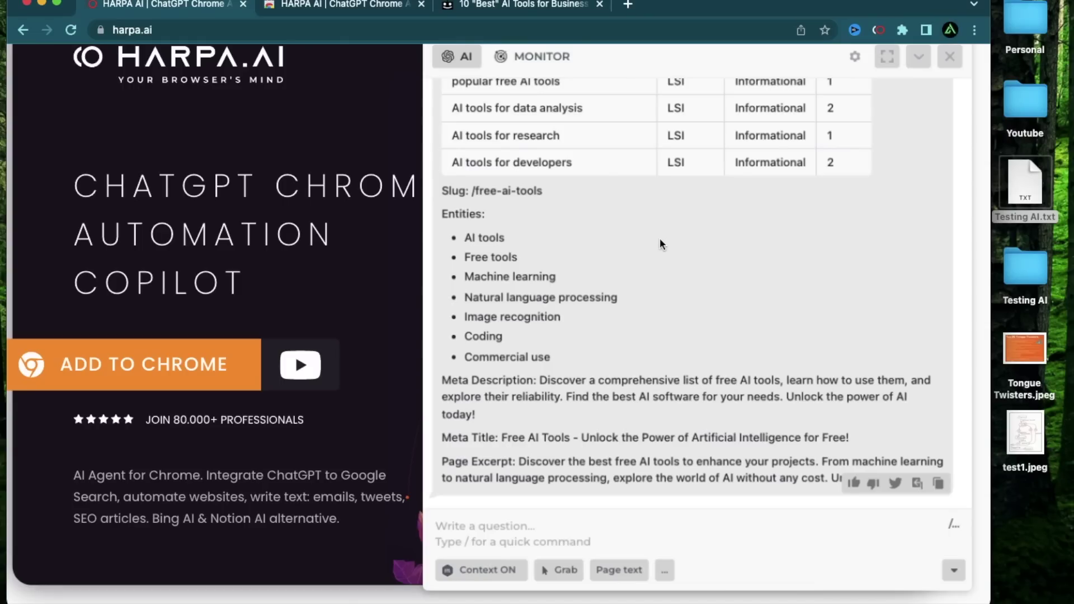
Step: Copy the keyword strategy response and paste it into Testing AI.txt in TextEdit
click(940, 491)
key(ctrl+Right)
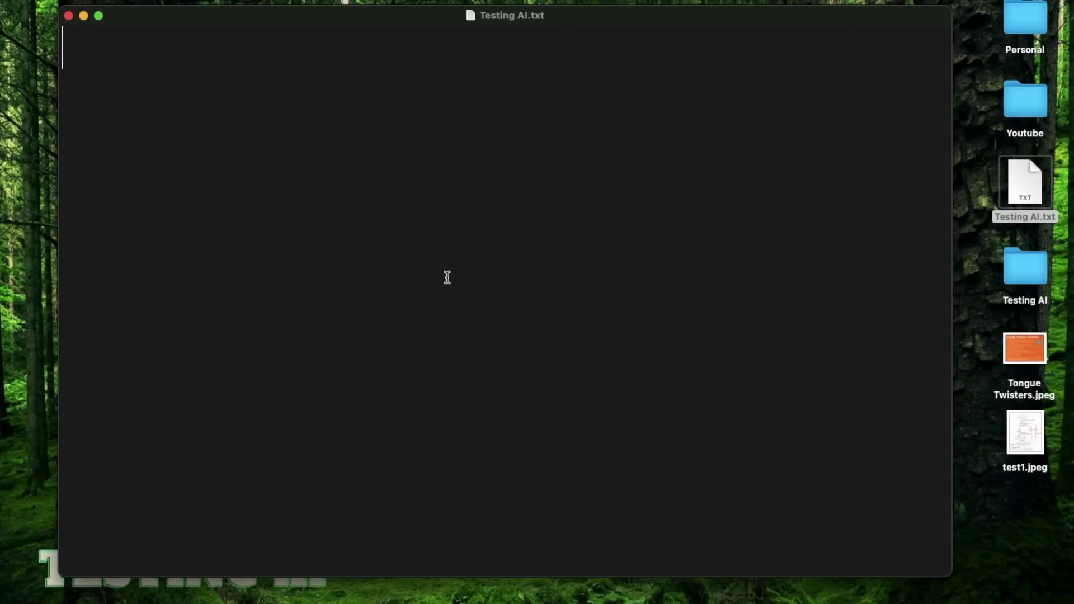
key(super+v)
scroll(486, 221, up, 20)
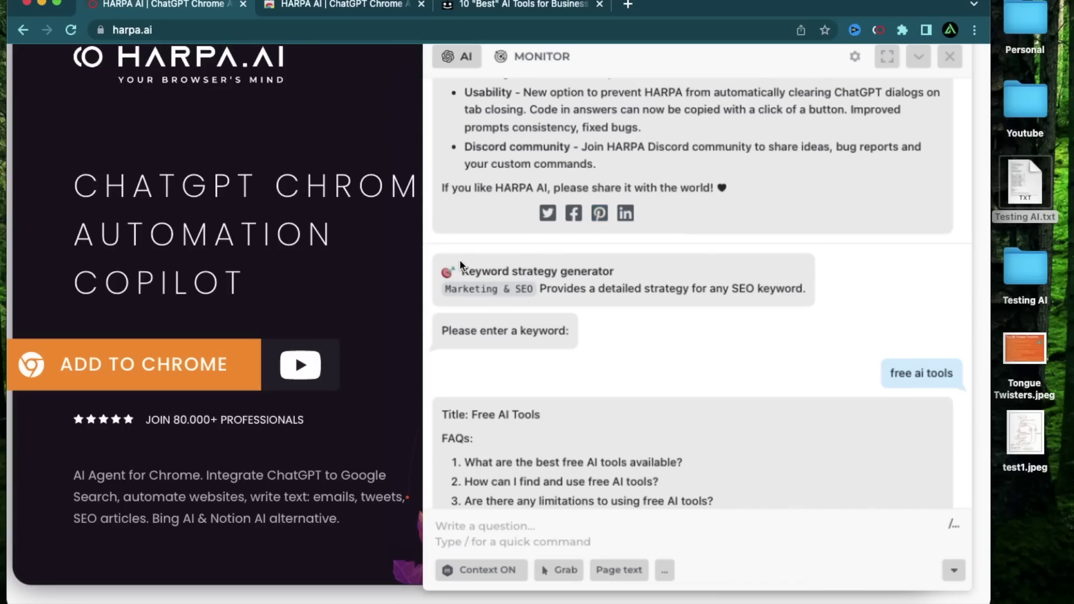
Step: Start the Keyword report command from the / list and enter the keyword 'ai art tool'
drag(461, 271, 620, 275)
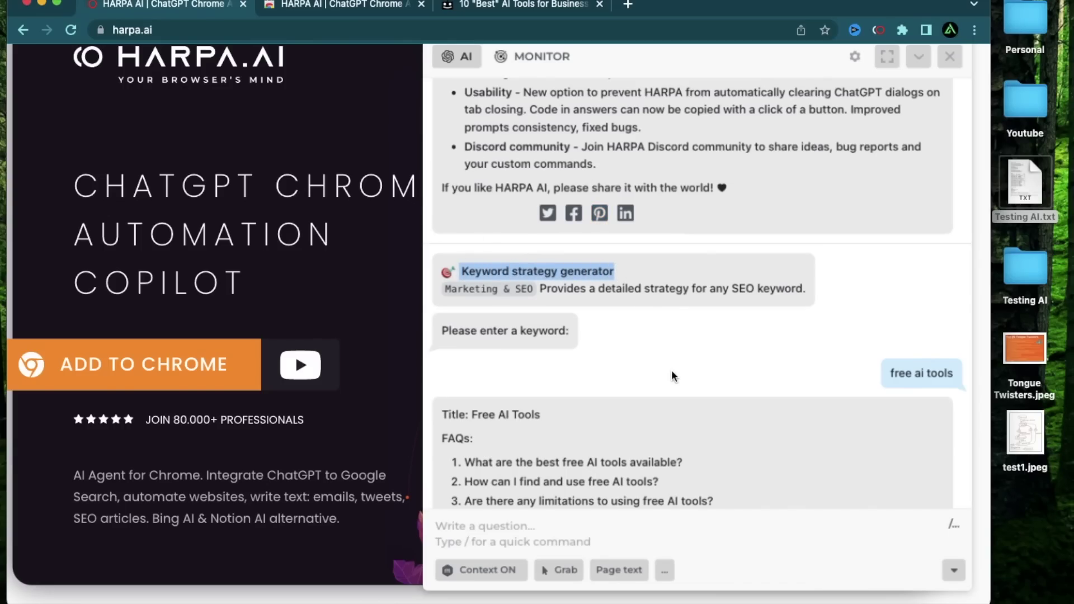
text(/)
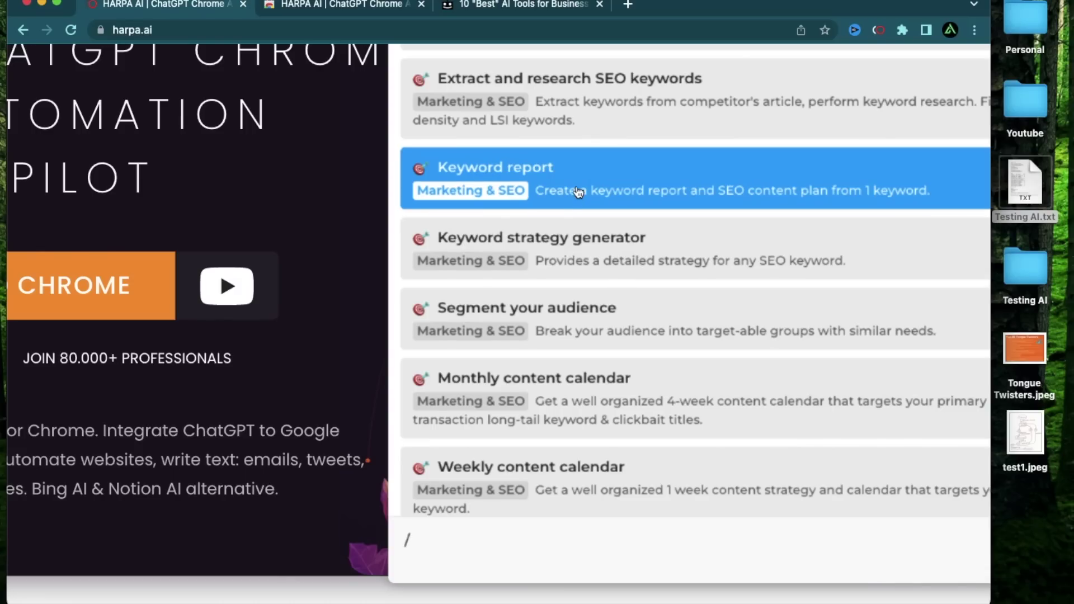
click(580, 190)
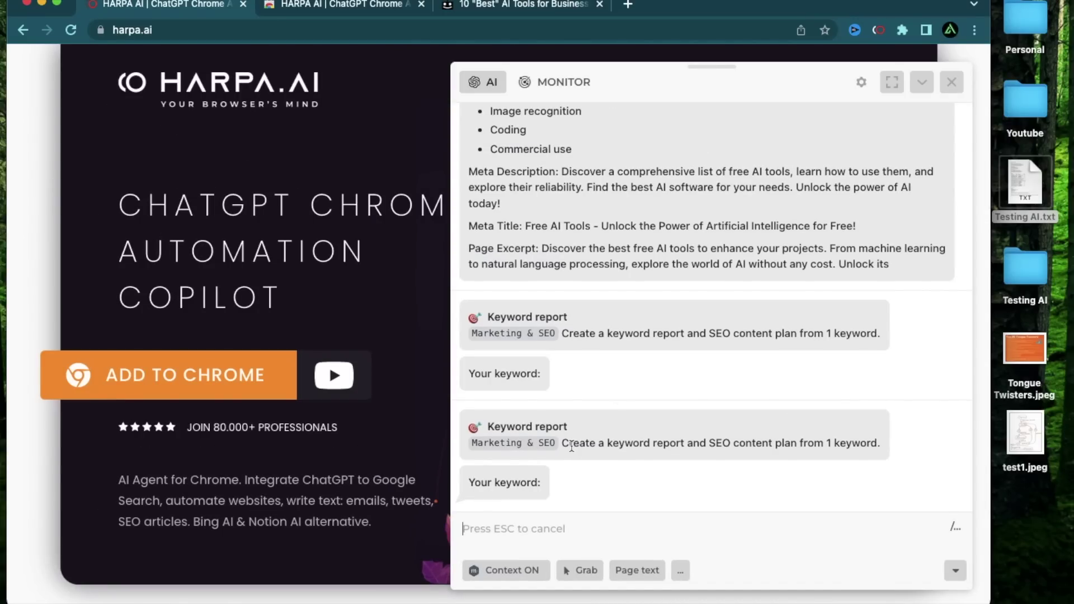
drag(565, 446, 880, 443)
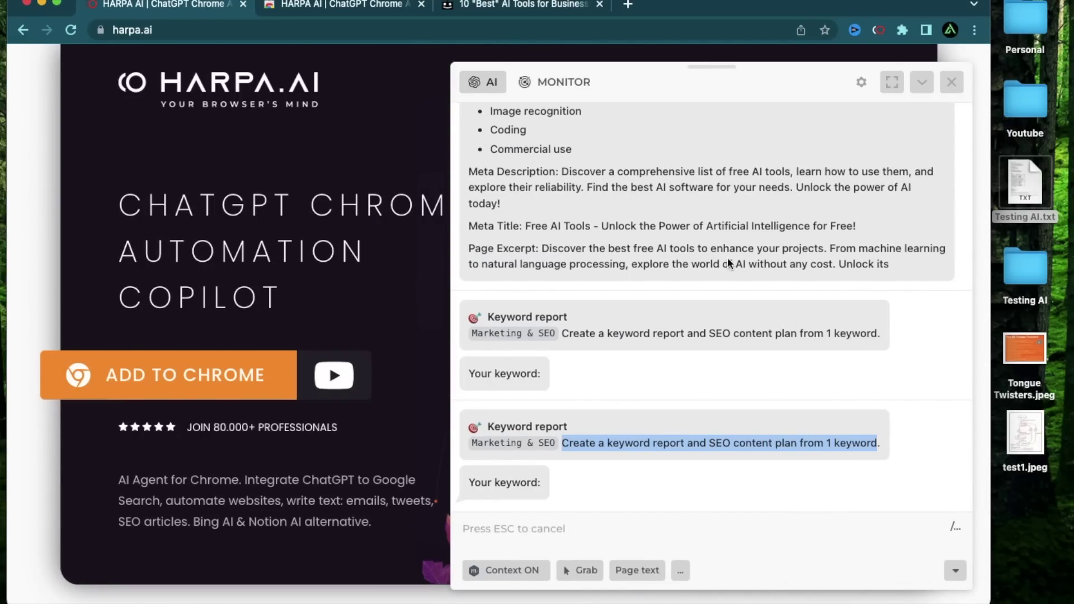
key(super+c)
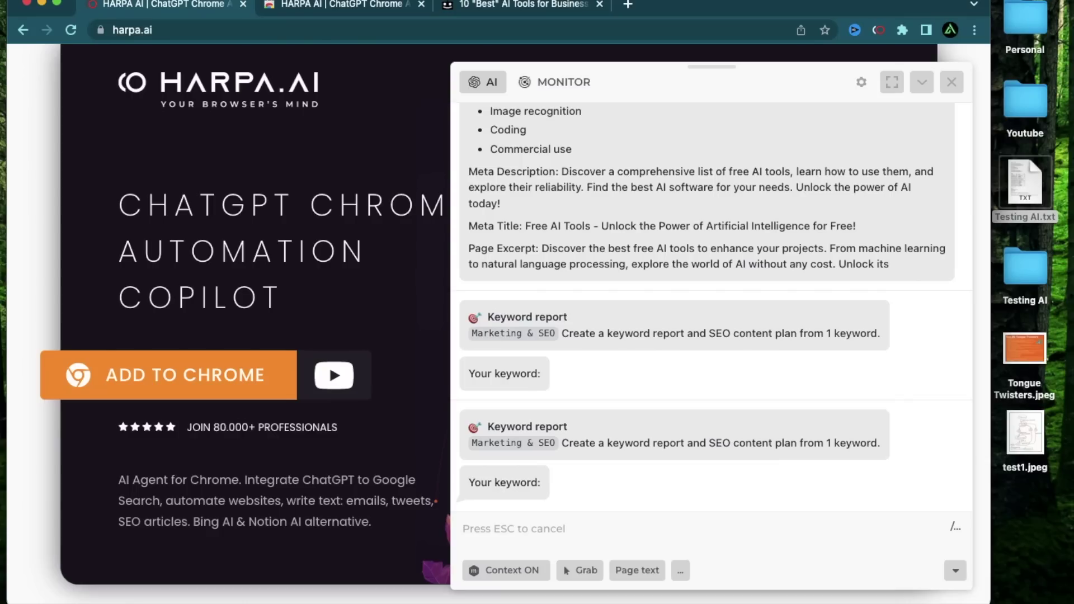
text(ai a)
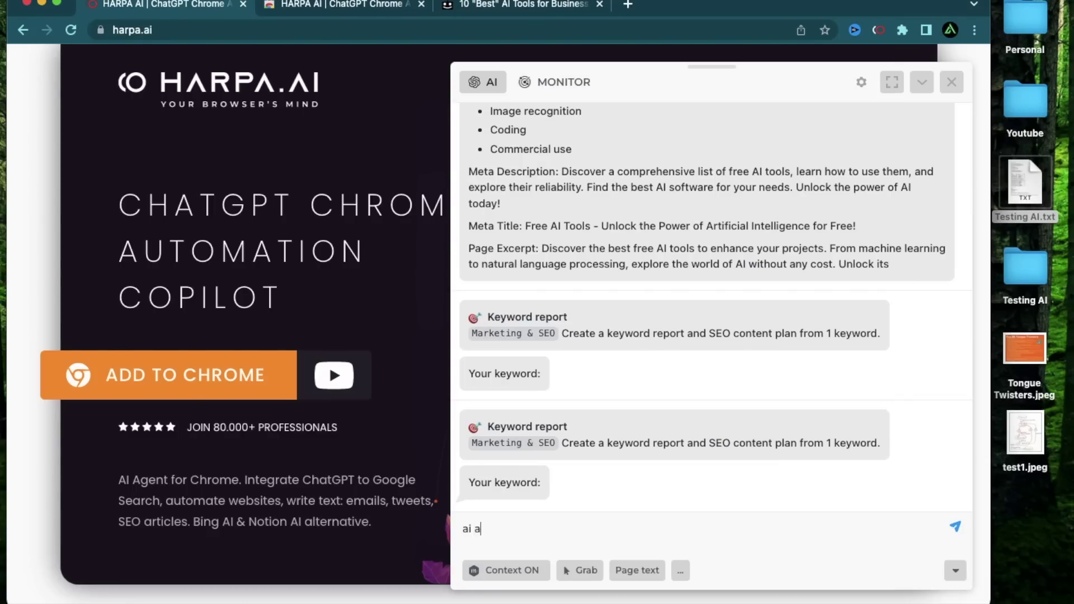
text(rt tools)
Step: Send the keyword 'ai art tools' and scroll through the returned report table
key(Return)
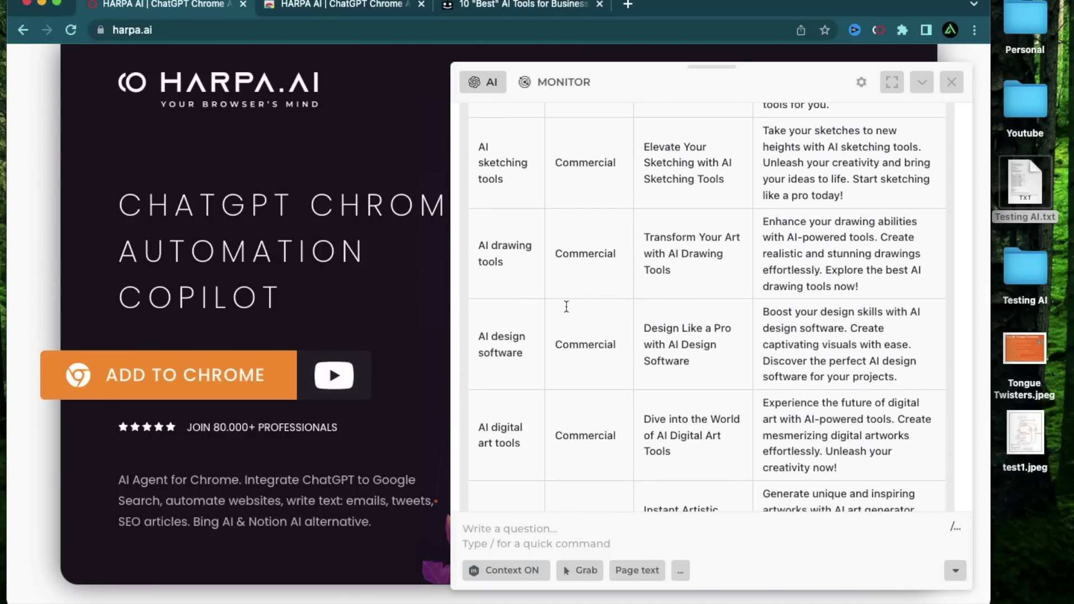
scroll(609, 226, up, 10)
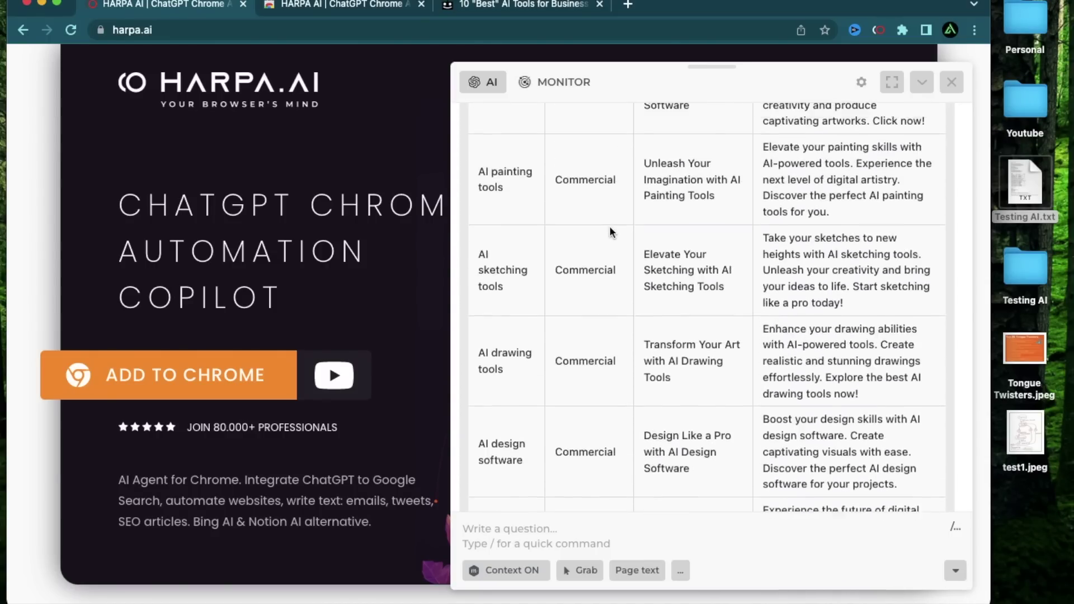
scroll(609, 229, up, 1)
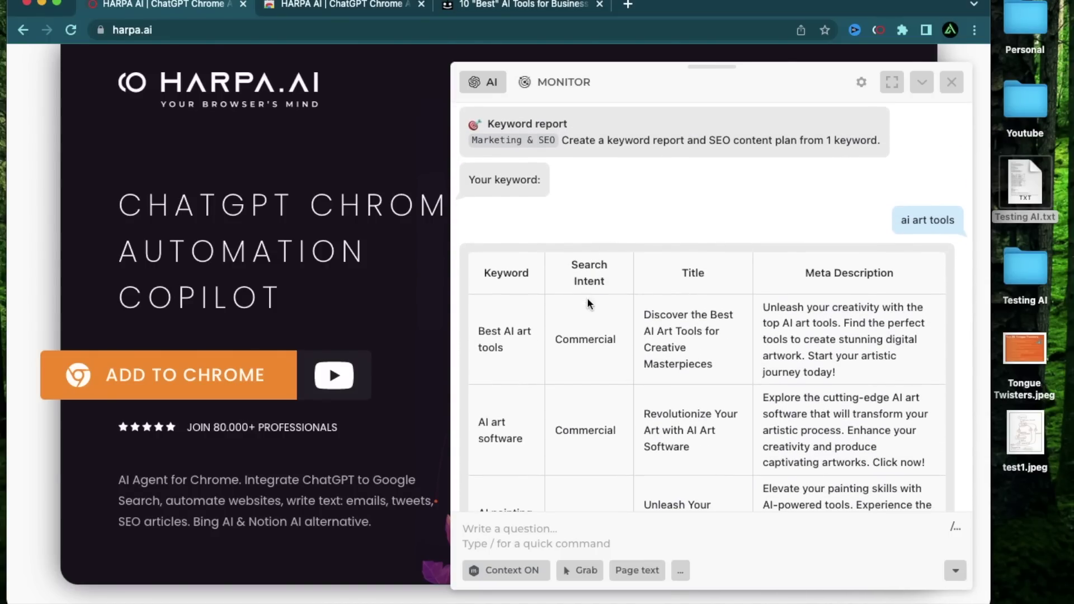
scroll(586, 297, down, 2)
drag(643, 274, 735, 321)
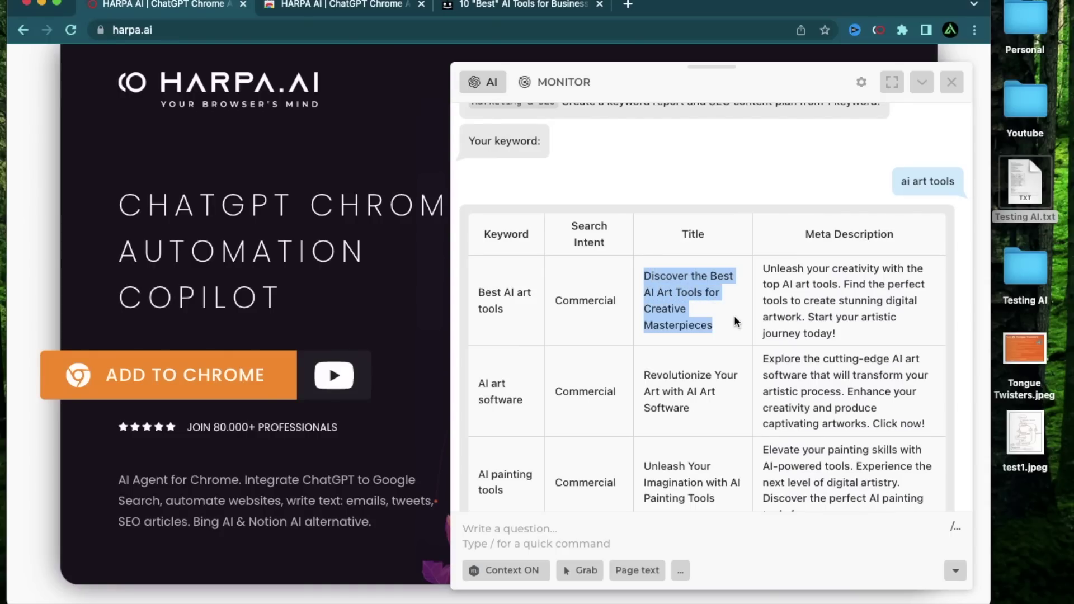
click(803, 294)
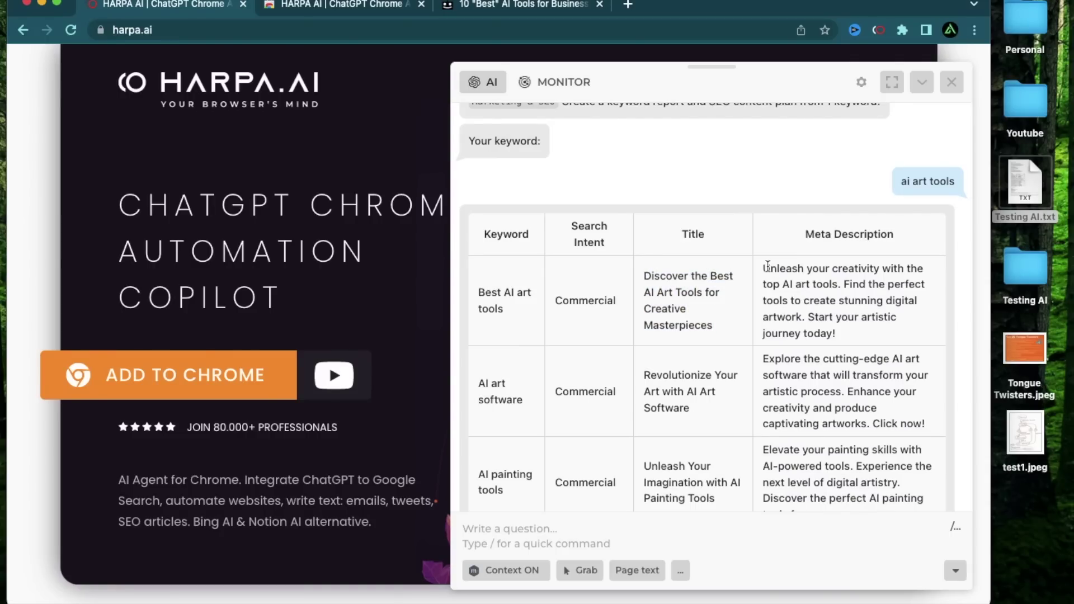
drag(764, 269, 859, 341)
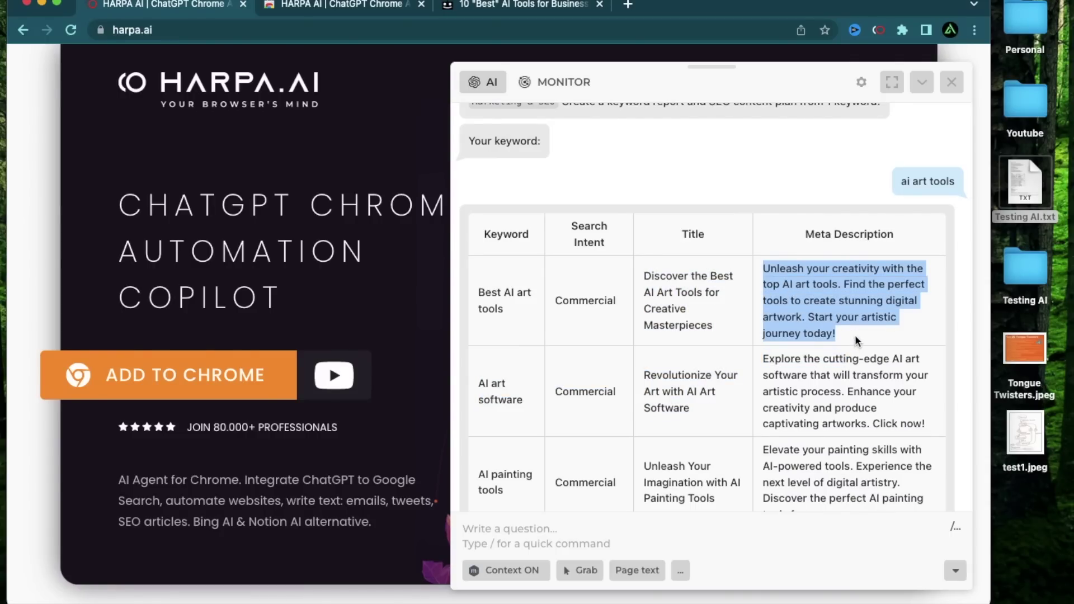
scroll(634, 366, down, 5)
scroll(633, 366, down, 3)
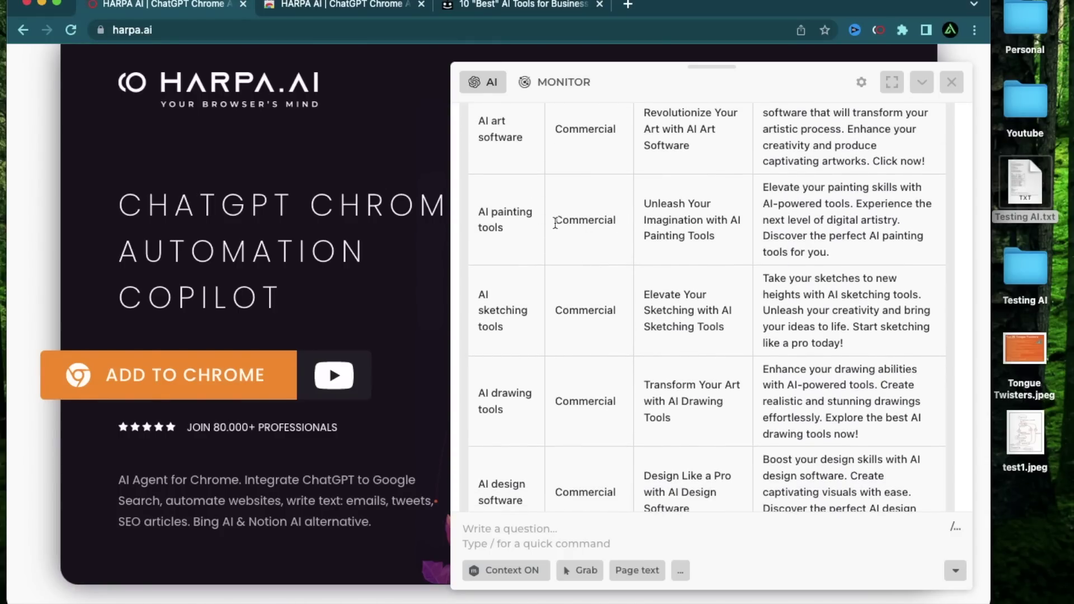
Step: Highlight the Commercial intent and title for the AI painting tools row
drag(554, 220, 613, 221)
click(672, 231)
mouse_move(647, 204)
mouse_down()
mouse_move(716, 222)
mouse_move(721, 242)
mouse_up()
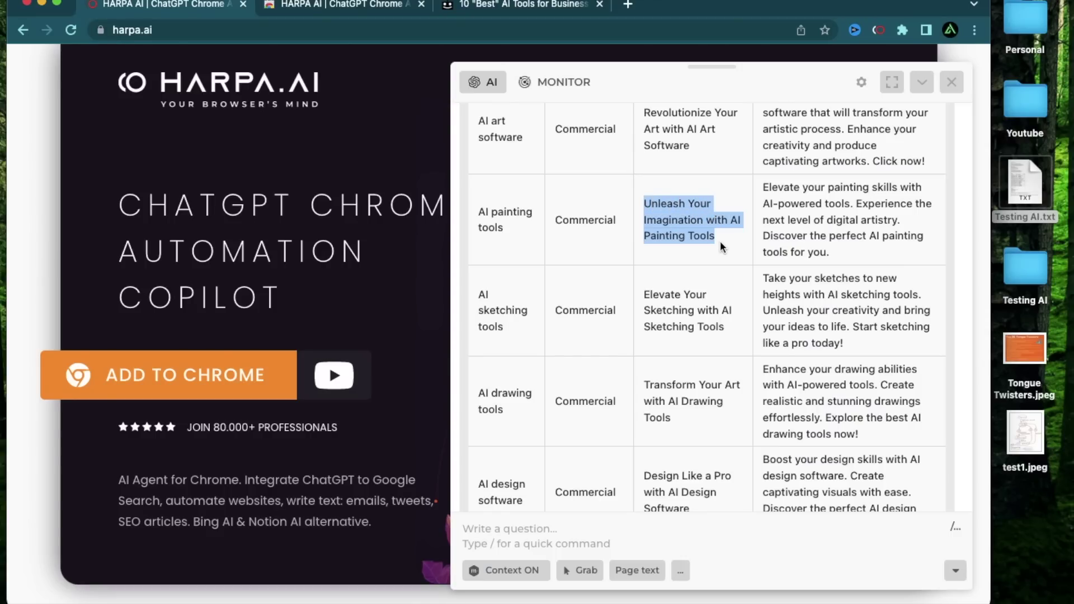
click(767, 200)
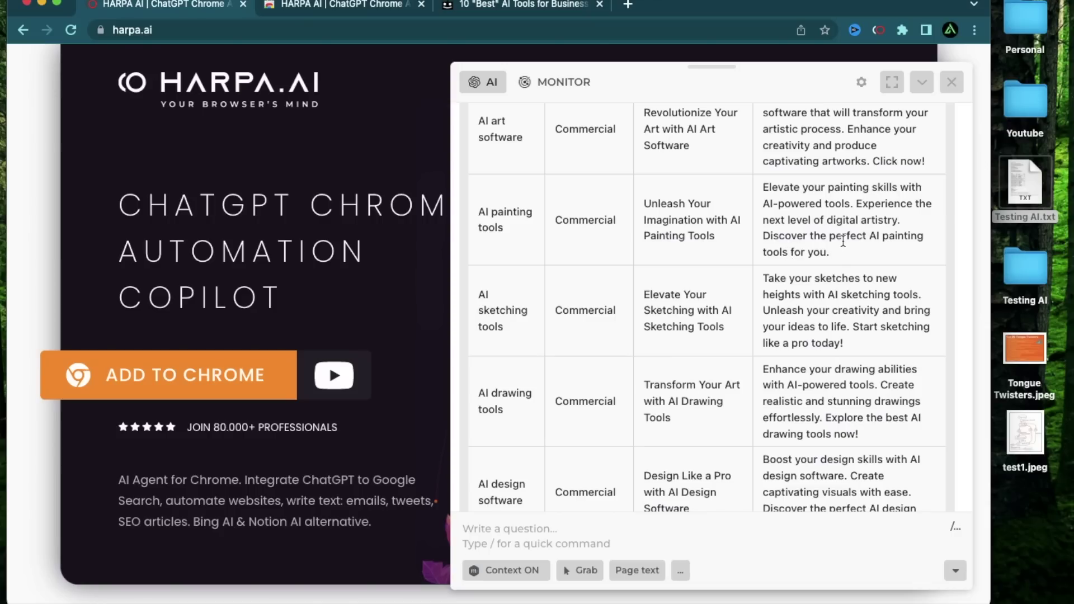
Step: Highlight the AI art generator keyword, its meta description and 'Instant Artistic Inspiration' title
scroll(843, 241, up, 1)
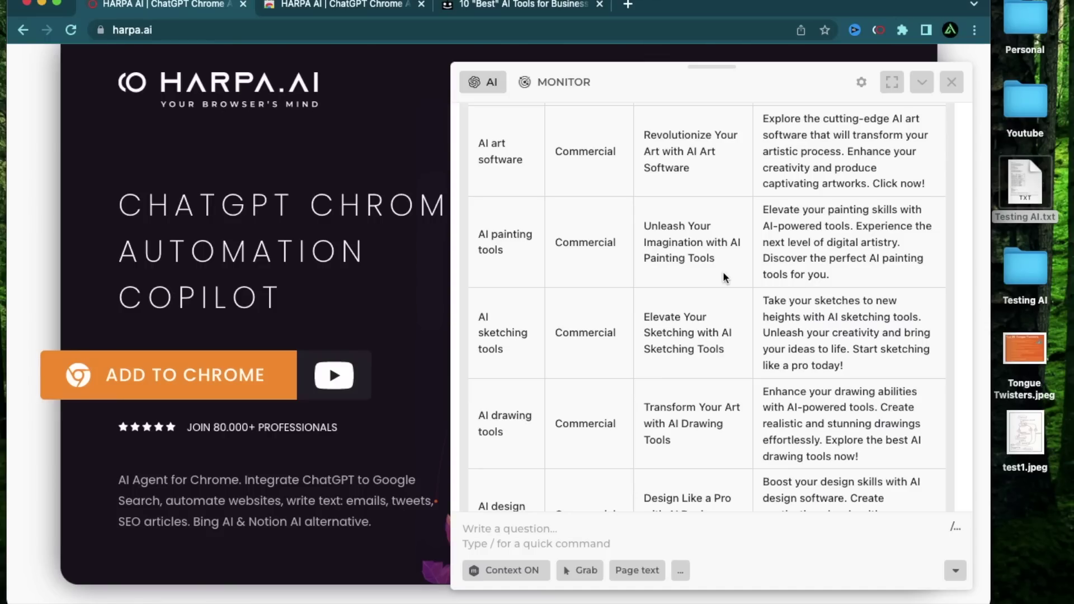
scroll(723, 271, down, 8)
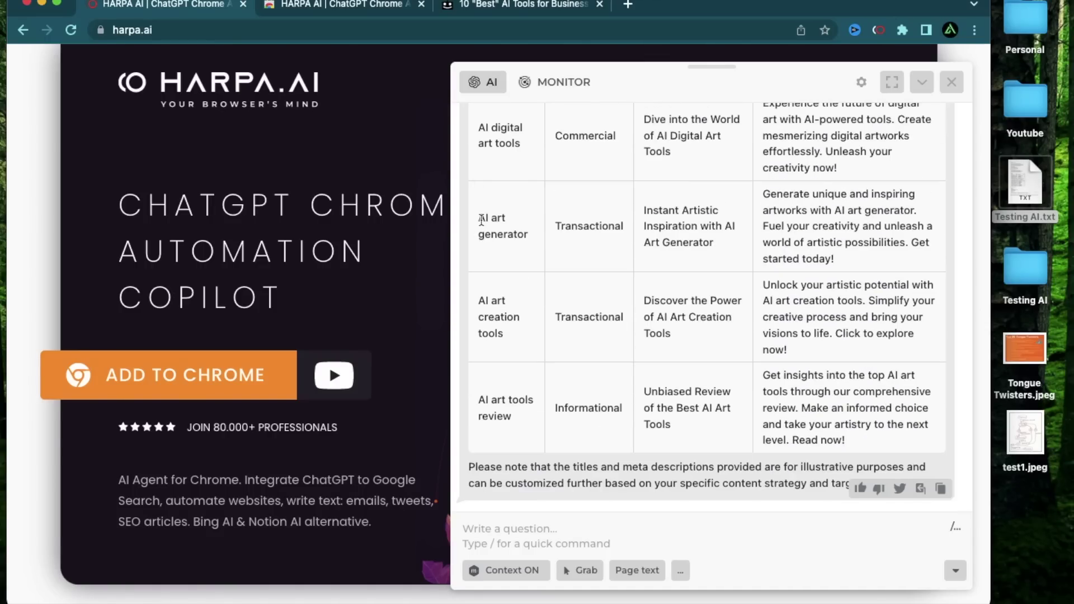
drag(480, 218, 526, 242)
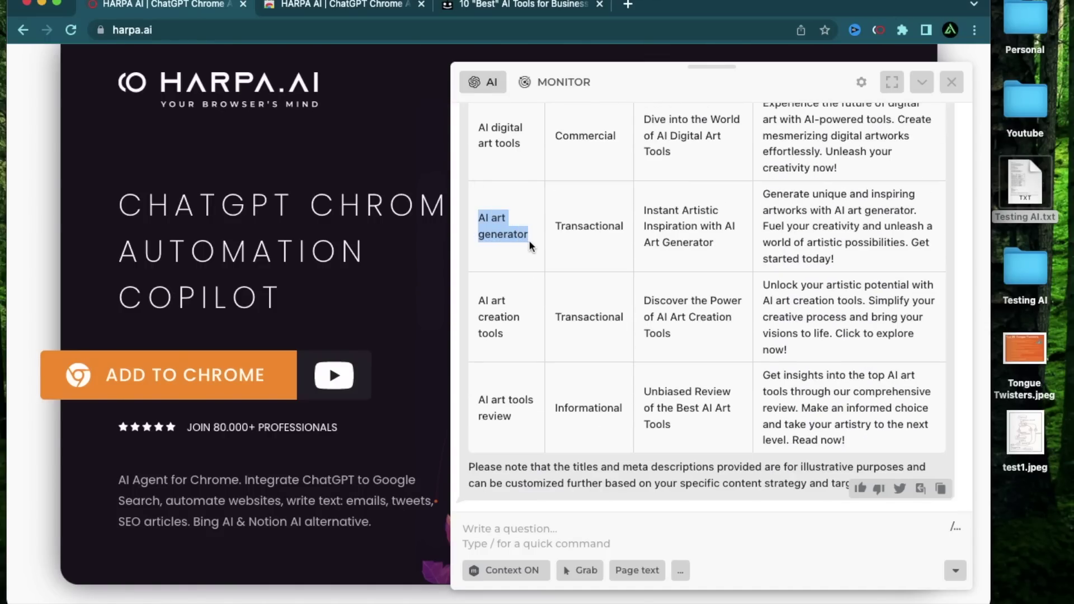
drag(763, 194, 920, 212)
click(667, 205)
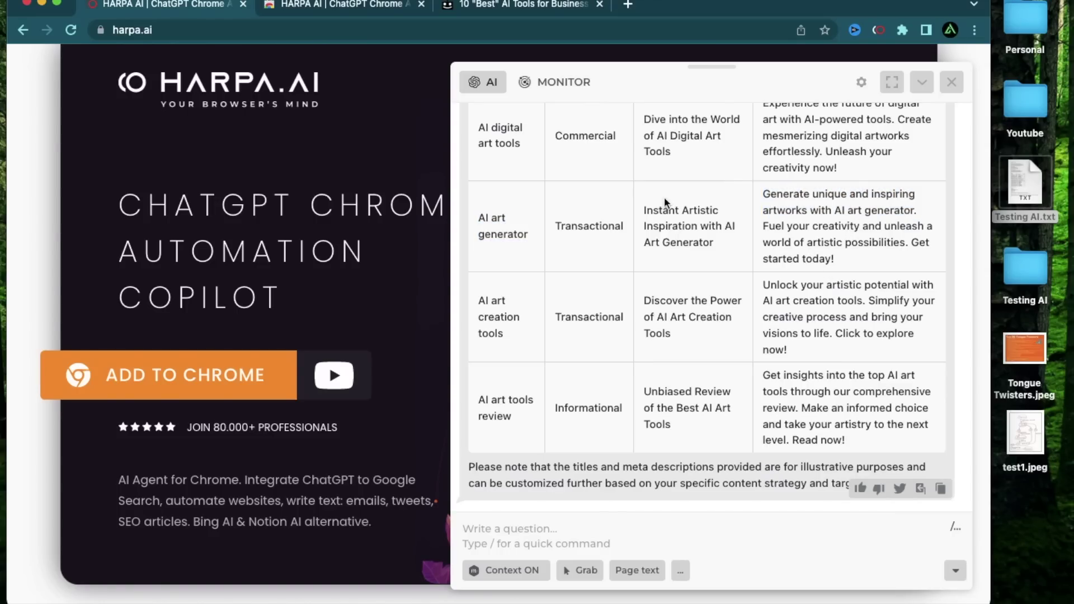
drag(643, 211, 715, 243)
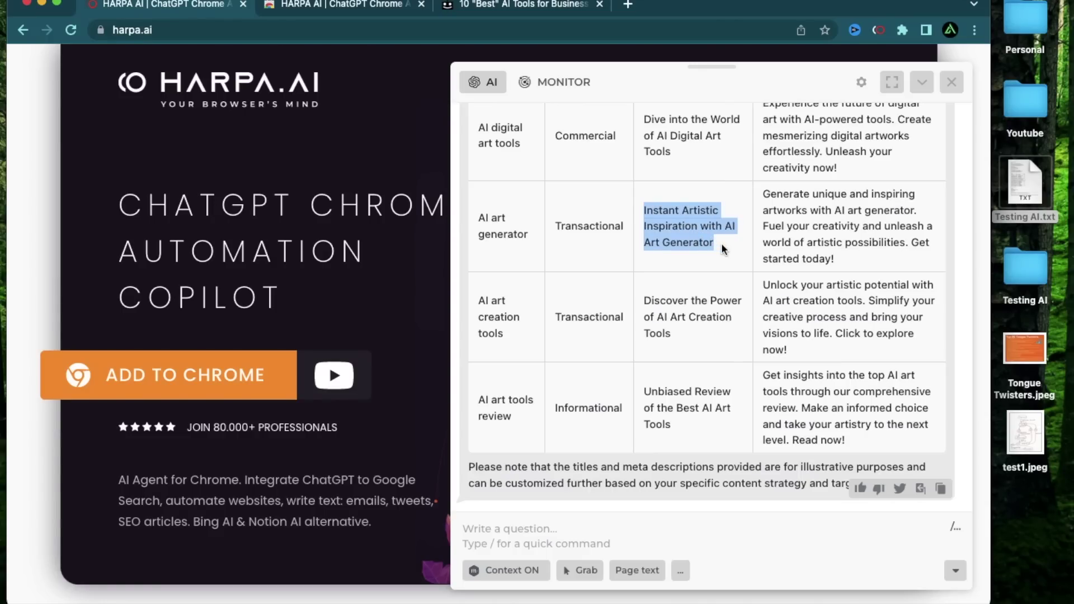
scroll(722, 246, up, 10)
scroll(692, 303, up, 3)
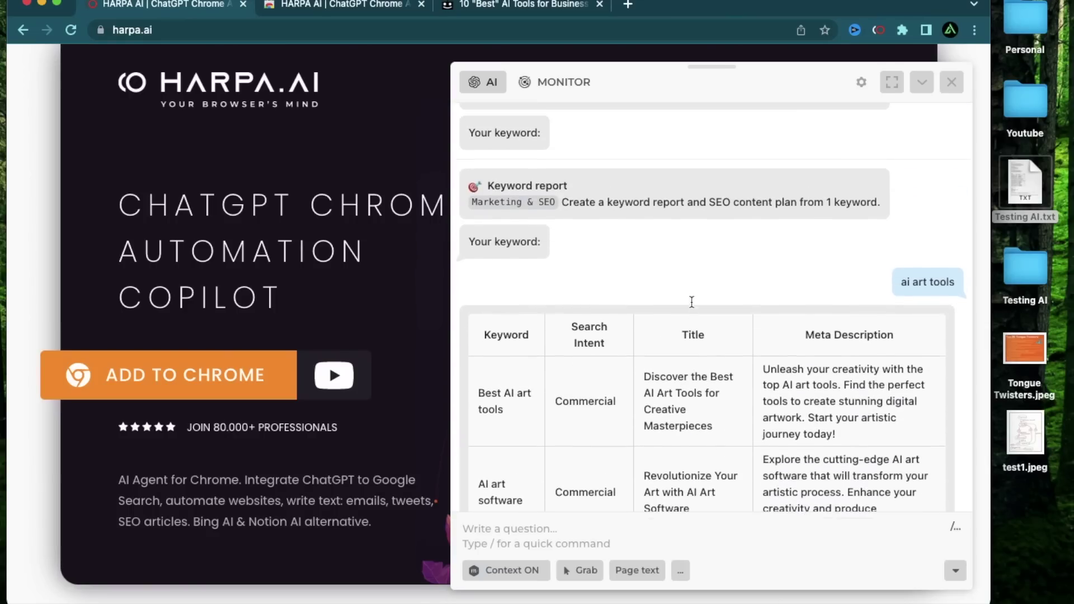
scroll(692, 303, down, 5)
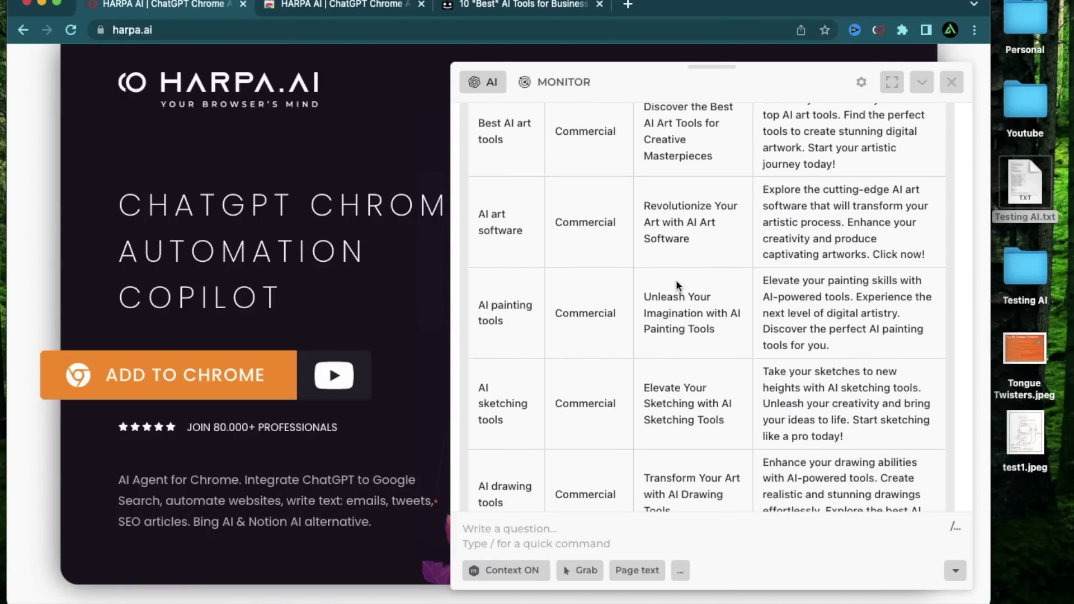
scroll(679, 285, up, 6)
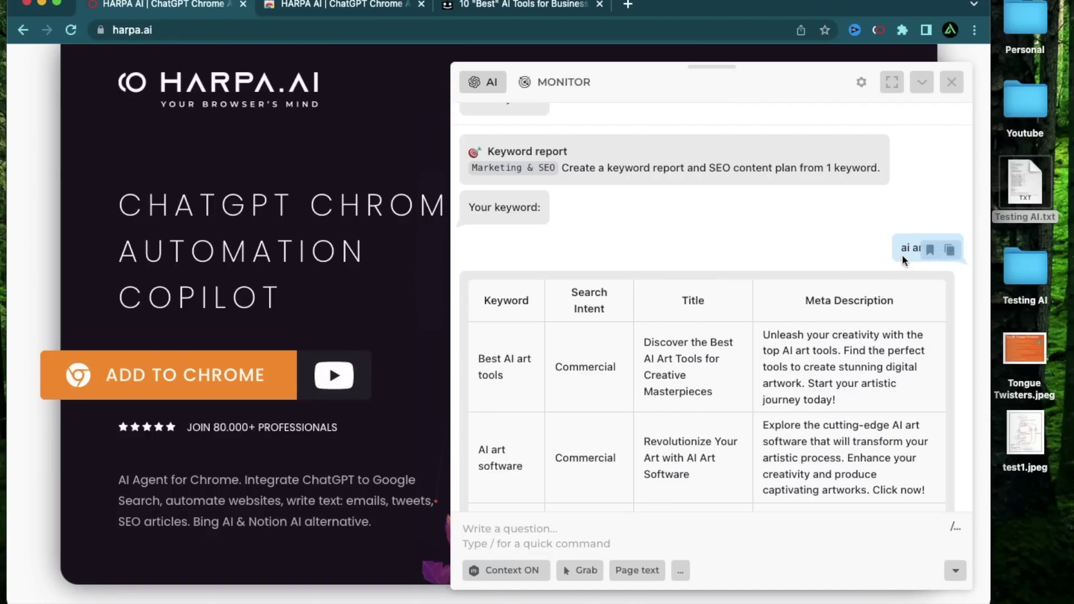
mouse_move(900, 258)
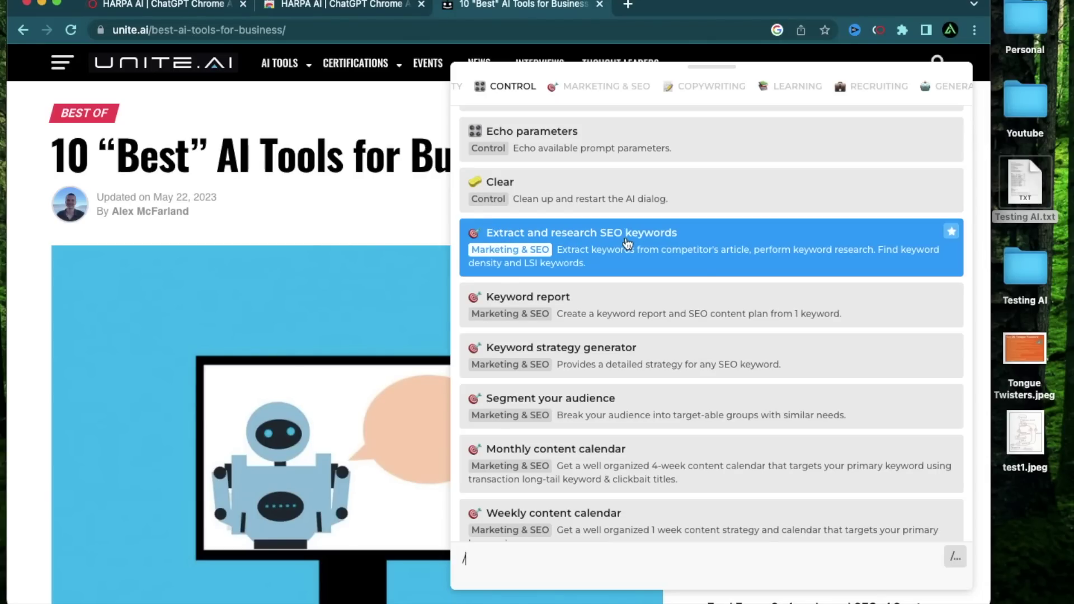
Step: Minimize the assistant and highlight 'Best AI Tools' in the unite.ai article title
scroll(690, 268, down, 1)
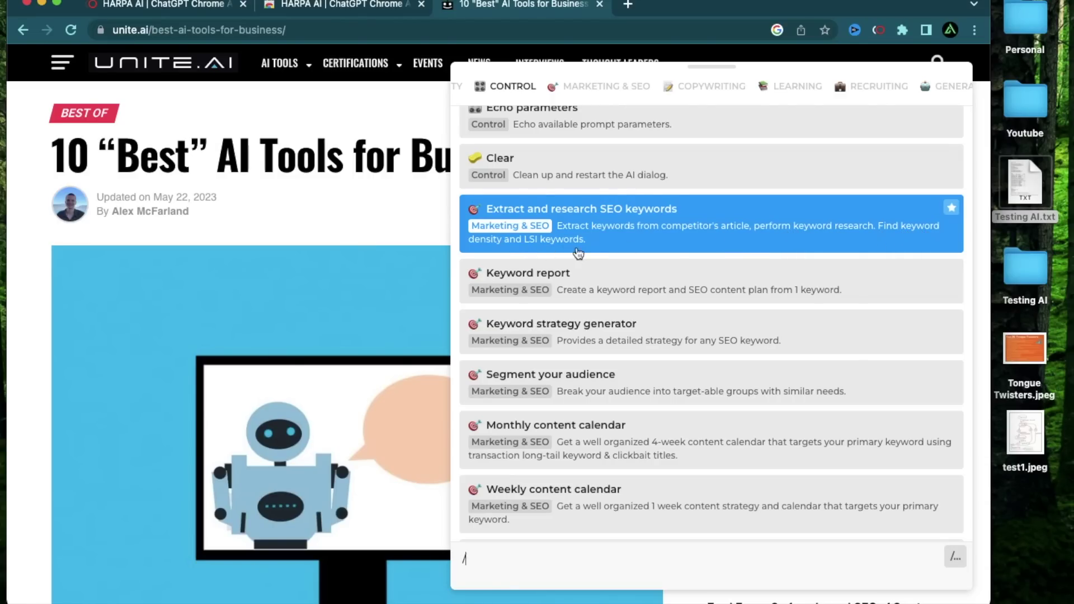
click(358, 207)
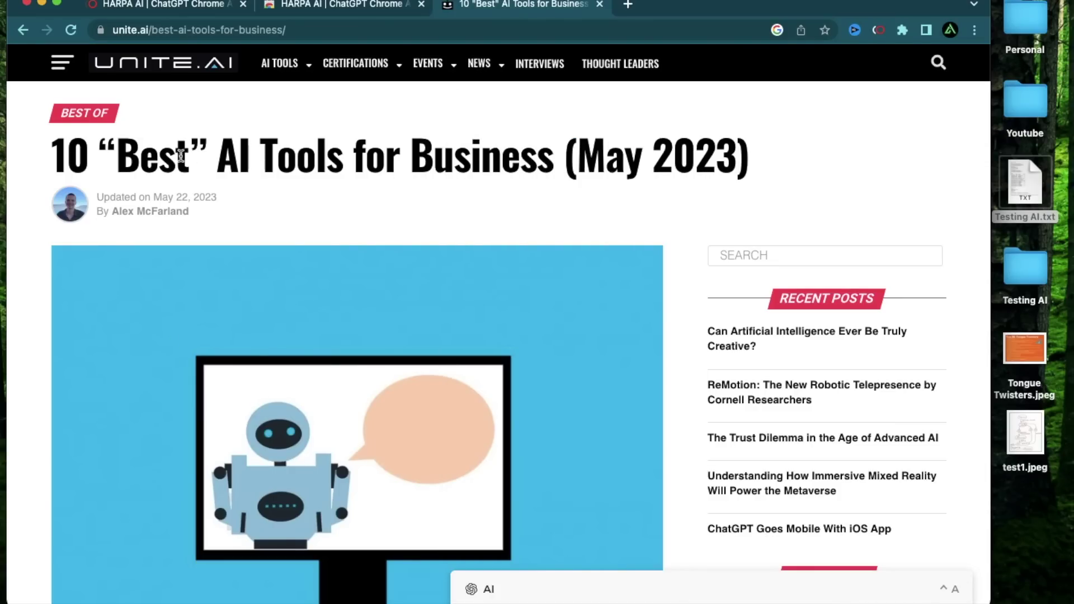
scroll(570, 274, down, 7)
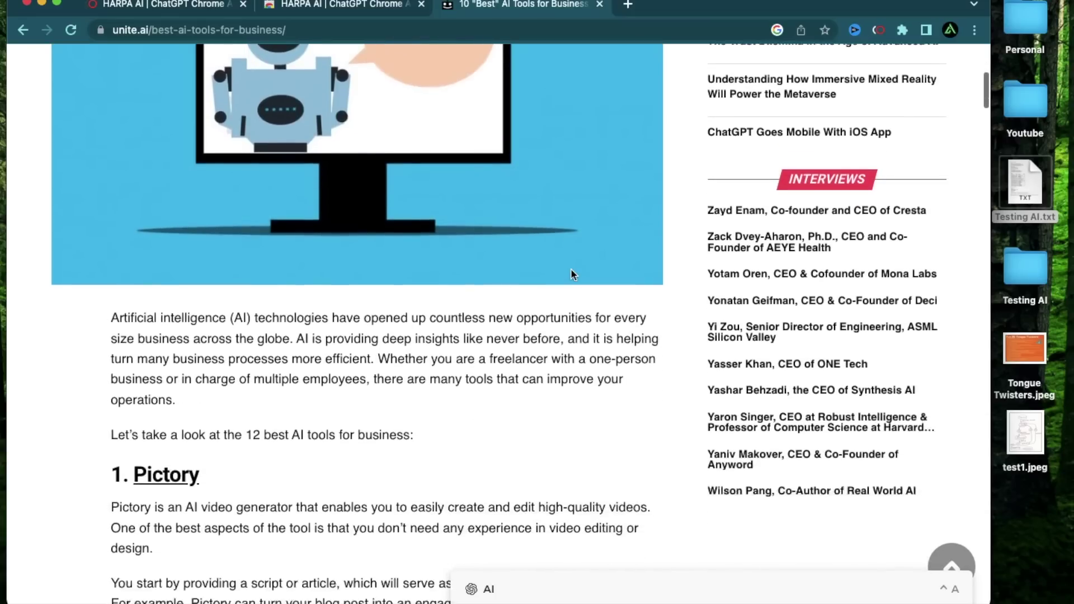
scroll(571, 274, up, 7)
drag(115, 150, 352, 150)
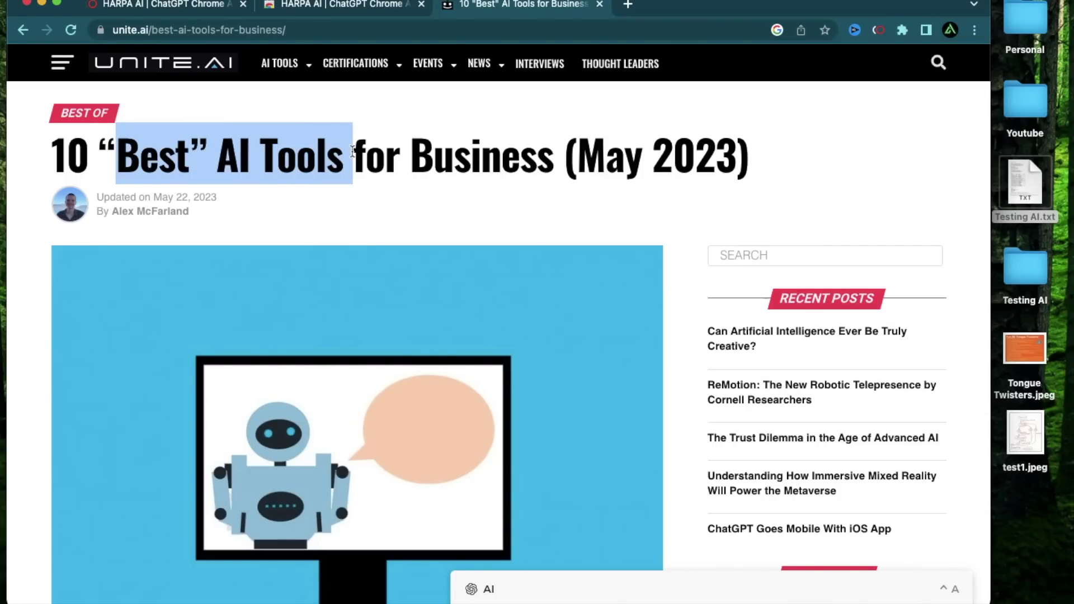
Step: Scroll further down the article, then reopen the assistant with the / command list
scroll(604, 404, down, 20)
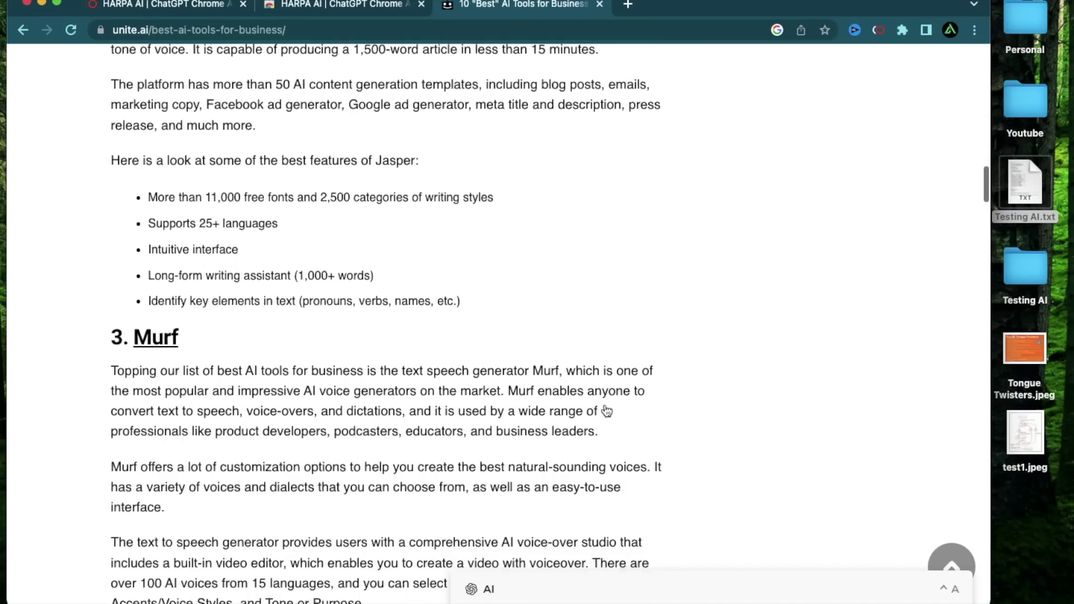
scroll(606, 410, down, 15)
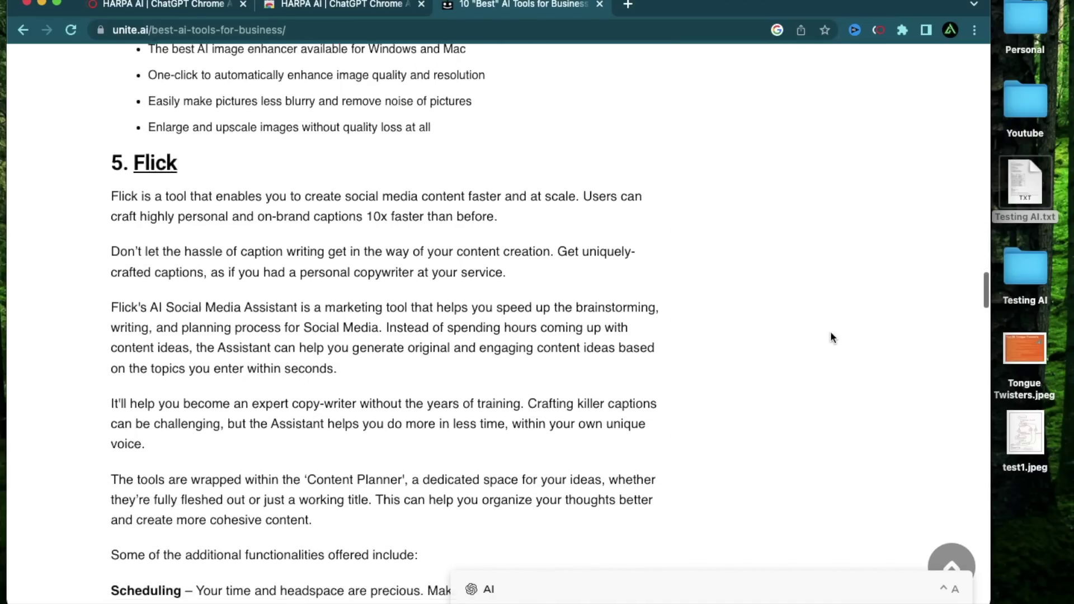
click(871, 590)
text(/)
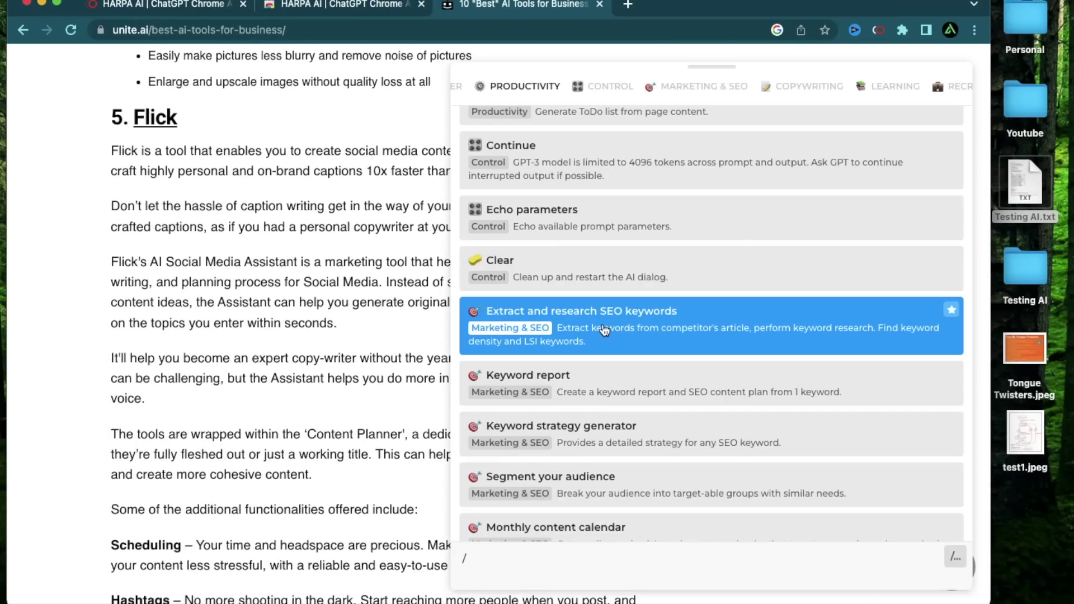
Step: Run Extract and research SEO keywords on the article's page text at normal zoom
click(581, 325)
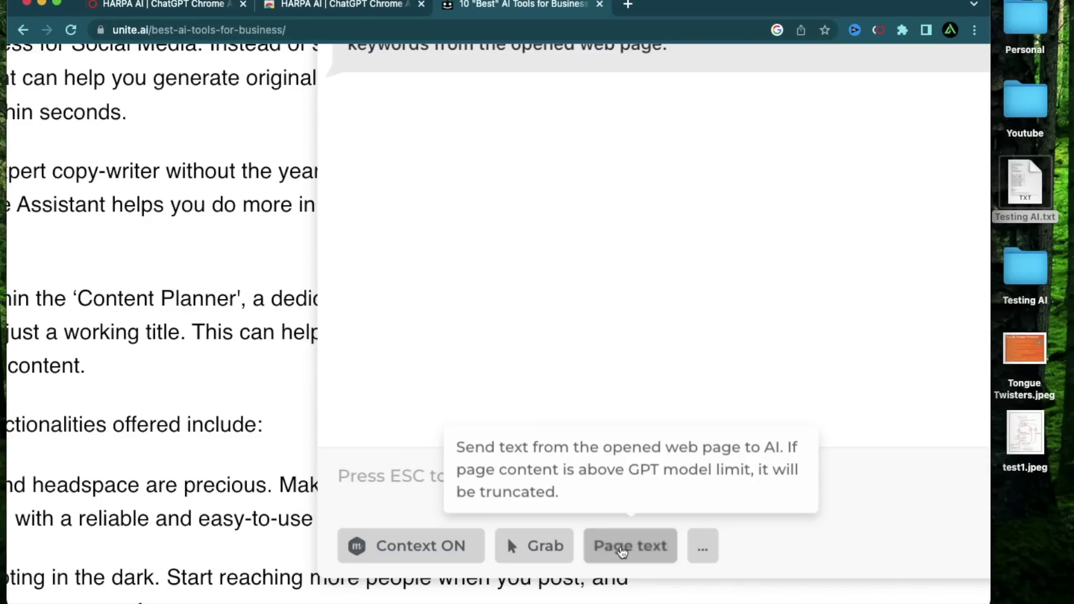
key(super+0)
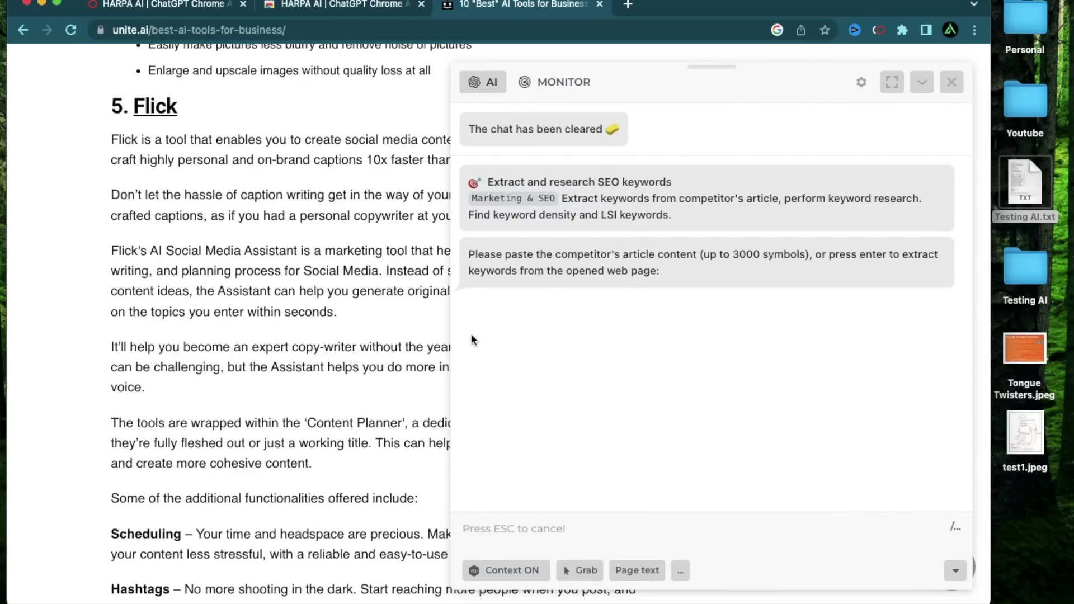
click(633, 578)
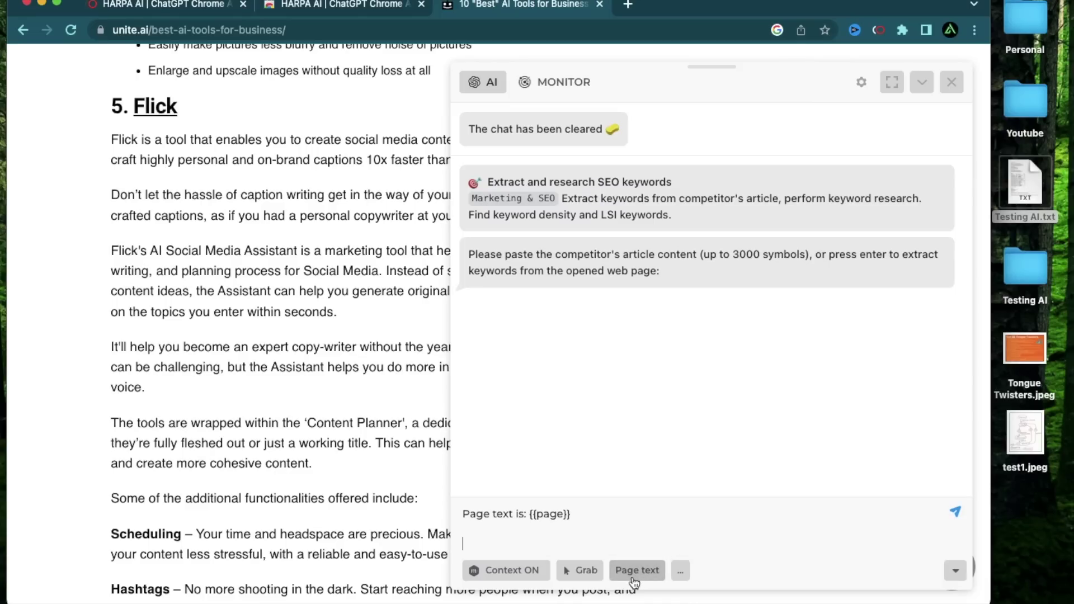
key(Return)
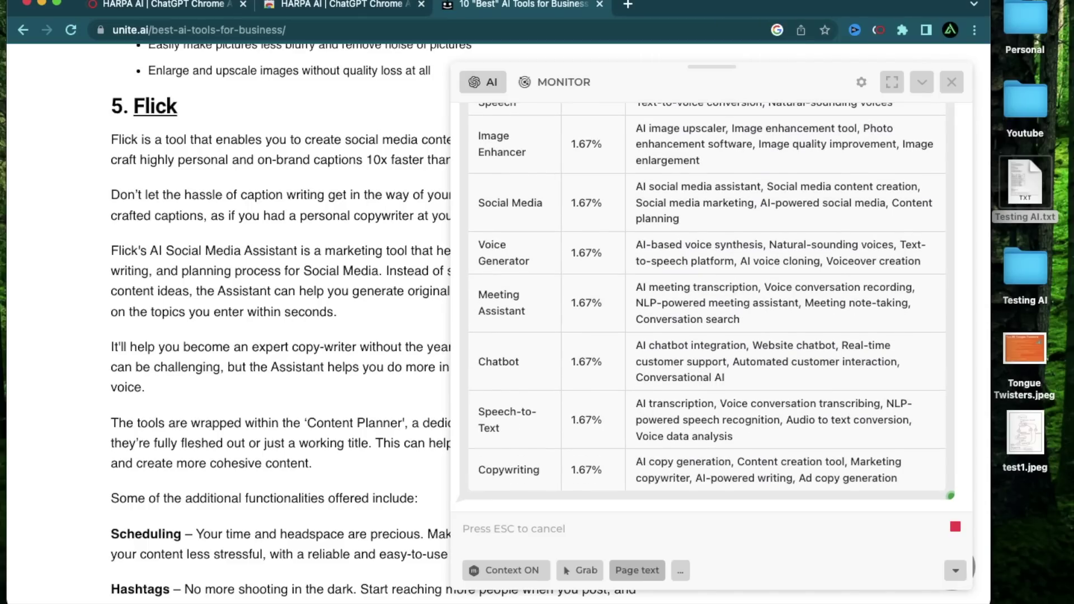
Step: Scroll through the keyword table, starting from AI Tools at 3.33% density
scroll(729, 282, up, 10)
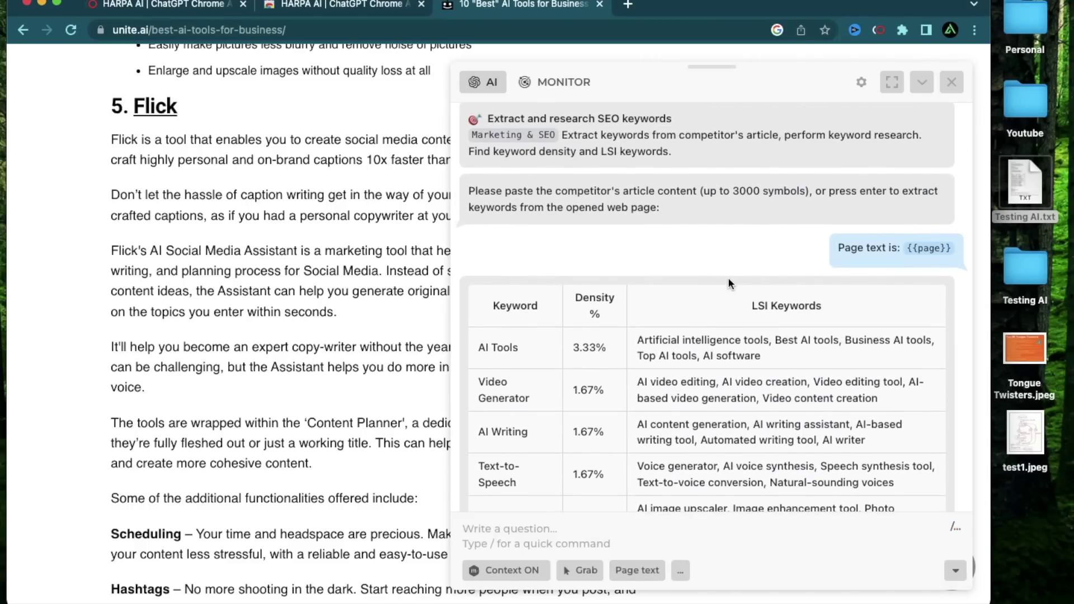
scroll(616, 313, down, 2)
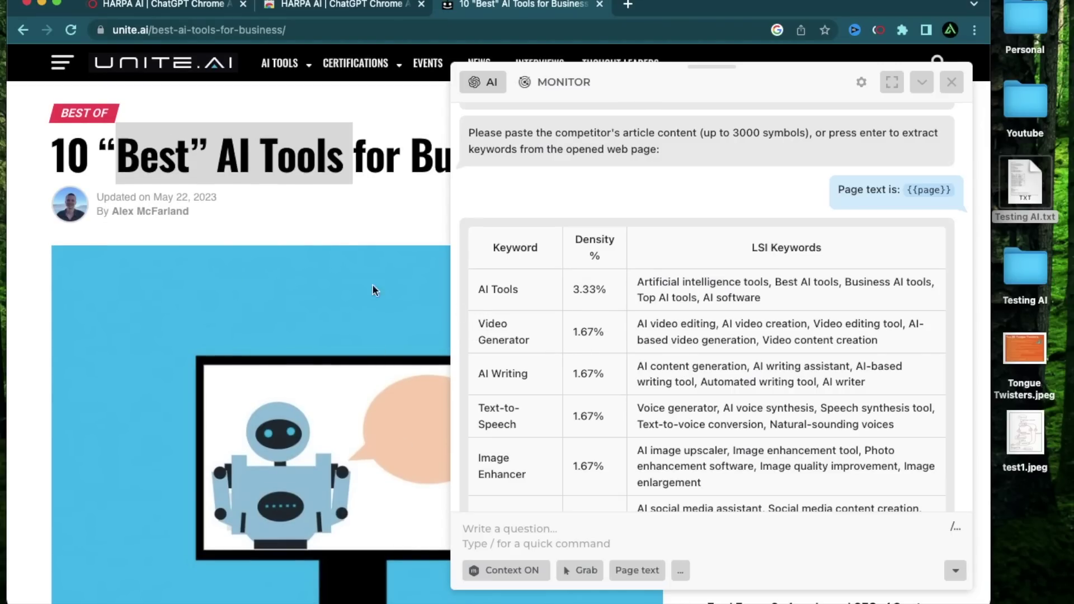
scroll(122, 294, down, 5)
scroll(320, 308, down, 8)
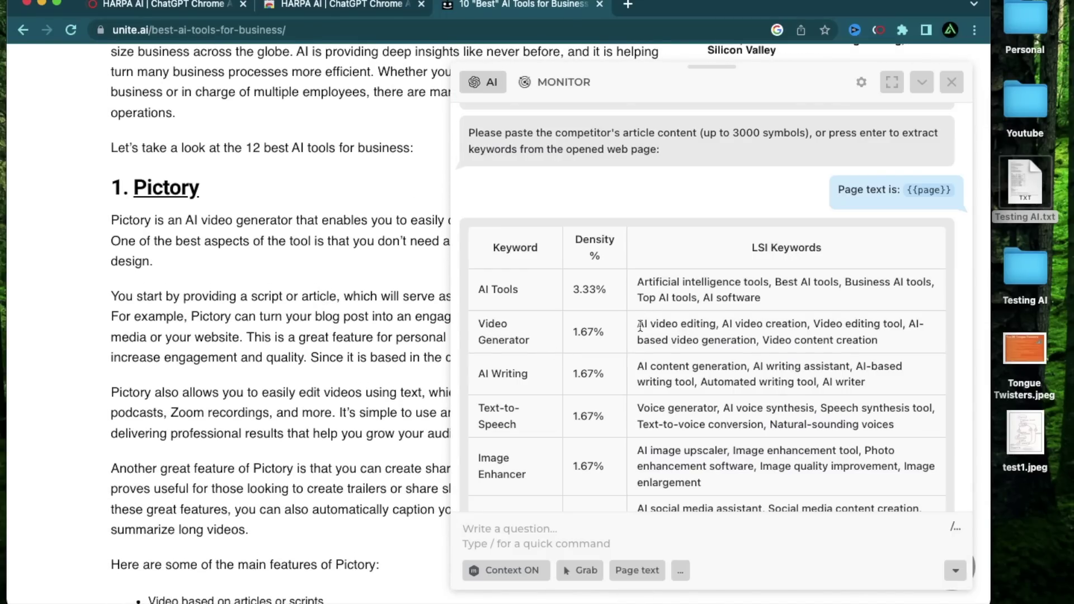
Step: Highlight the Video Generator row's LSI keywords, 'video generation', and the Video Generator keyword
drag(640, 326, 876, 339)
click(694, 335)
drag(673, 341, 756, 342)
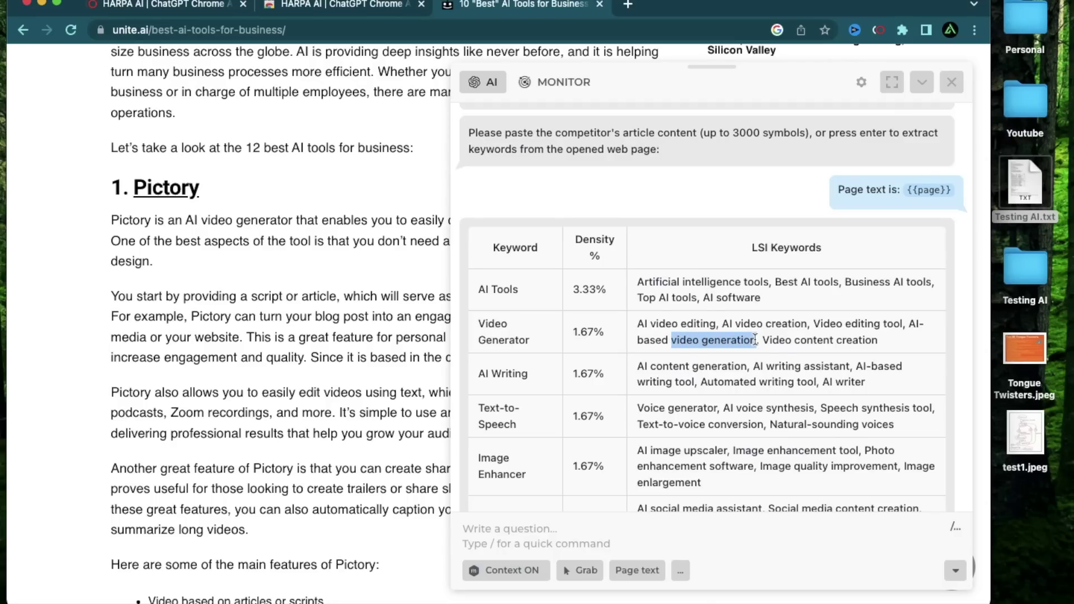
scroll(184, 329, up, 15)
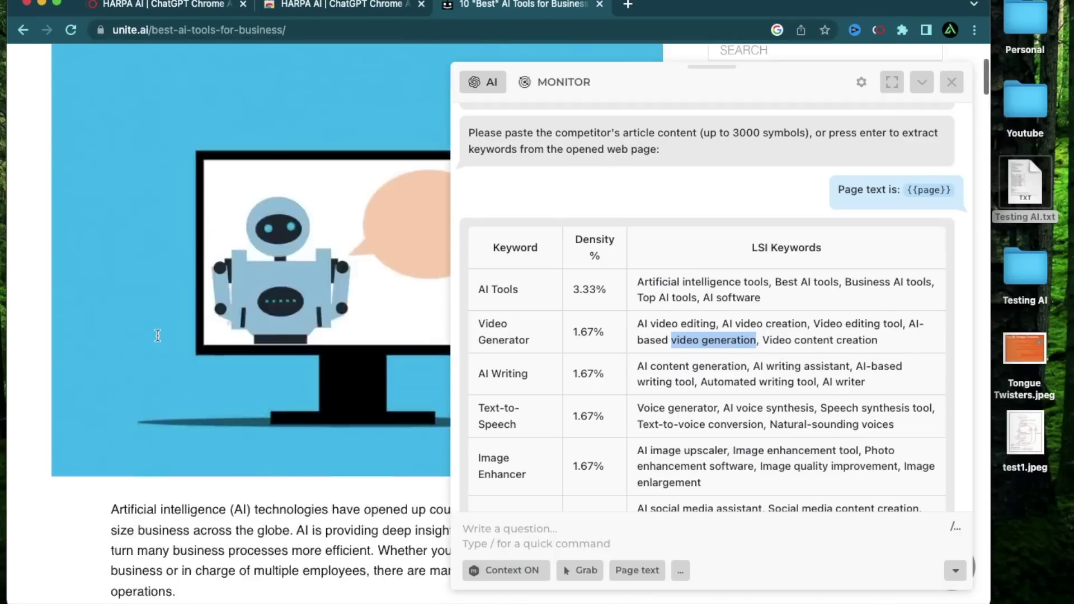
scroll(205, 484, down, 18)
scroll(206, 485, down, 8)
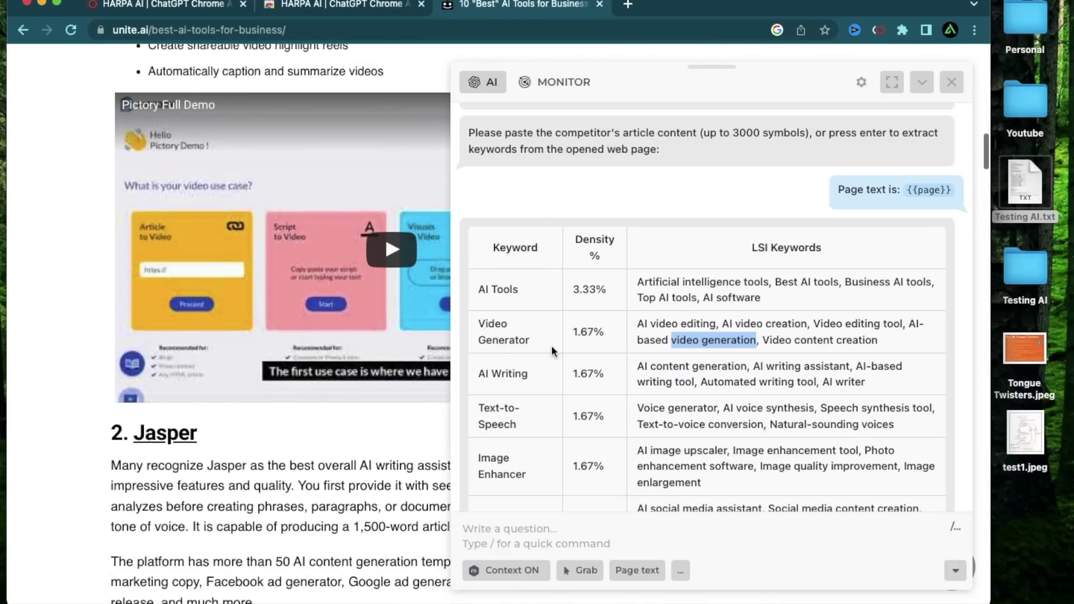
click(689, 341)
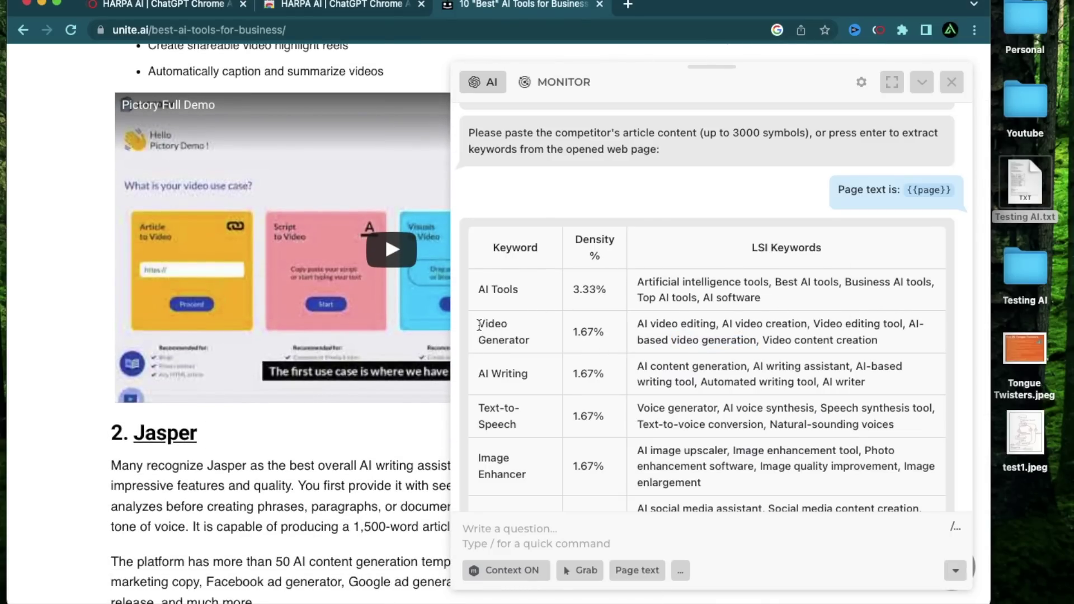
drag(479, 325, 531, 344)
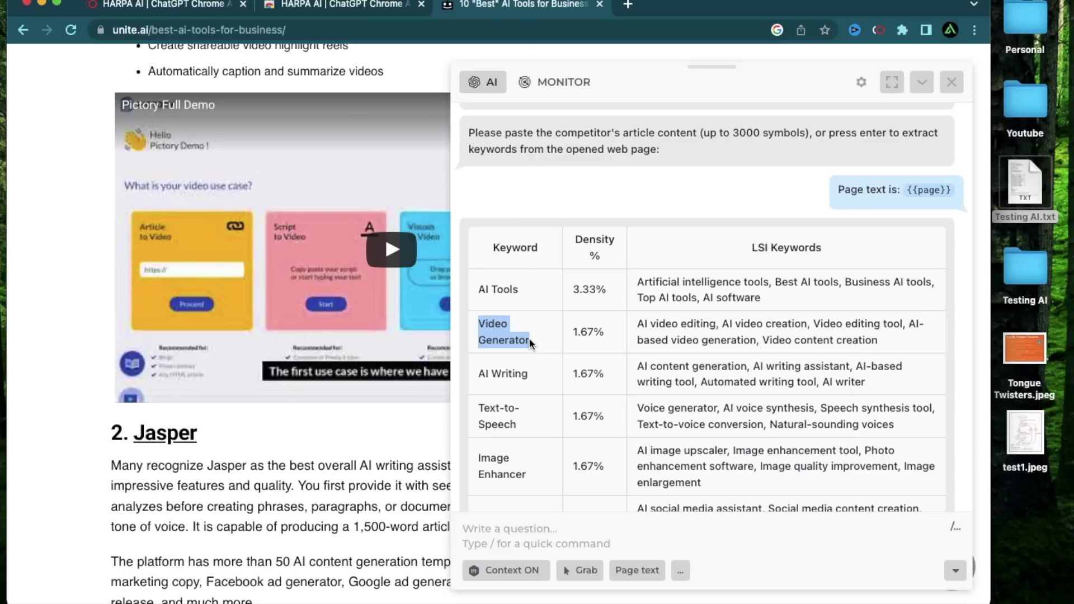
Step: Scroll down the rest of the table to Sales Engagement at 1.67%
scroll(671, 363, down, 10)
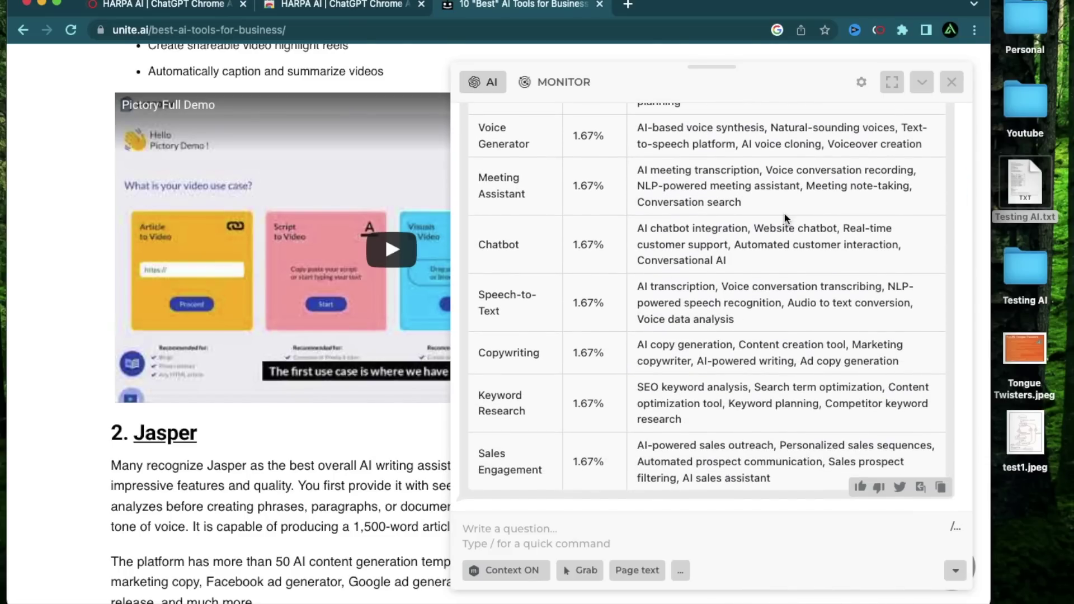
scroll(785, 217, up, 15)
scroll(385, 197, up, 15)
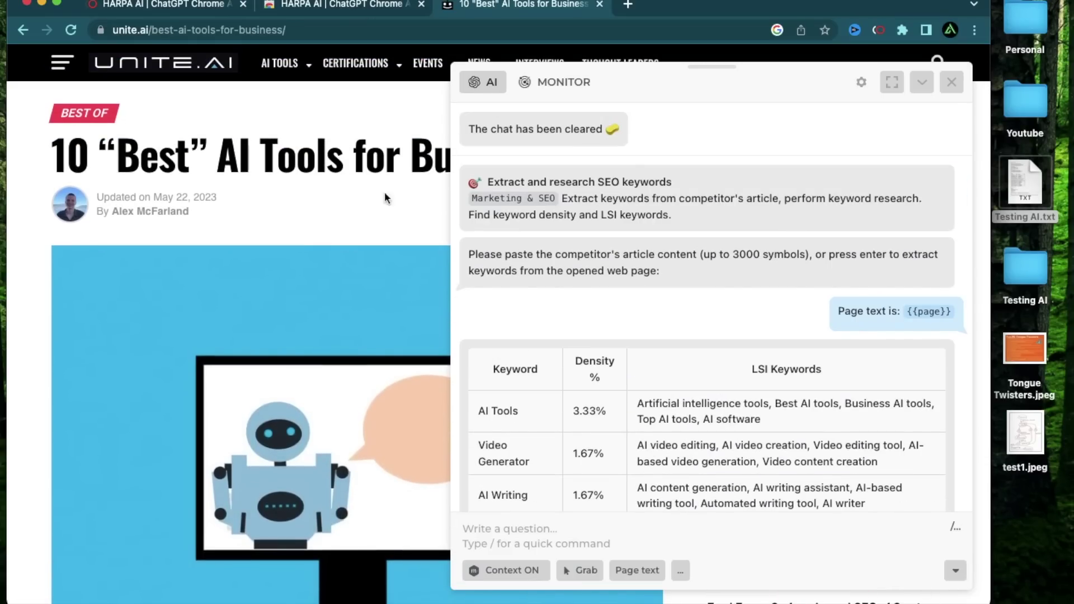
scroll(244, 280, down, 8)
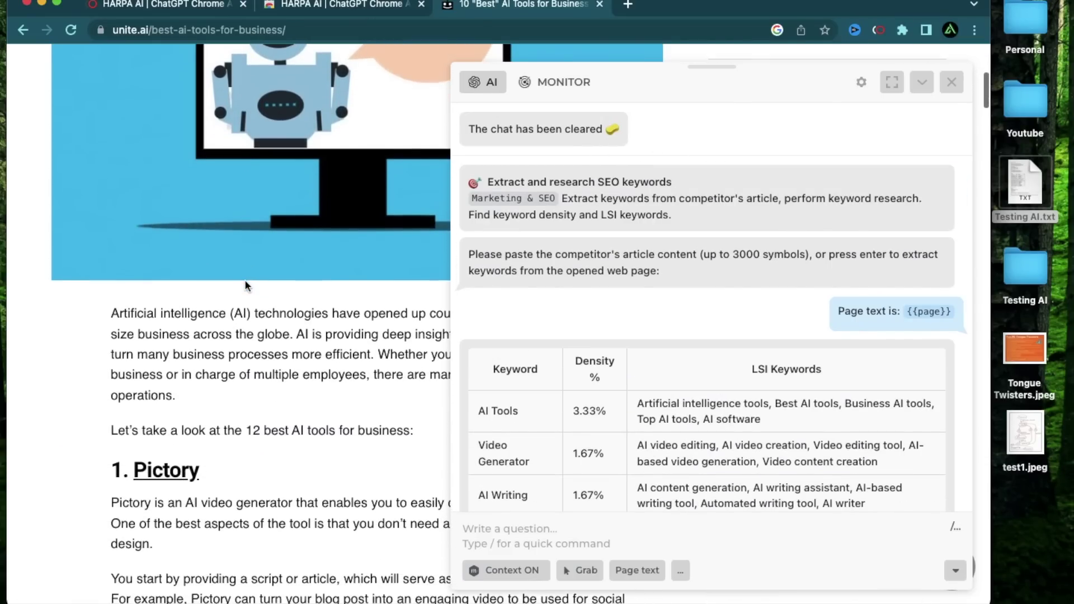
scroll(244, 280, down, 15)
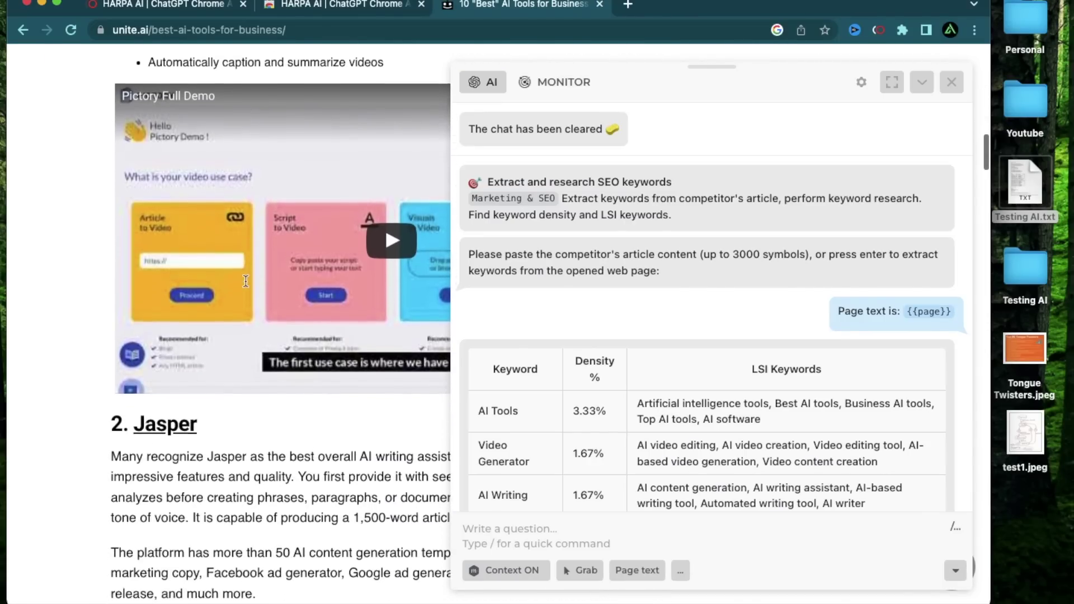
scroll(245, 281, down, 3)
scroll(277, 380, down, 15)
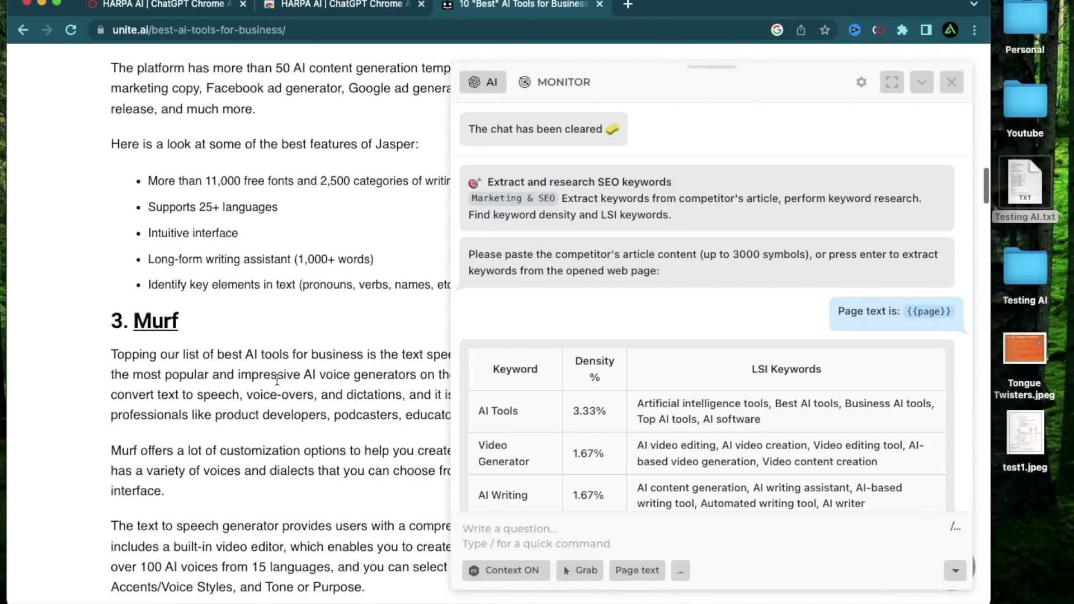
scroll(277, 380, down, 15)
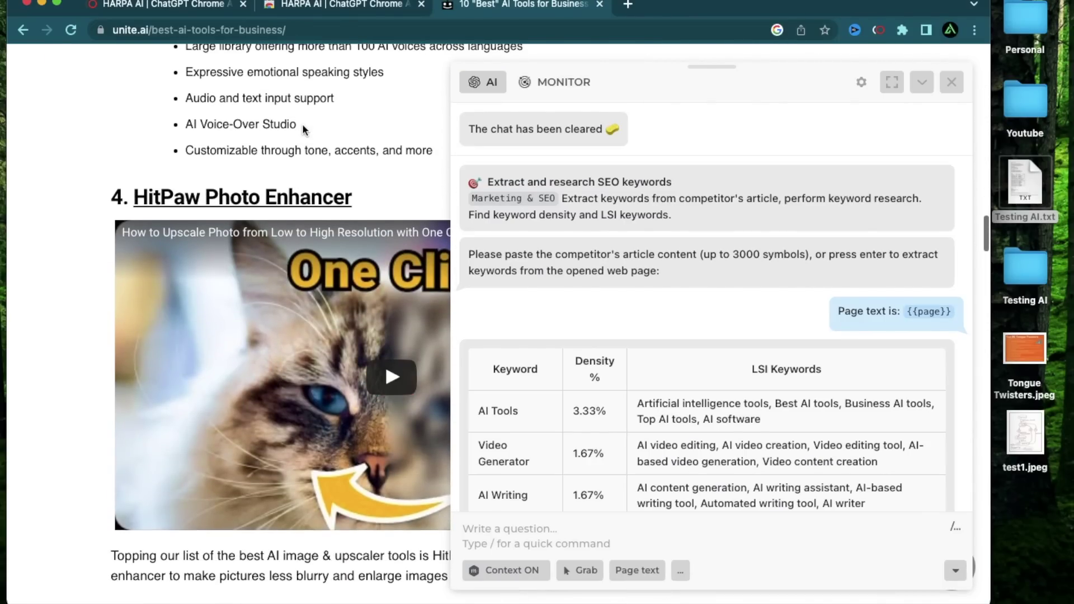
Step: Open the / command list and run 'Outrank SEO article' from Marketing & SEO
text(/)
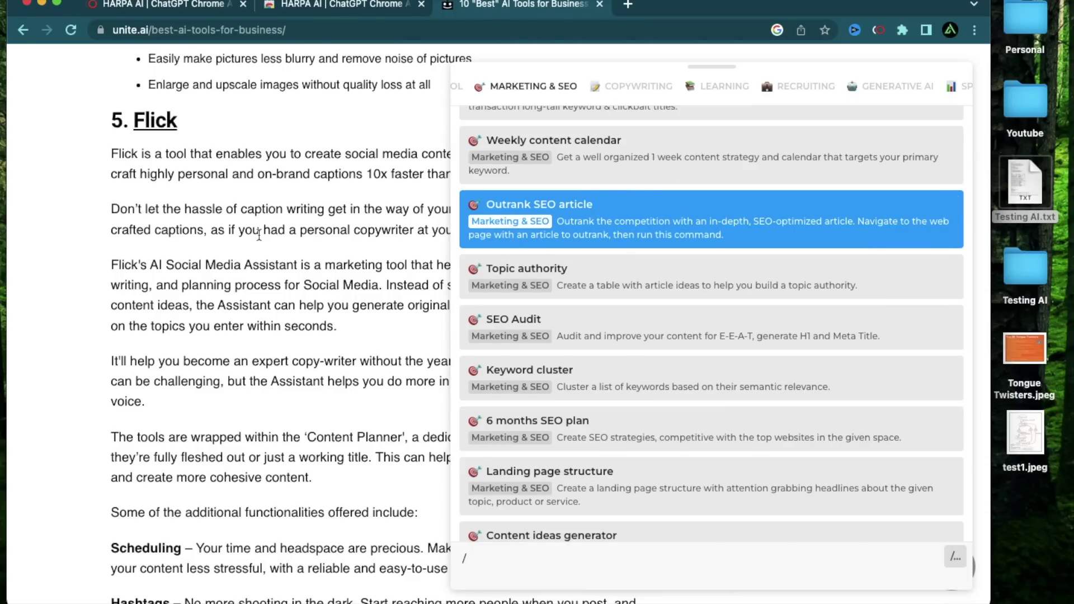
scroll(258, 239, up, 20)
scroll(259, 240, down, 20)
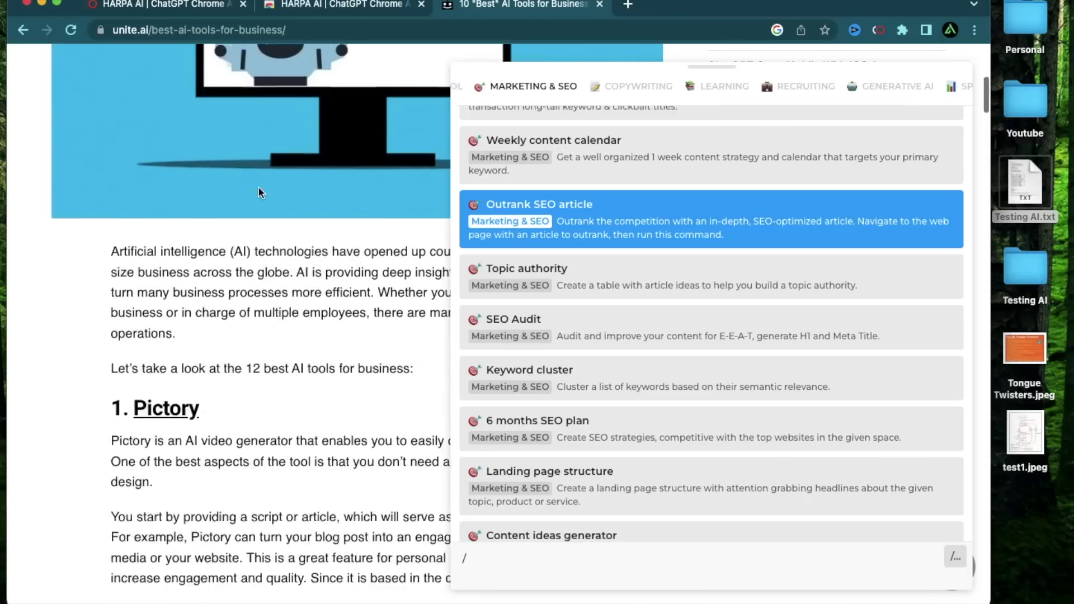
scroll(273, 200, up, 15)
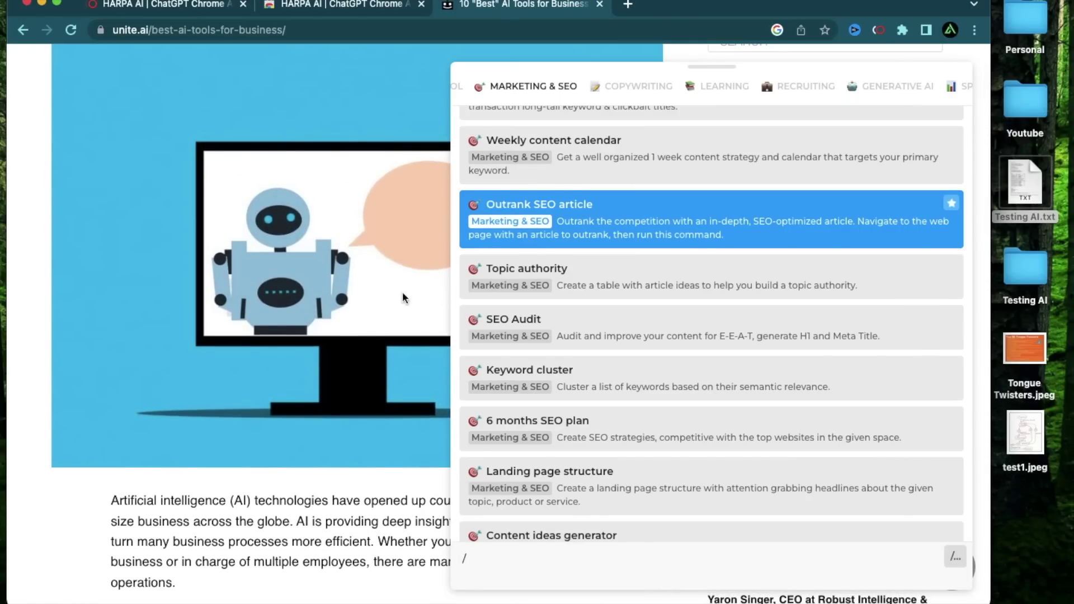
key(Down)
scroll(240, 216, up, 5)
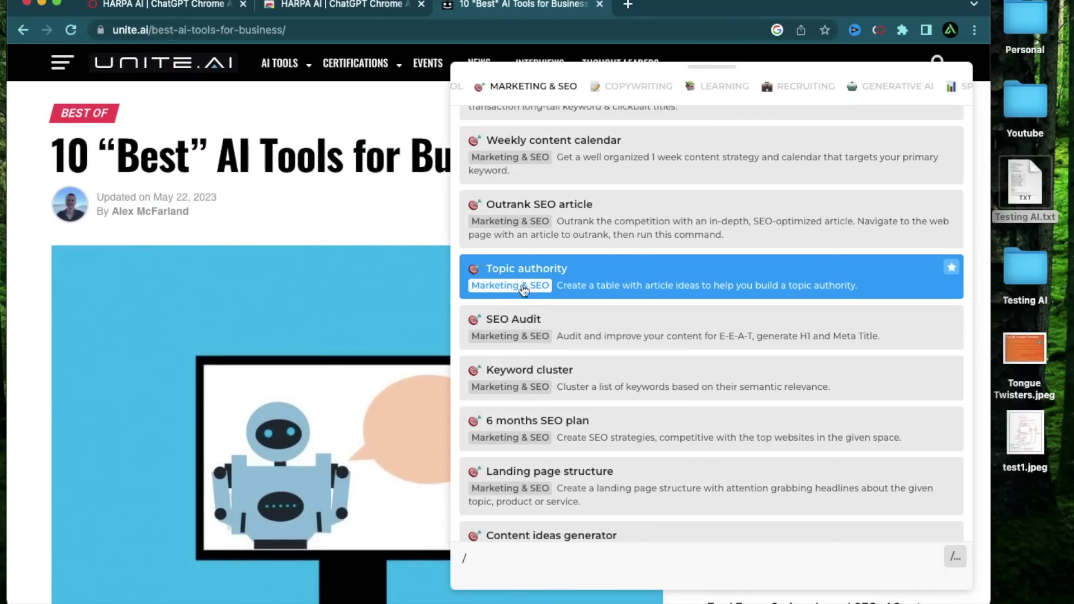
click(601, 225)
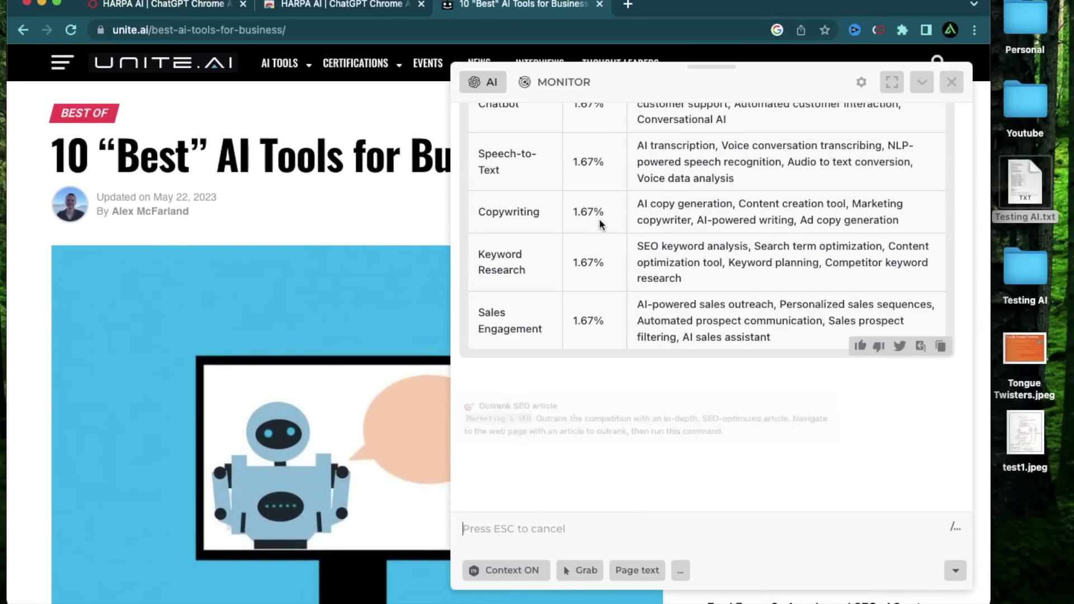
Step: Leave the product description empty and submit so HARPA parses the page
drag(470, 467, 819, 491)
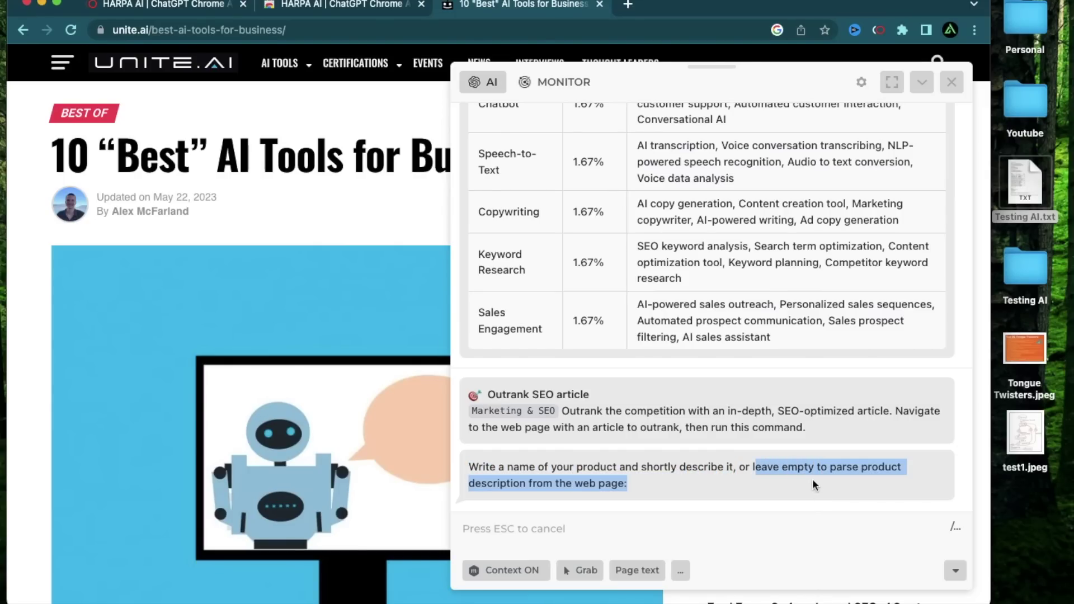
scroll(563, 565, down, 10)
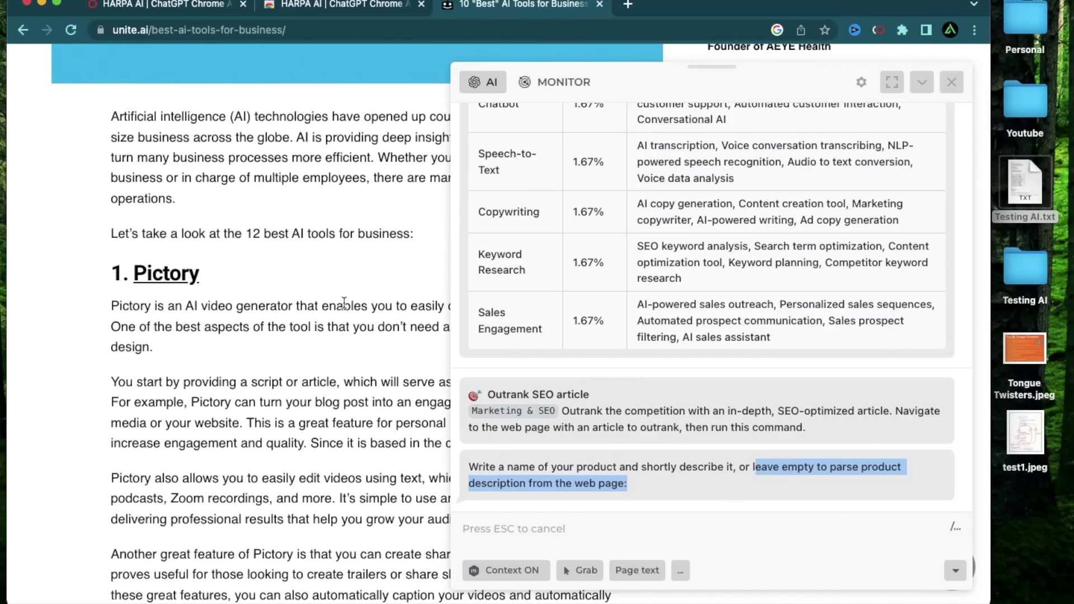
scroll(345, 303, up, 10)
scroll(347, 305, down, 20)
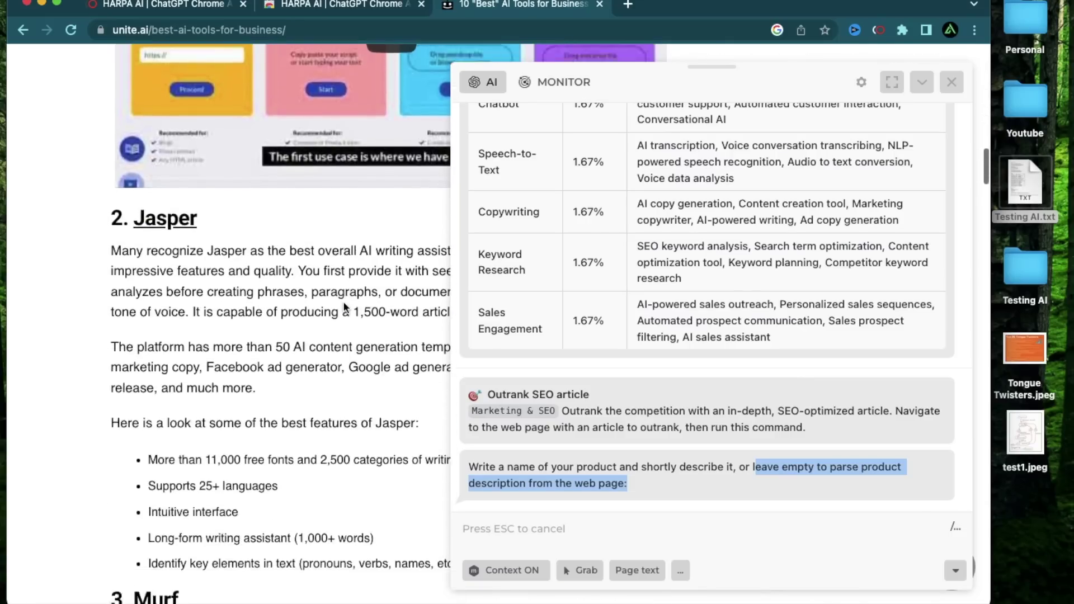
scroll(345, 308, down, 5)
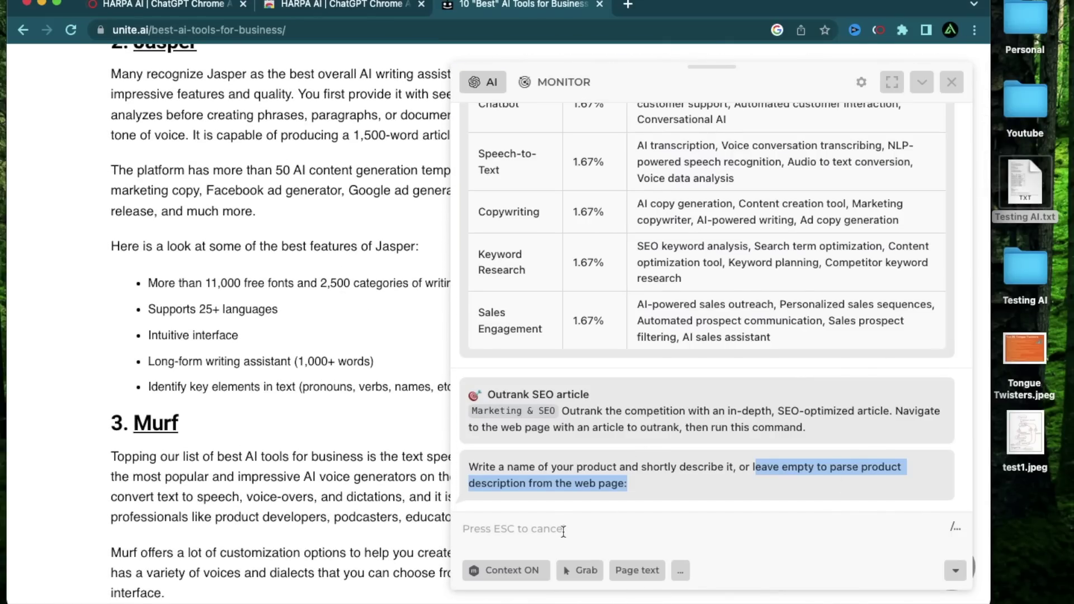
click(546, 528)
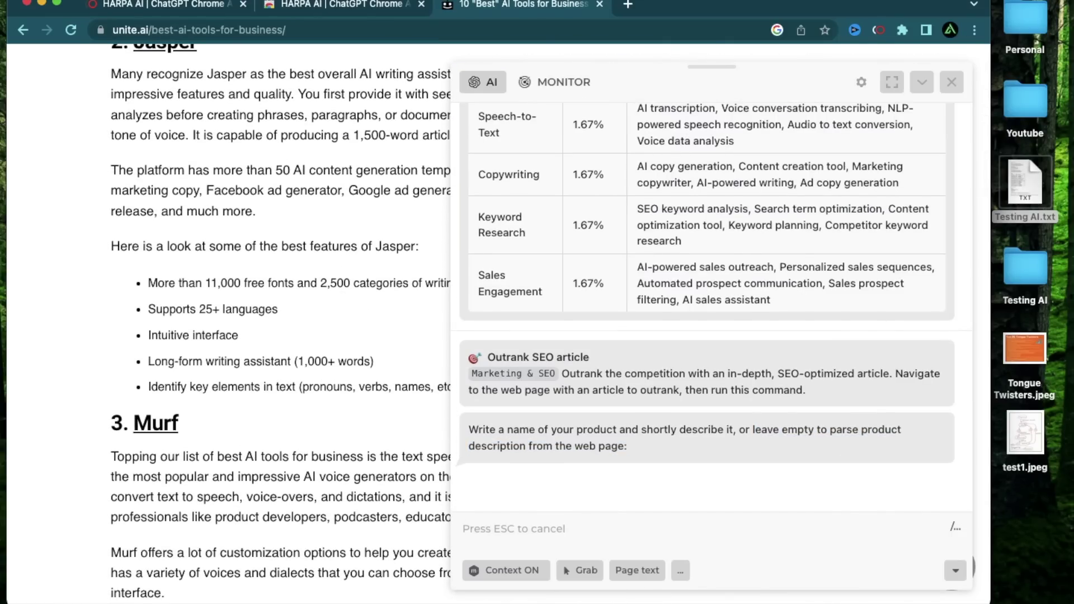
key(Return)
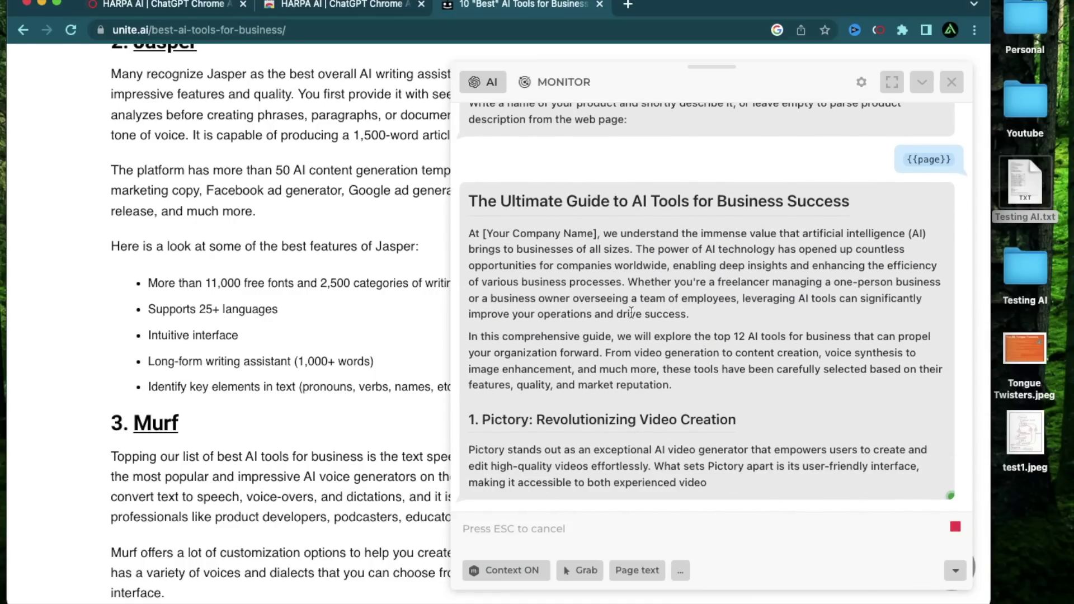
Step: Review the generated article's sections on Pictory, Jasper, Murf and HitPaw Photo Enhancer
scroll(737, 313, up, 3)
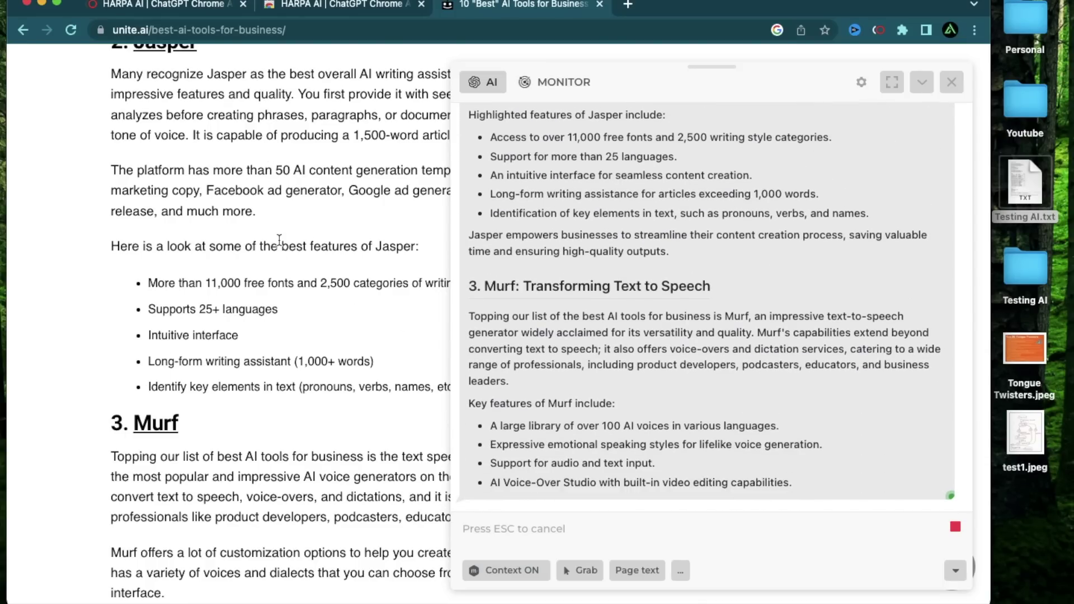
scroll(278, 239, down, 10)
scroll(271, 263, up, 20)
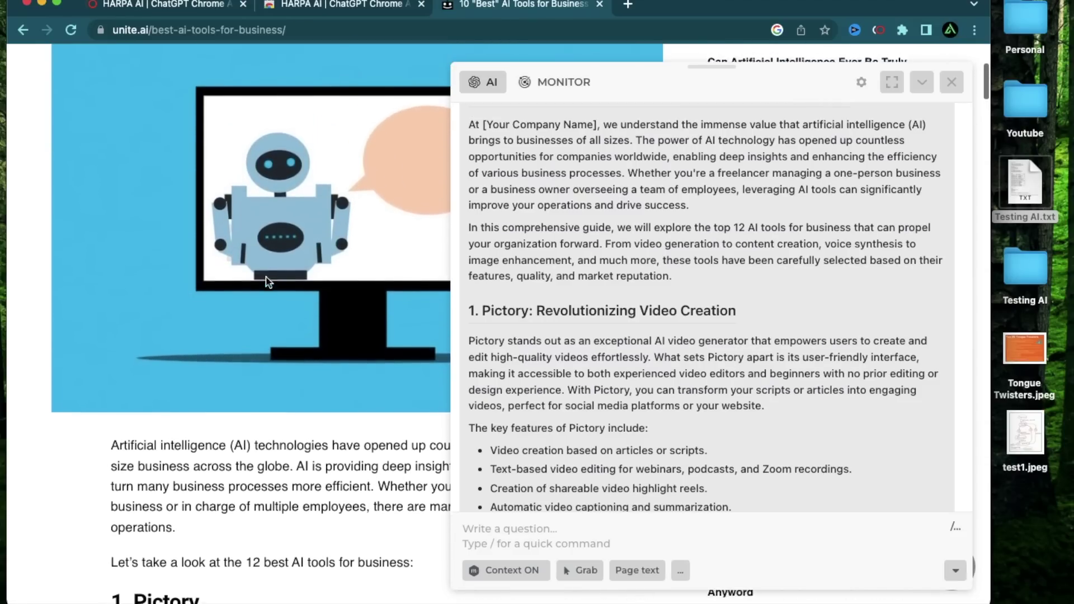
scroll(269, 281, down, 5)
scroll(752, 222, up, 2)
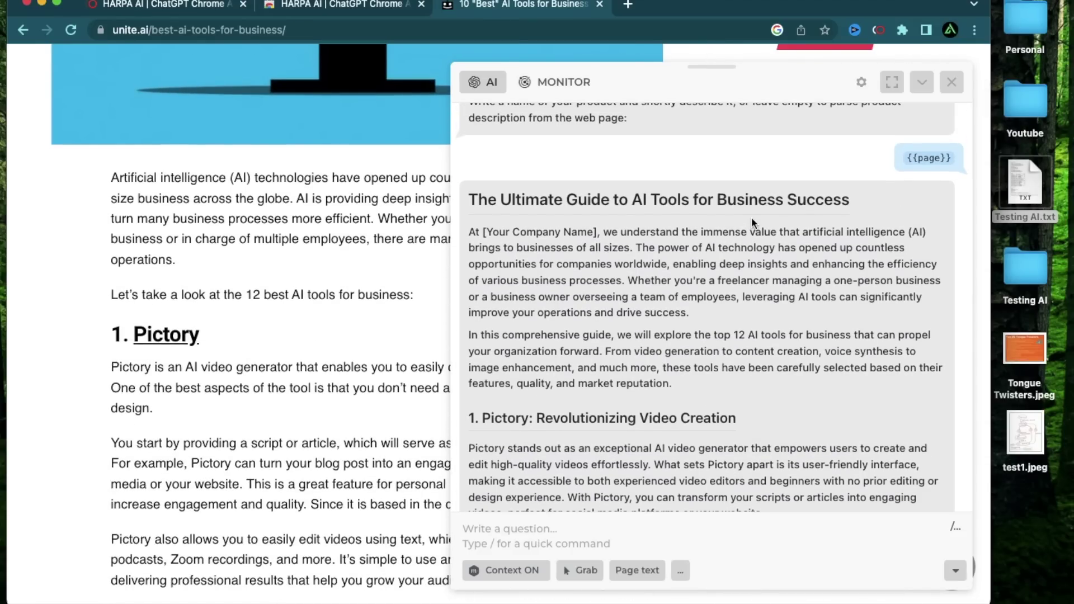
scroll(752, 223, down, 2)
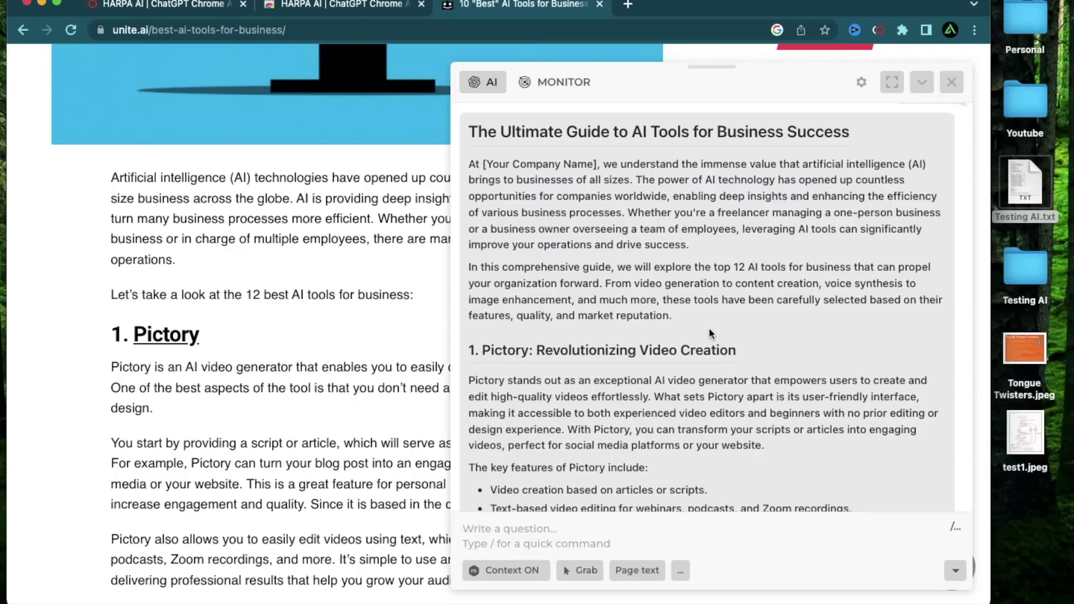
scroll(709, 334, down, 6)
scroll(606, 283, up, 3)
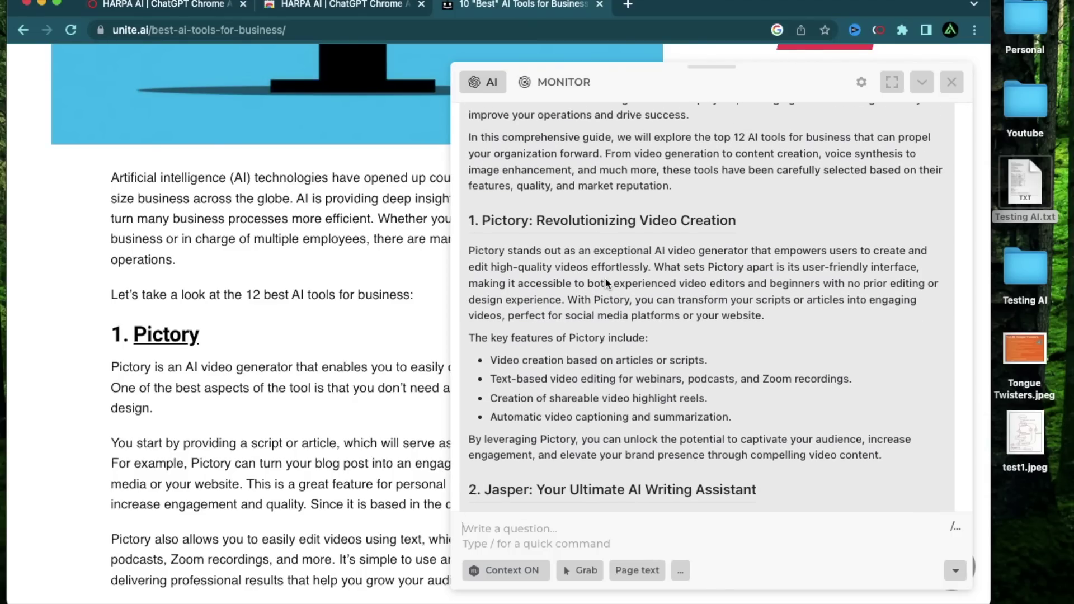
scroll(607, 282, up, 5)
scroll(605, 277, down, 15)
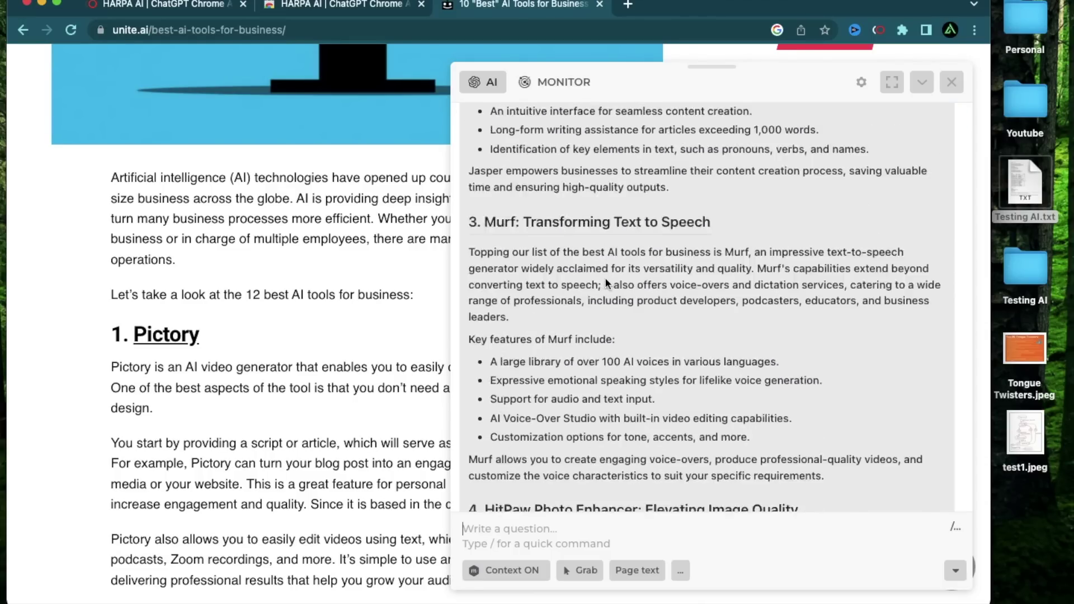
scroll(282, 149, down, 10)
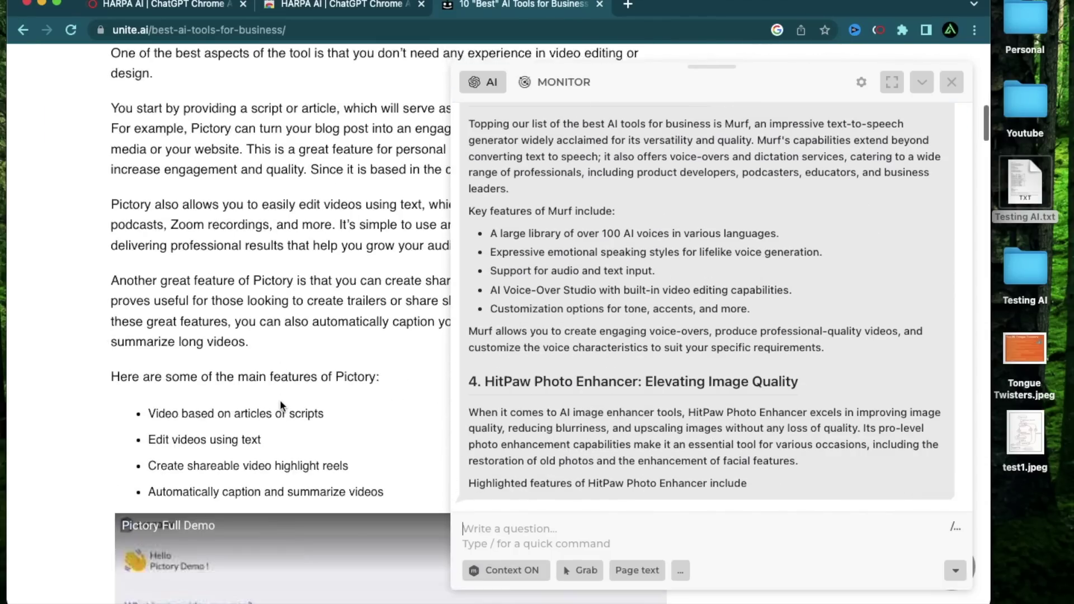
scroll(283, 149, down, 15)
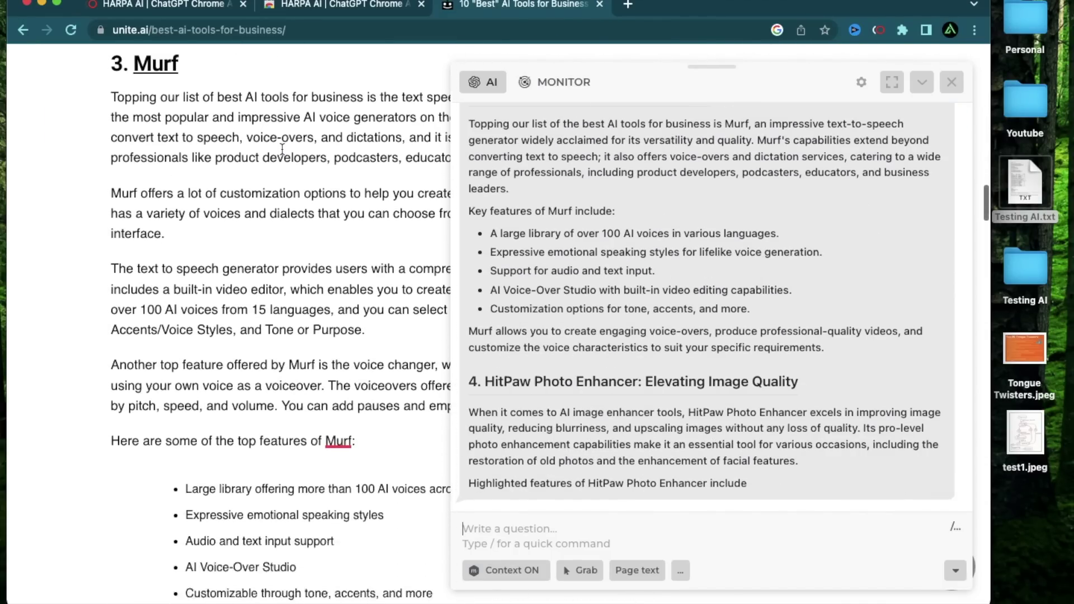
scroll(283, 149, down, 15)
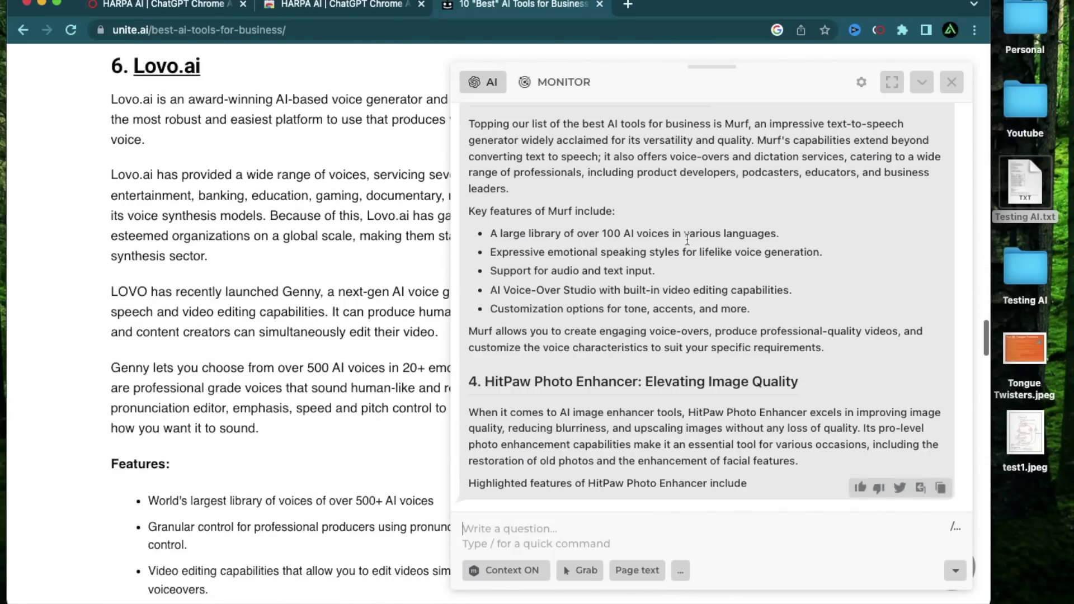
scroll(522, 602, down, 10)
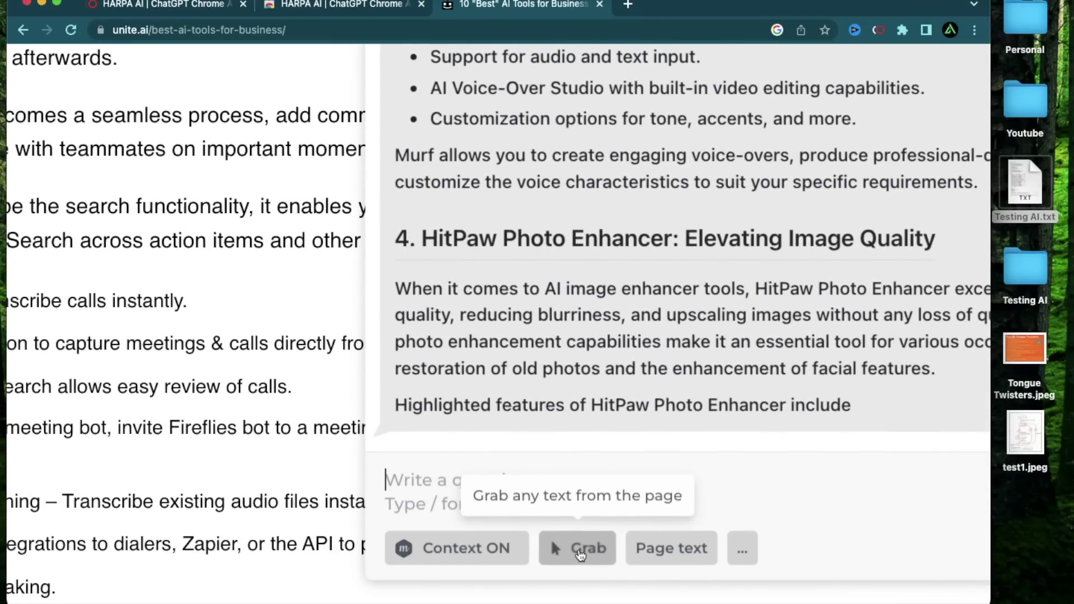
Step: Grab the article's intro and Pictory paragraphs into the prompt as separate paragraphs
click(581, 549)
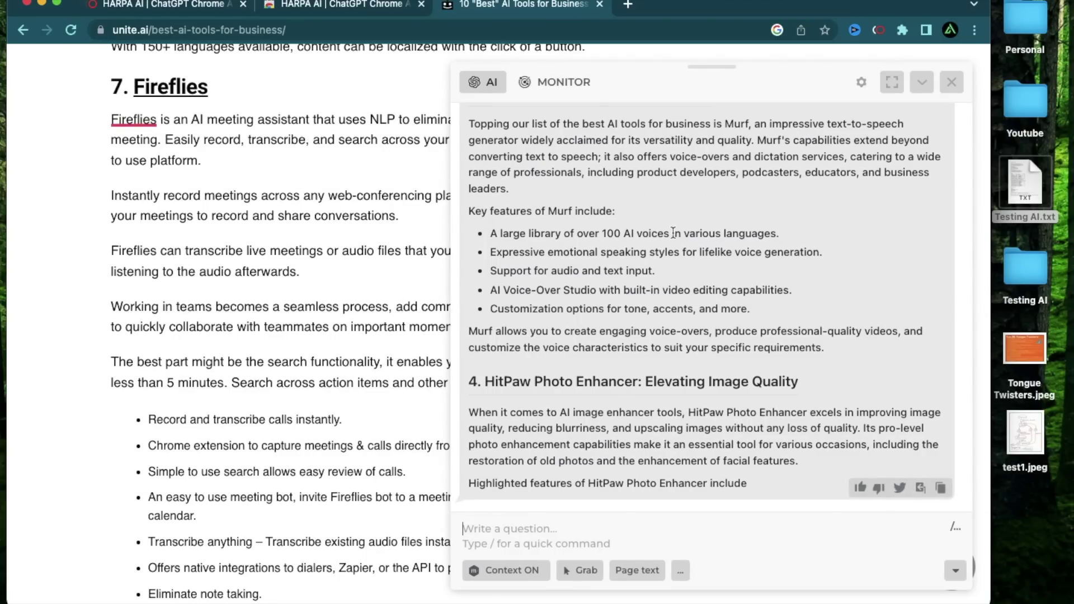
click(584, 570)
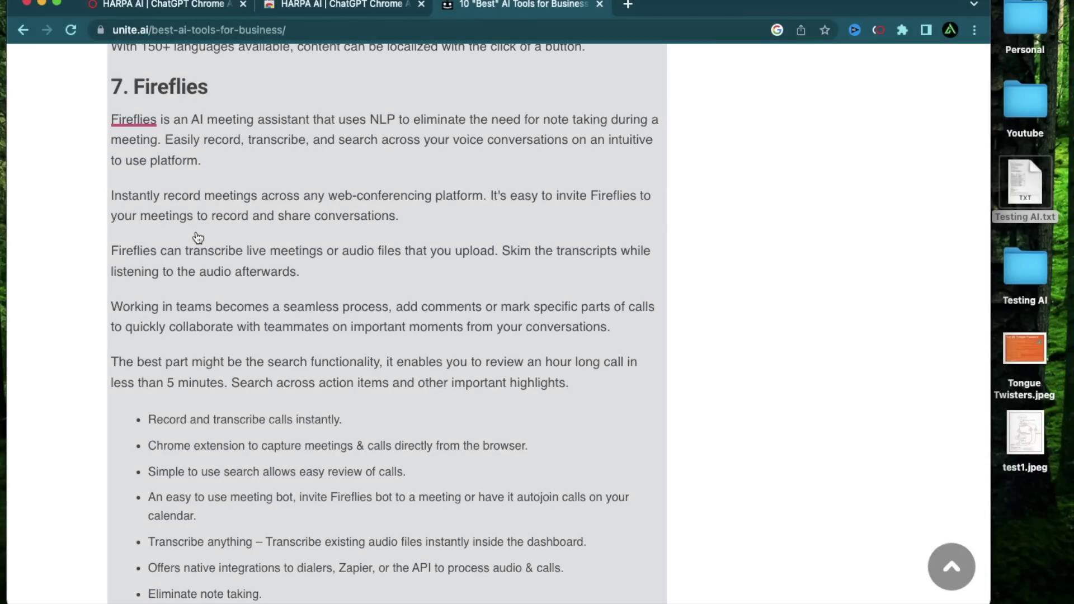
scroll(198, 238, up, 20)
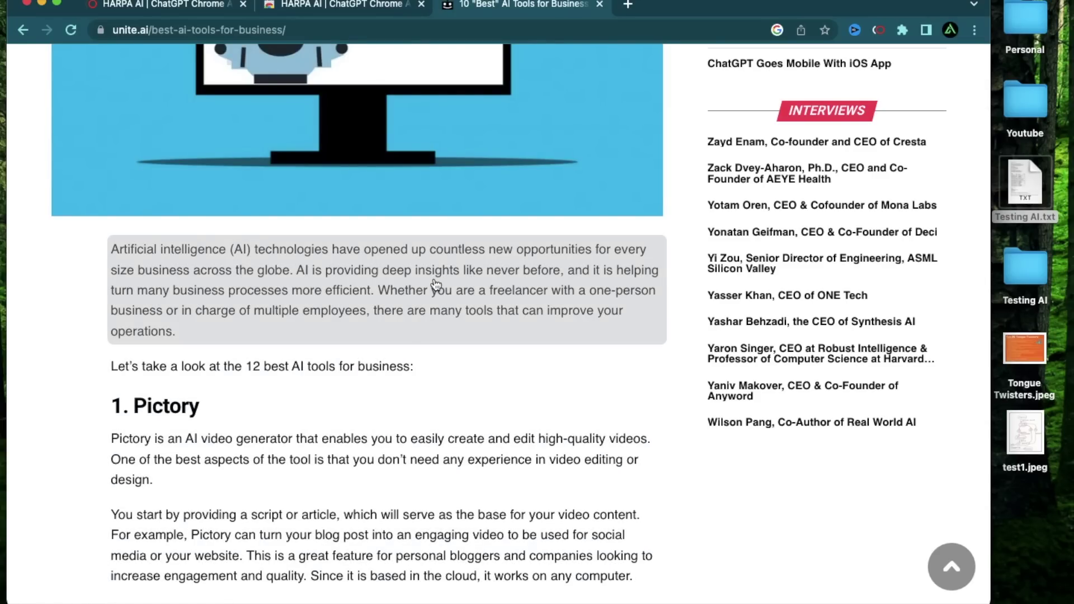
click(436, 284)
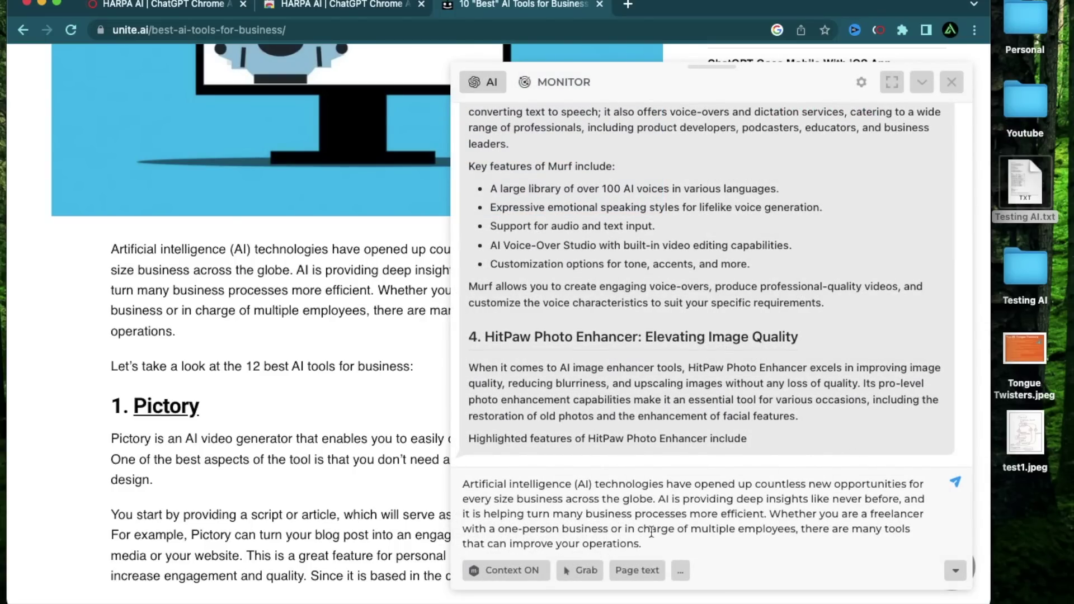
scroll(213, 528, down, 7)
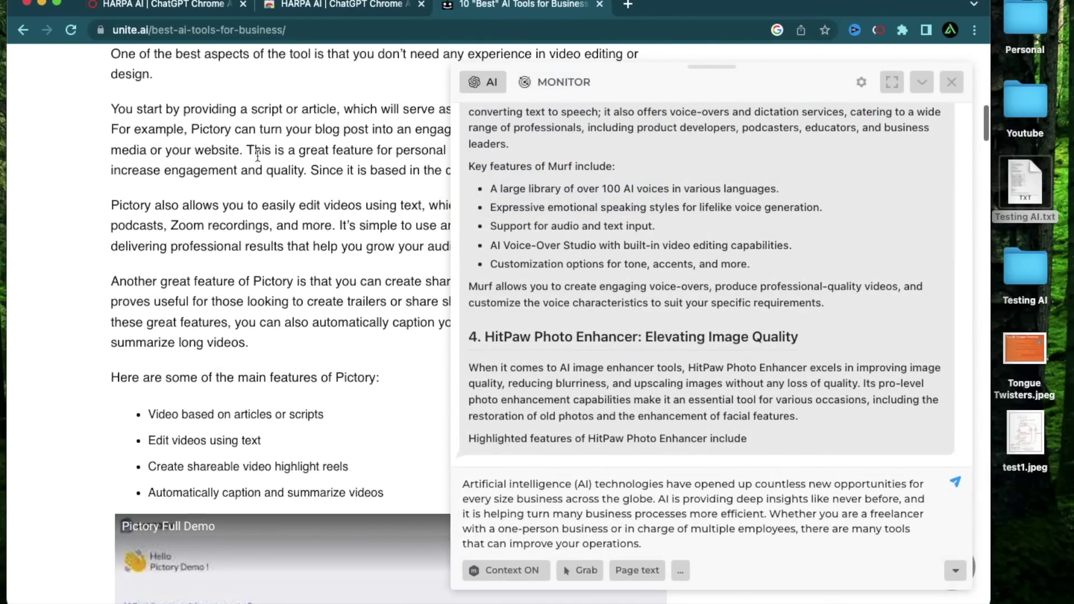
click(581, 570)
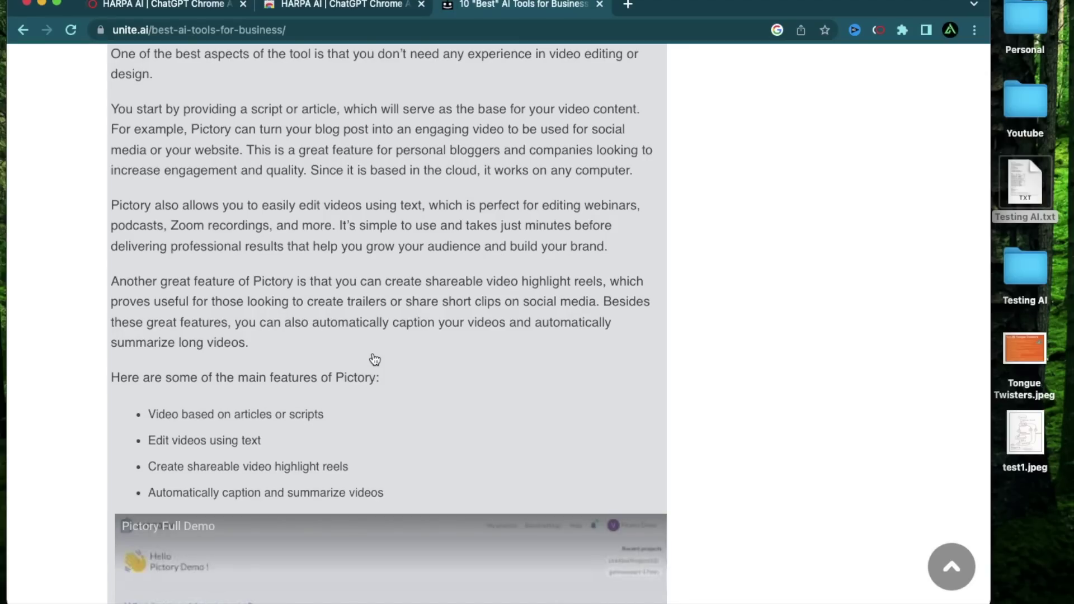
scroll(395, 213, down, 1)
scroll(395, 213, up, 4)
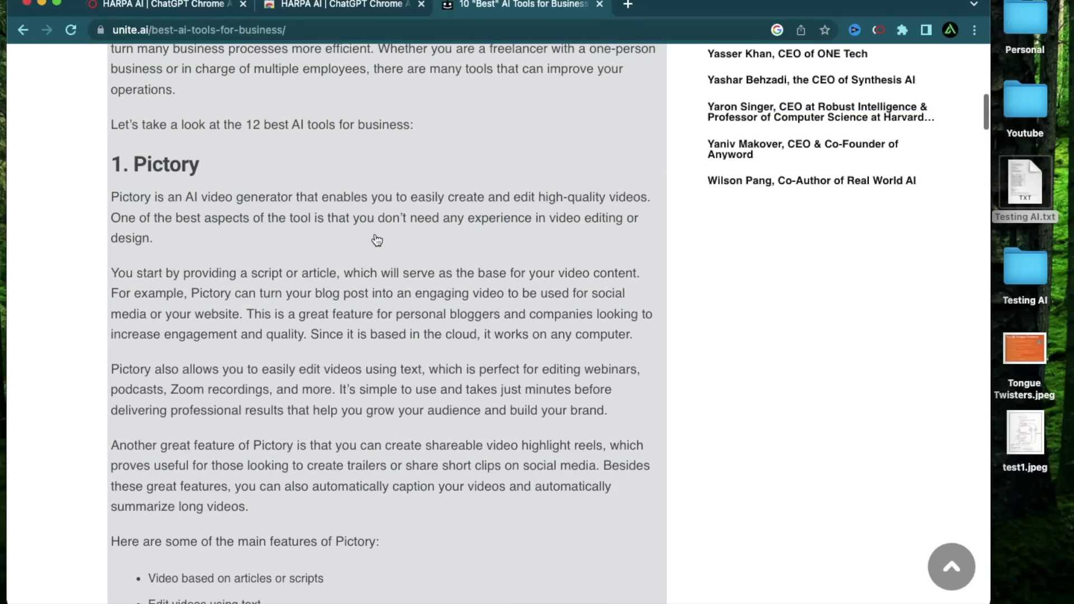
click(404, 294)
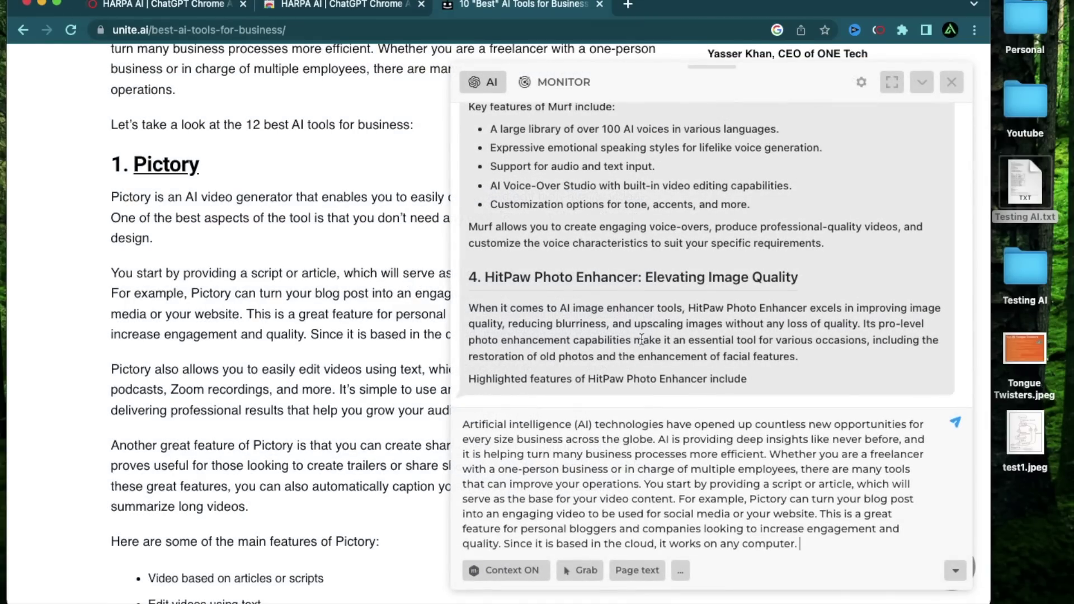
scroll(673, 479, down, 2)
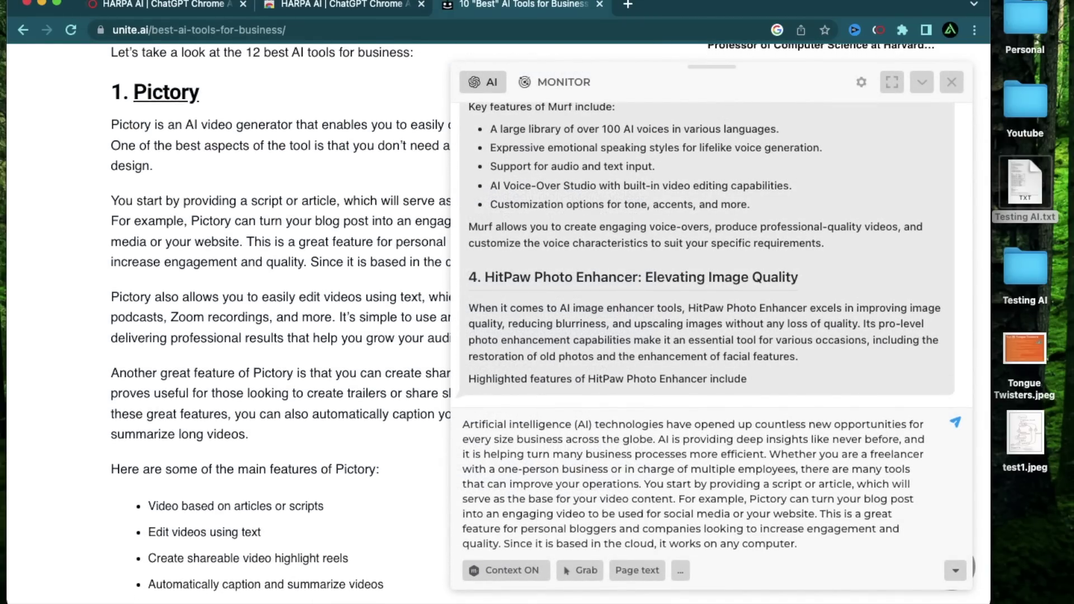
key(shift+Return)
key(shift+Return)
key(shift+Return)
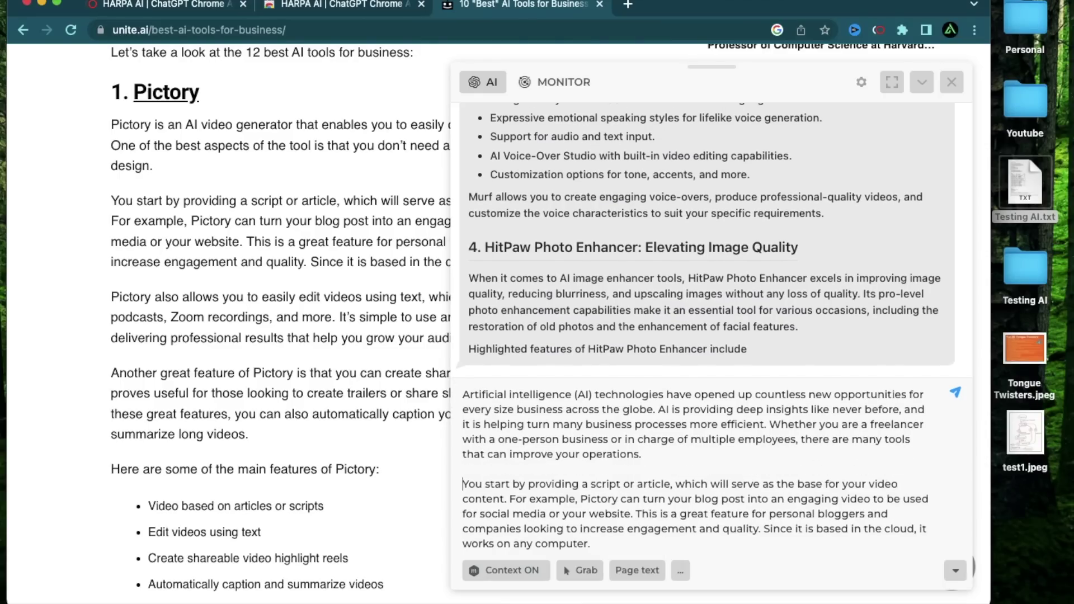
scroll(638, 550, down, 1)
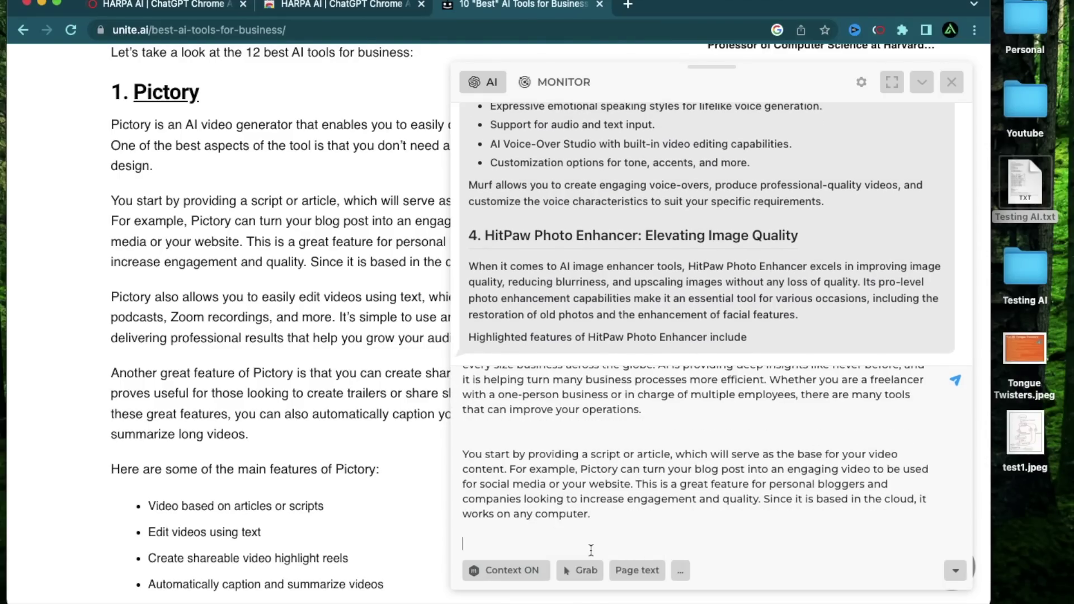
Step: Grab the Jasper paragraph too, then send all excerpts to generate an article
click(582, 570)
scroll(336, 365, down, 10)
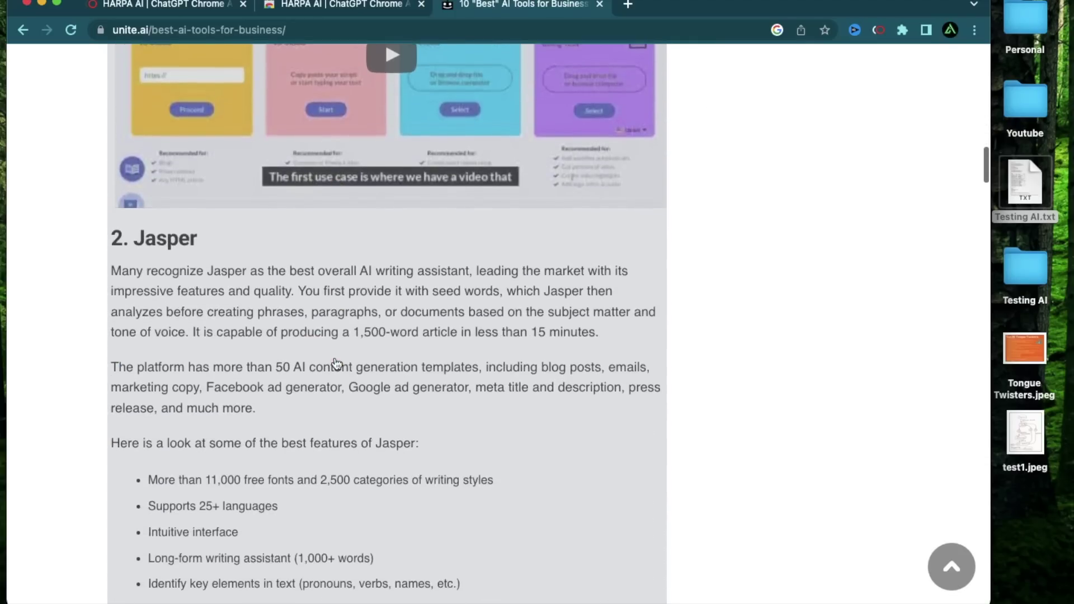
scroll(336, 365, down, 3)
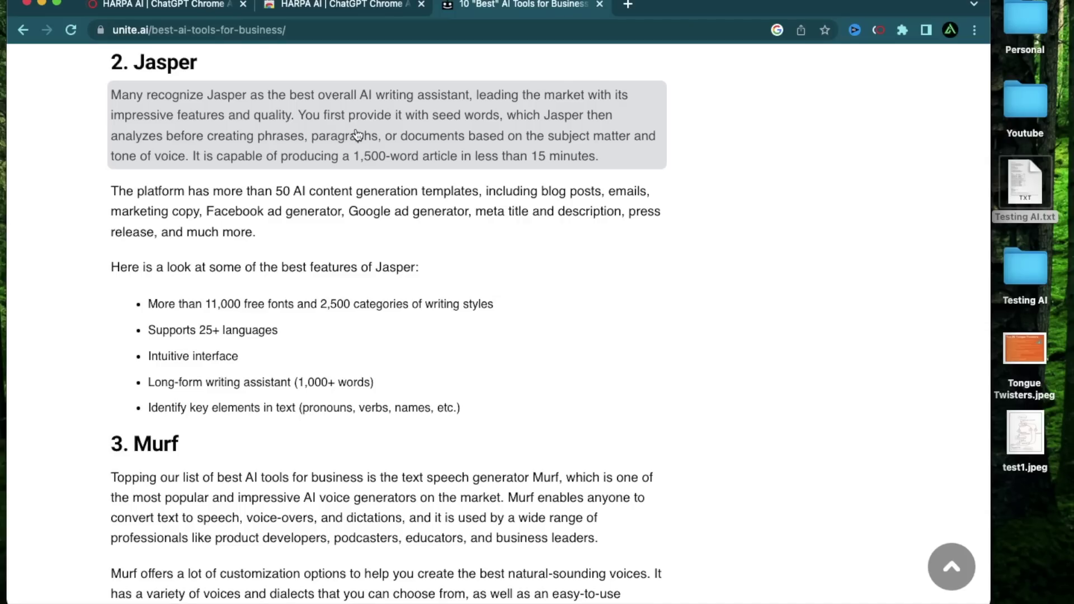
click(356, 134)
scroll(621, 436, up, 3)
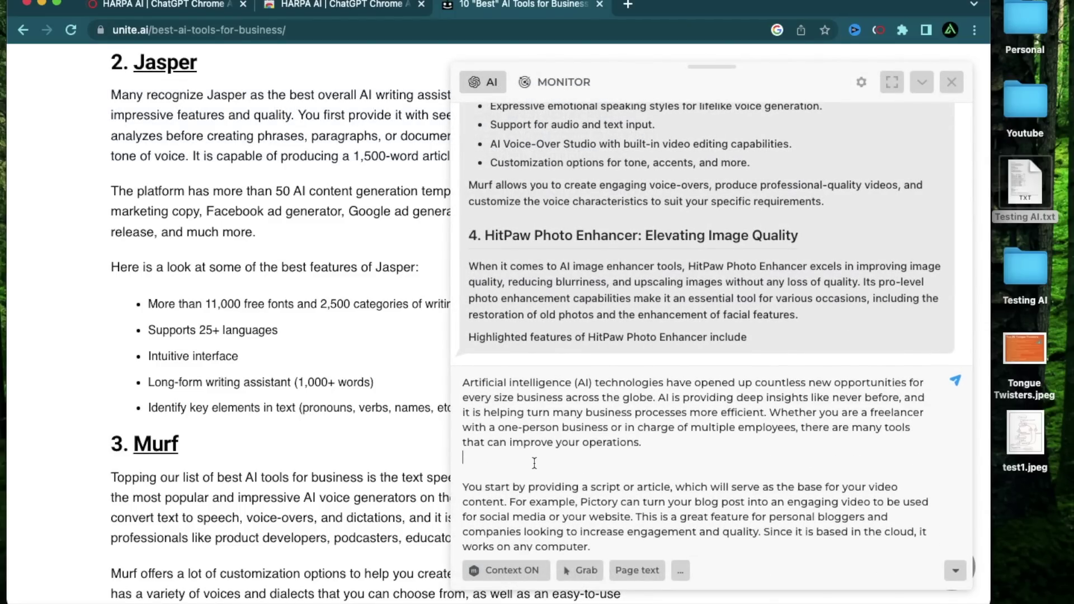
scroll(650, 446, down, 3)
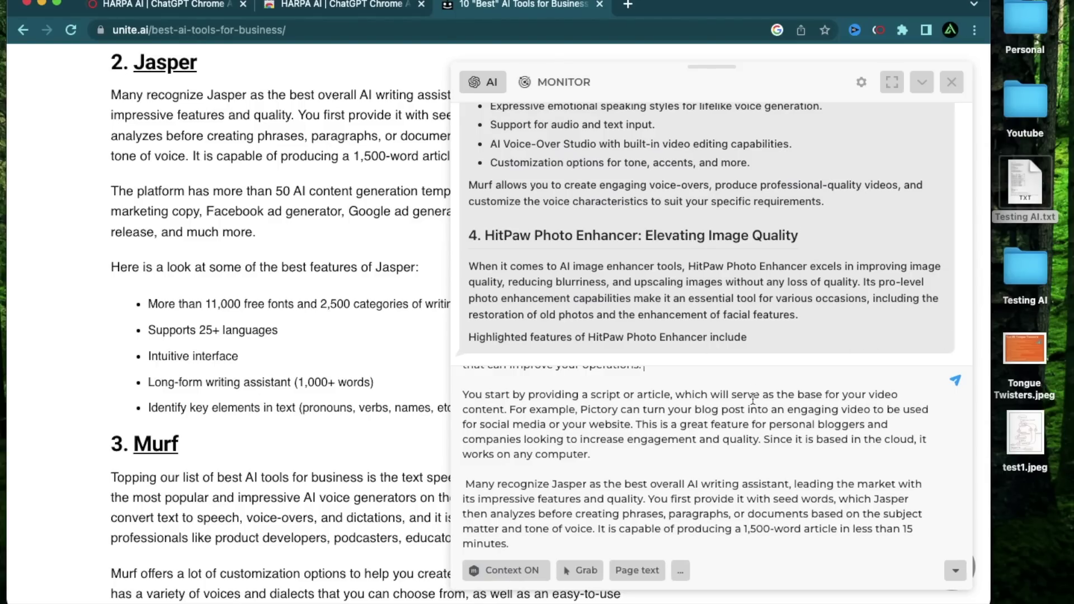
scroll(753, 399, down, 5)
scroll(750, 392, up, 15)
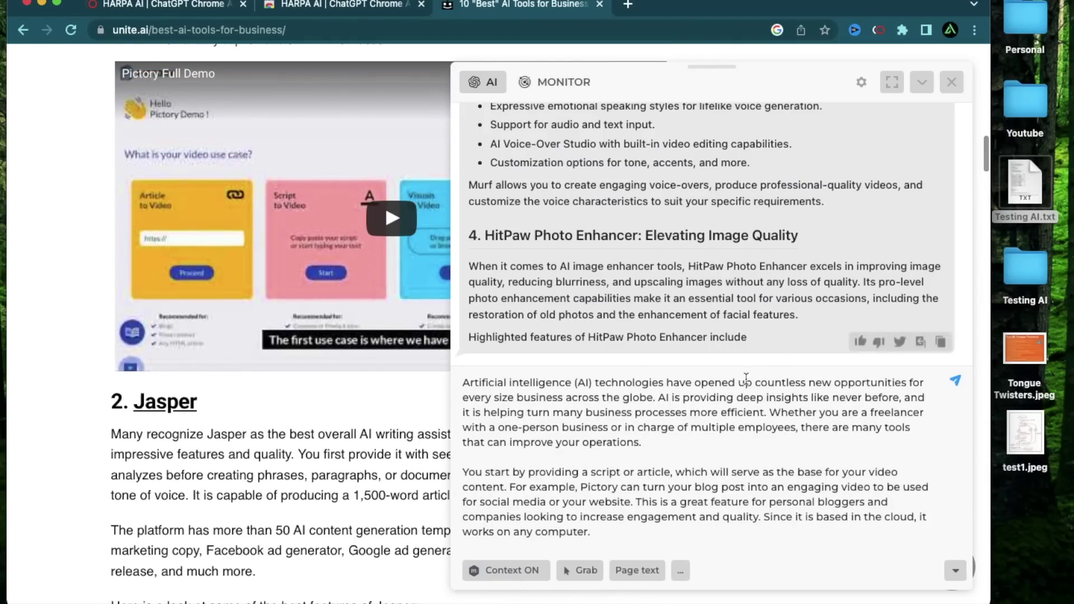
scroll(747, 377, down, 15)
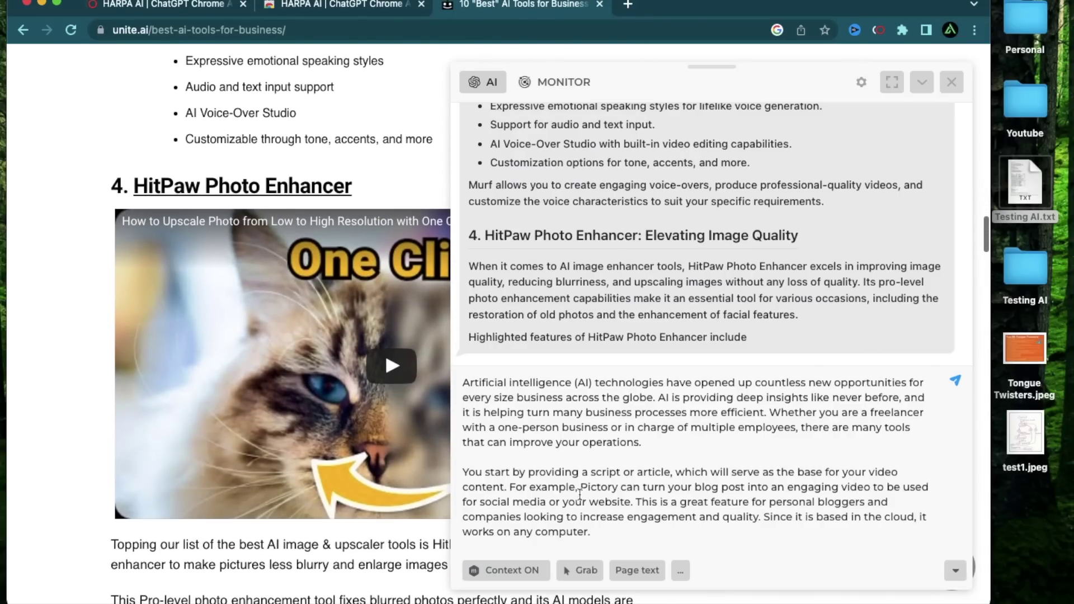
key(Return)
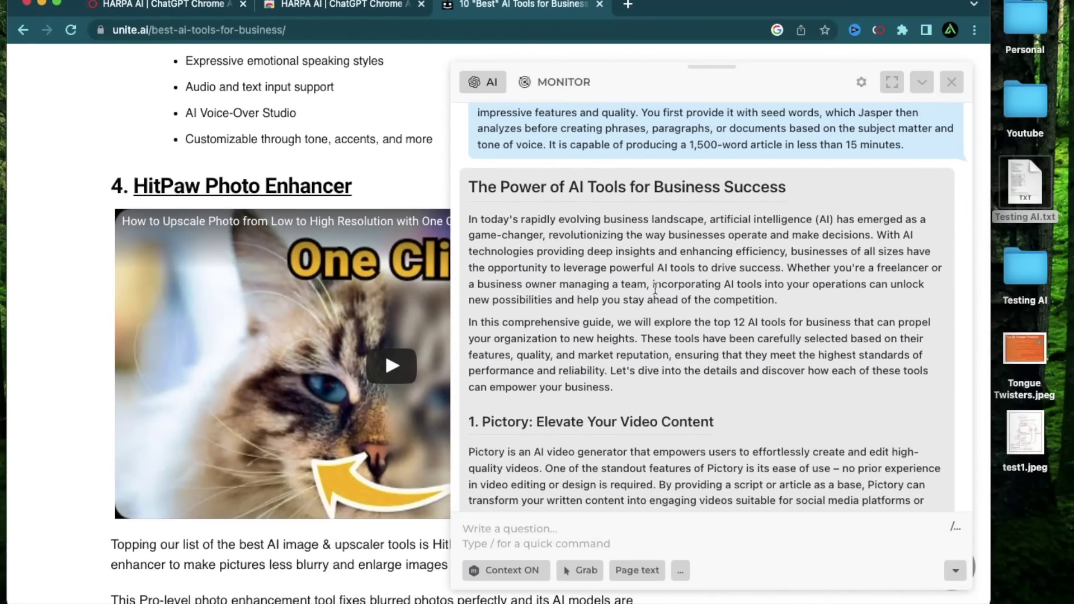
Step: Open the Marketing & SEO command list with / and start the 6 months SEO plan command
scroll(693, 324, up, 5)
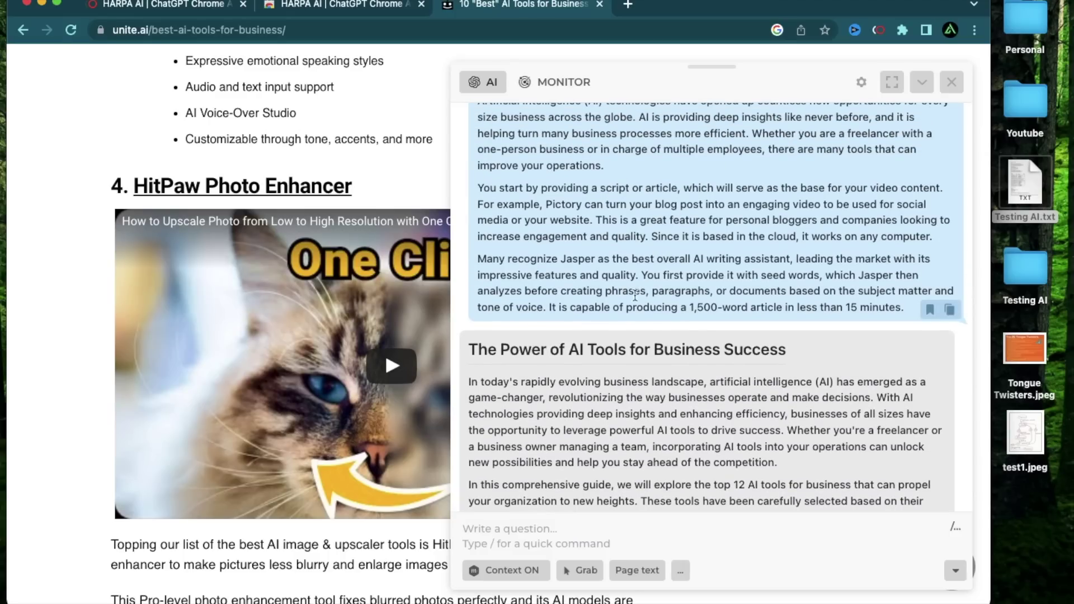
text(/)
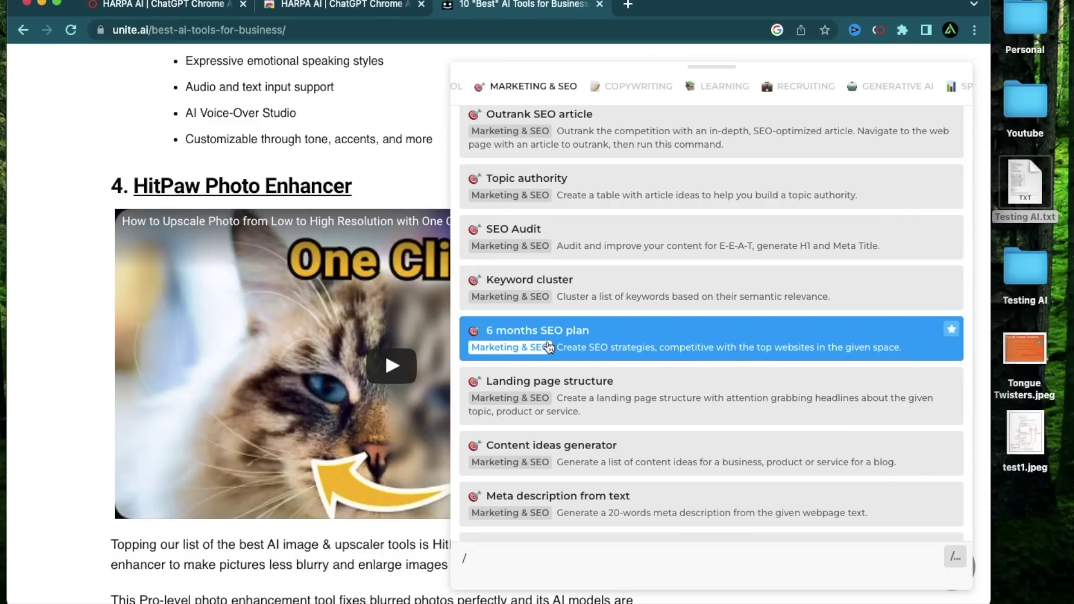
click(565, 343)
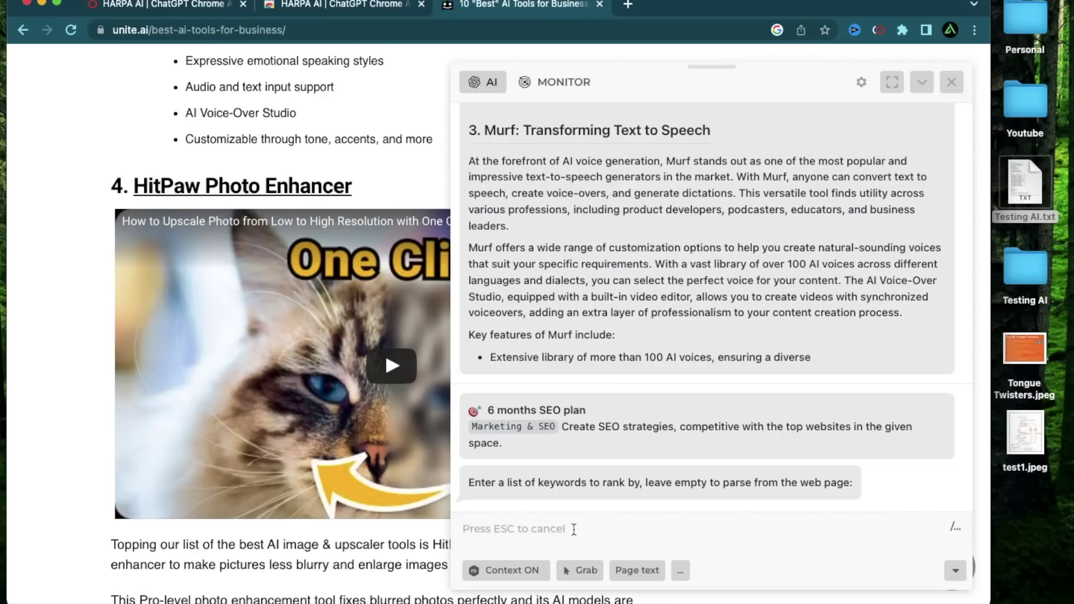
Step: Send keywords 'ai art tools', 'best ai tools', 'free ai tools', 'ai tools for programmer' on separate lines
text(ai art)
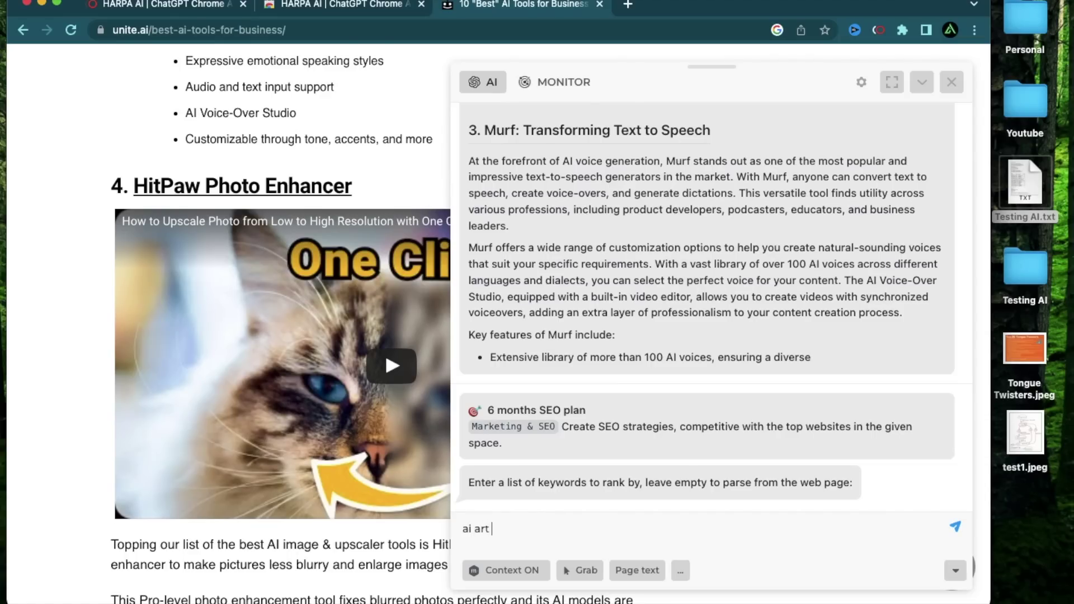
text( tools)
key(shift+Return)
text(best ai tools)
key(shift+Return)
text(free ai tools)
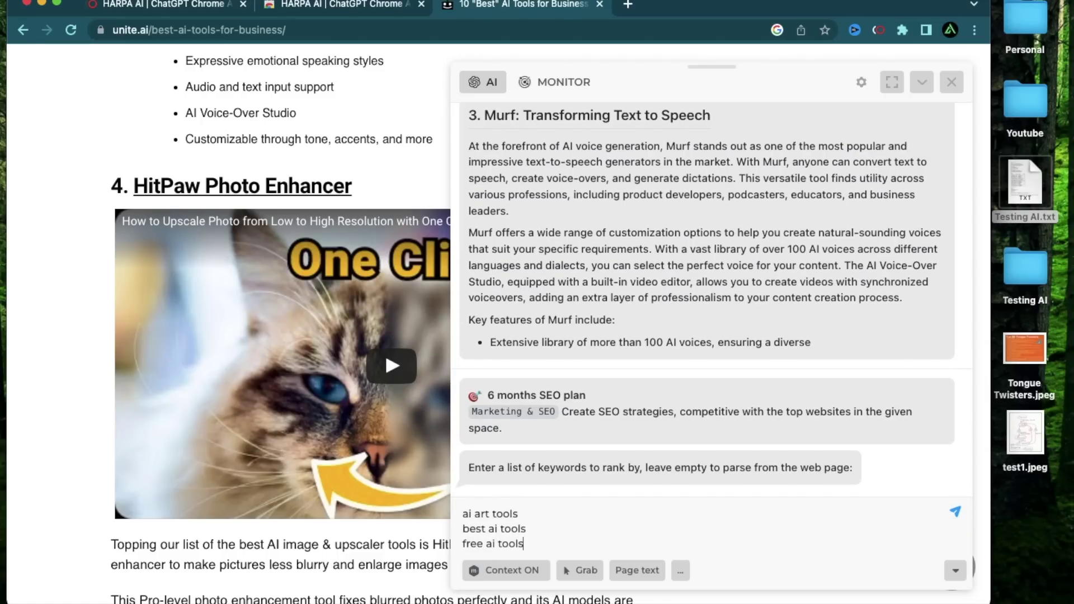
key(shift+Return)
text(ai to)
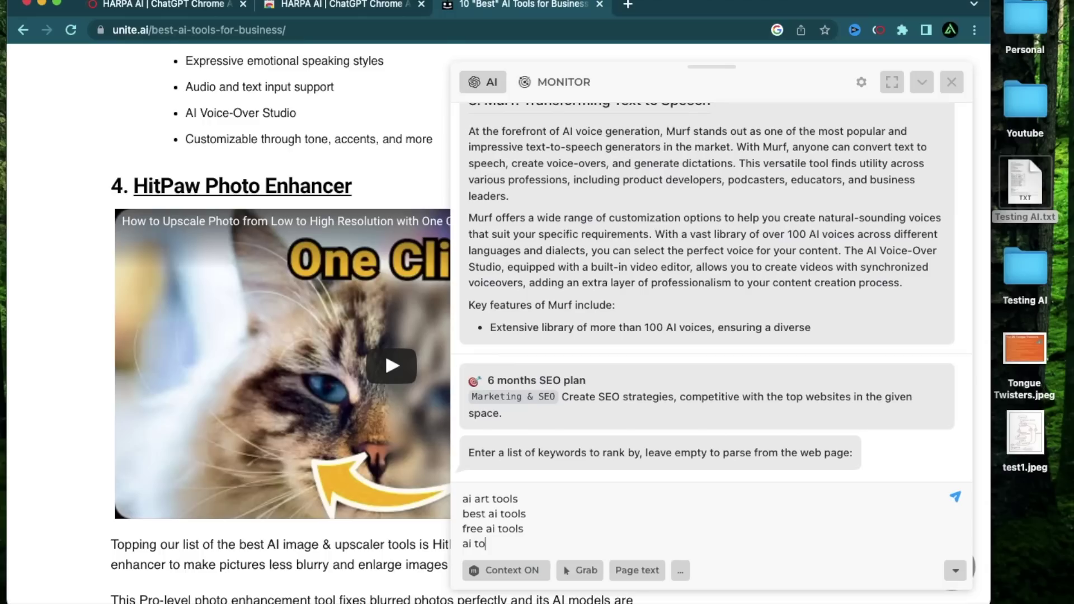
text(ols for programmers)
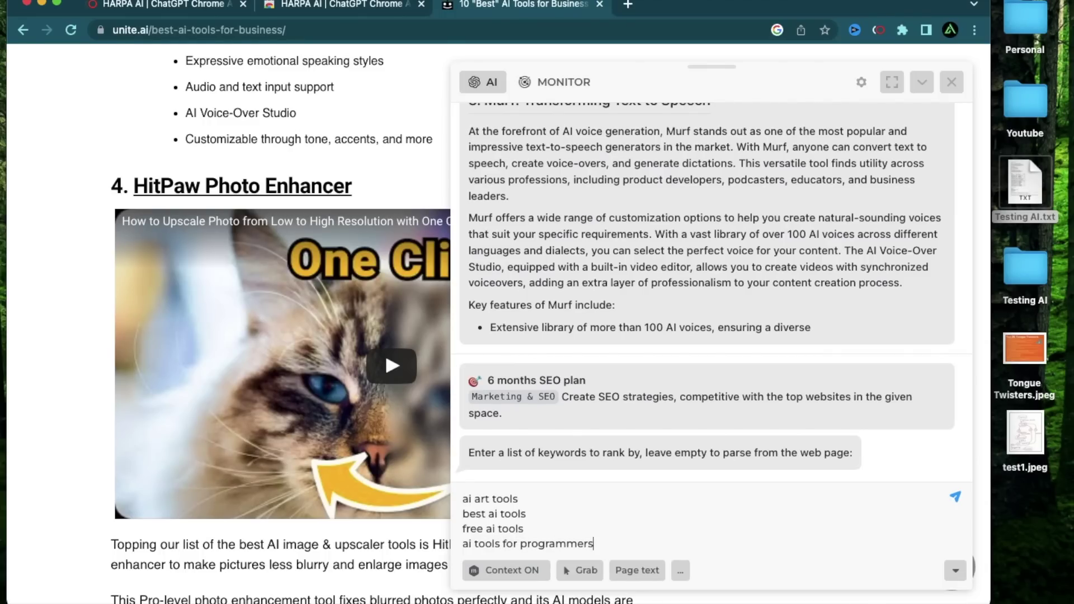
key(Return)
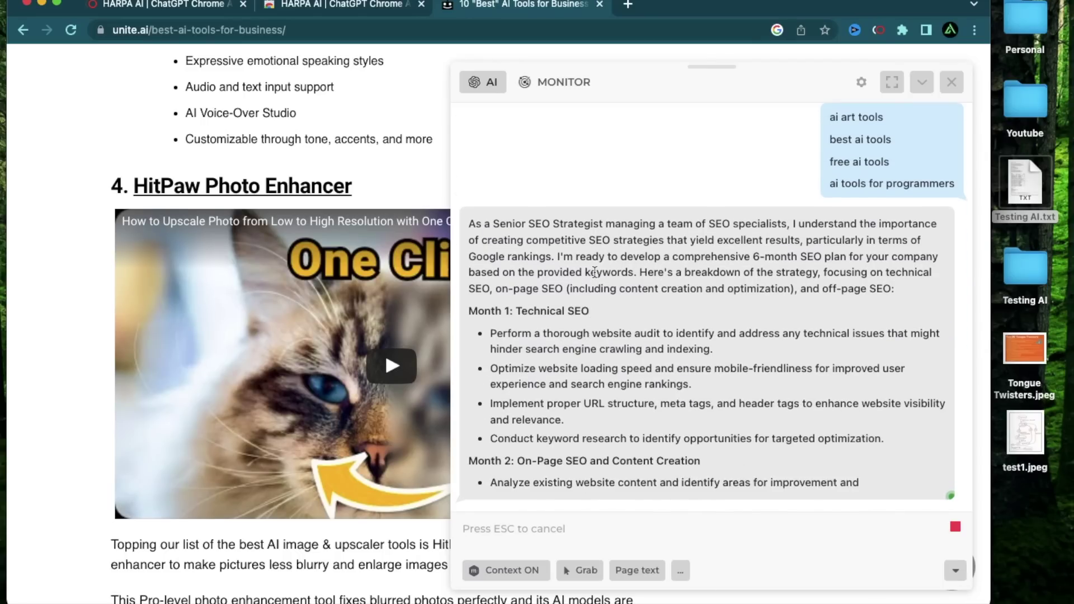
Step: Scroll through the plan from Month 1: Technical SEO to Month 6: Ongoing Optimization and Reporting
scroll(595, 273, up, 3)
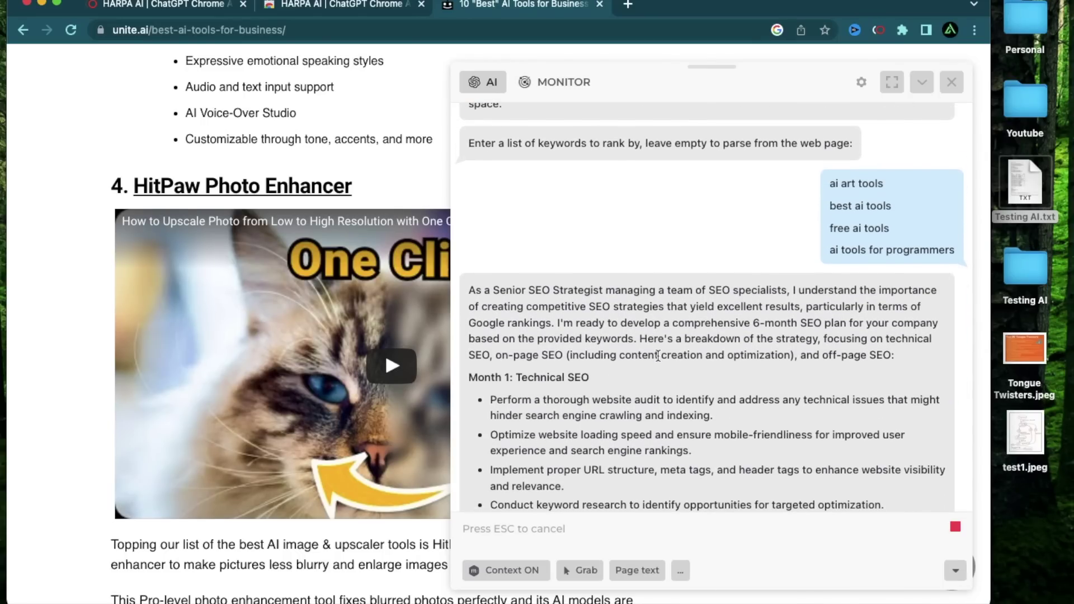
scroll(833, 292, up, 5)
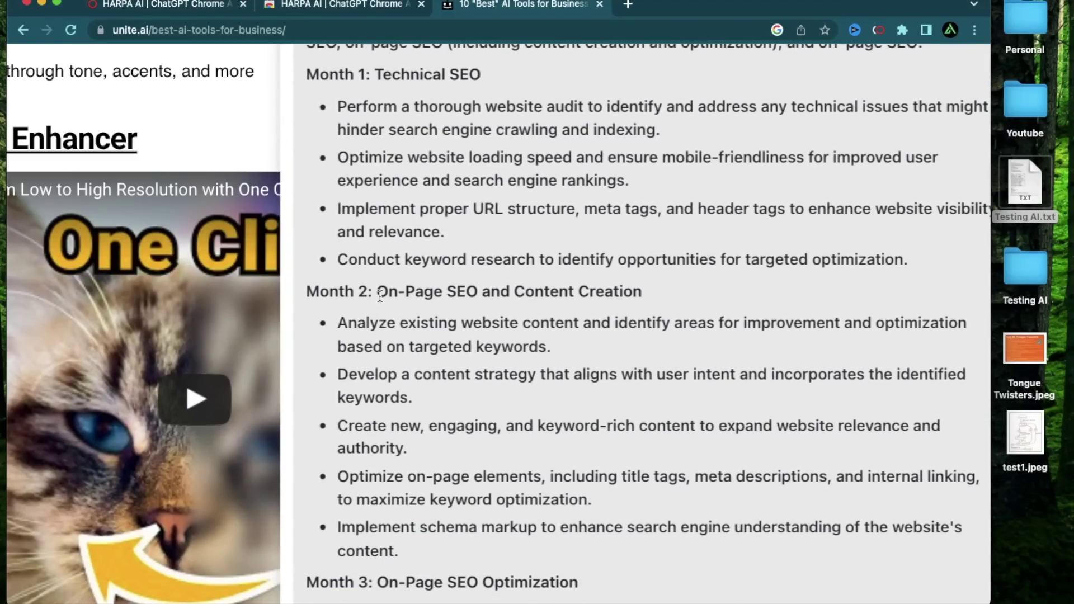
scroll(618, 329, down, 5)
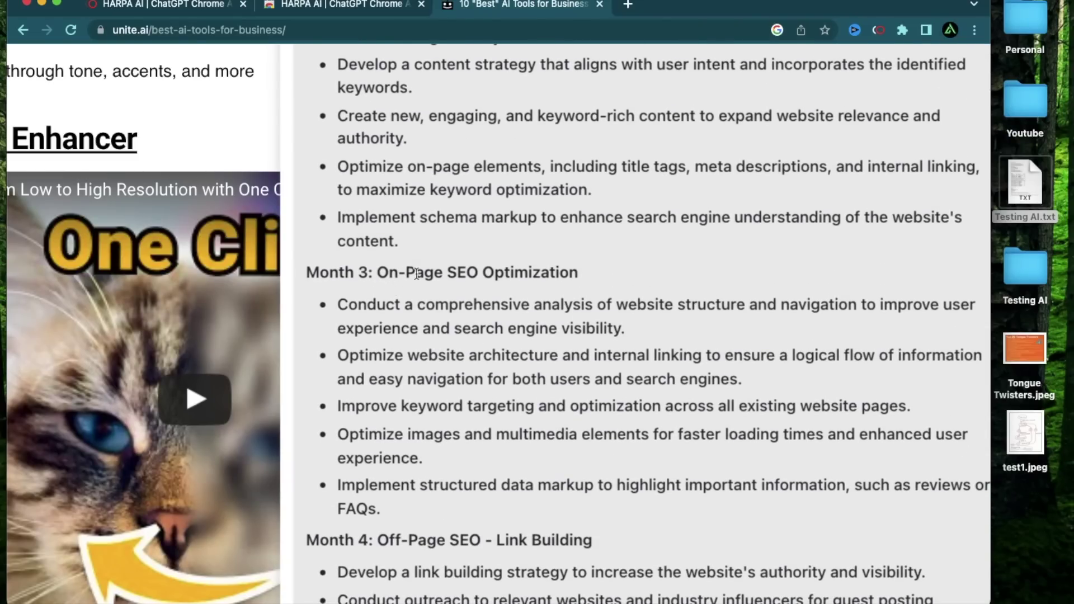
scroll(505, 428, down, 6)
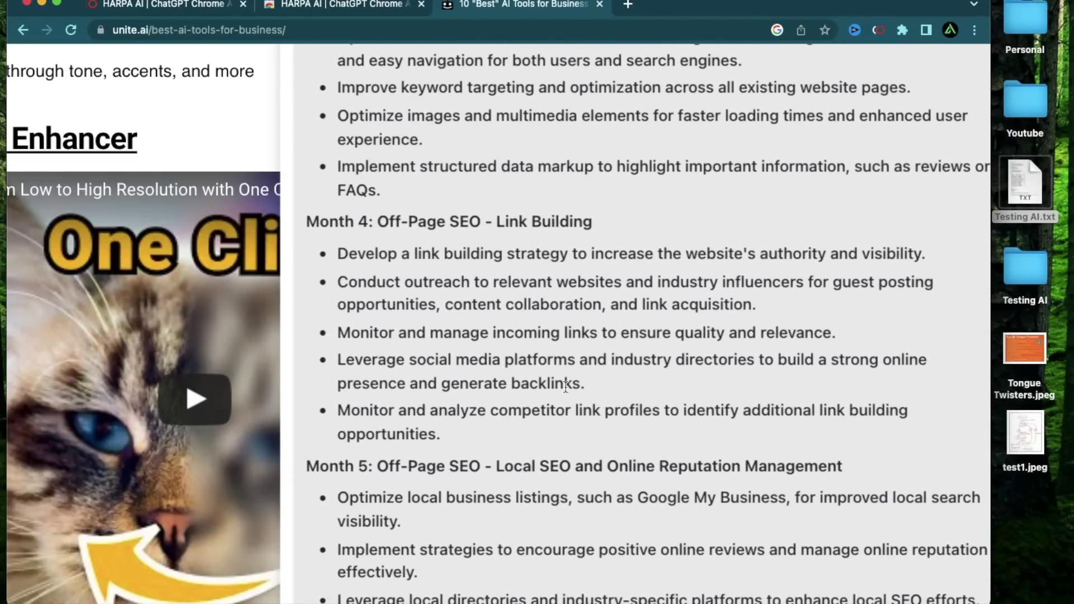
scroll(546, 415, down, 3)
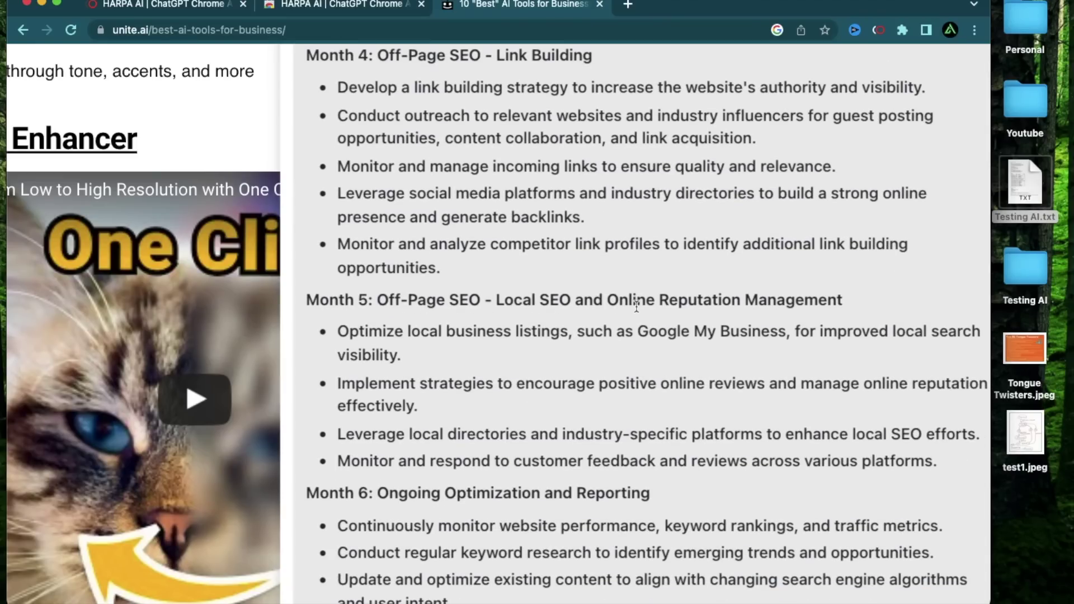
scroll(748, 403, down, 4)
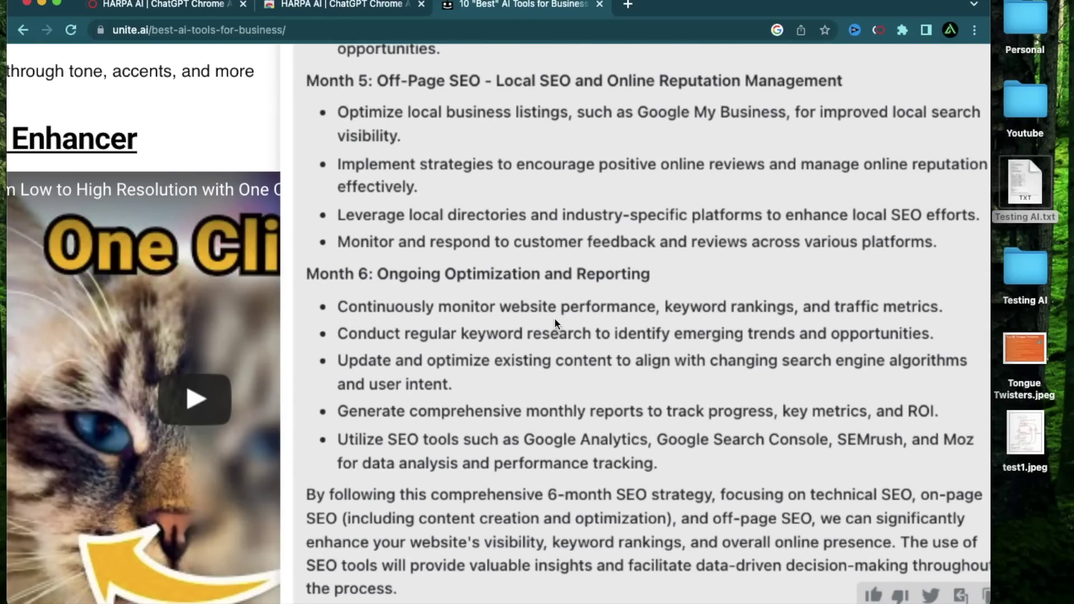
scroll(555, 319, down, 1)
scroll(555, 319, up, 4)
scroll(555, 317, up, 15)
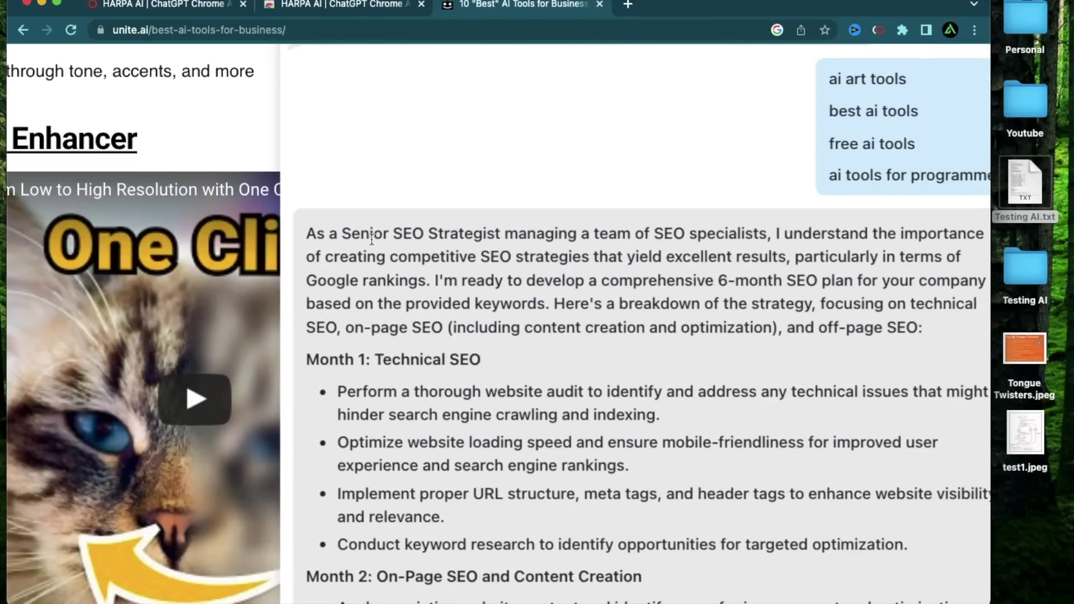
scroll(469, 426, down, 3)
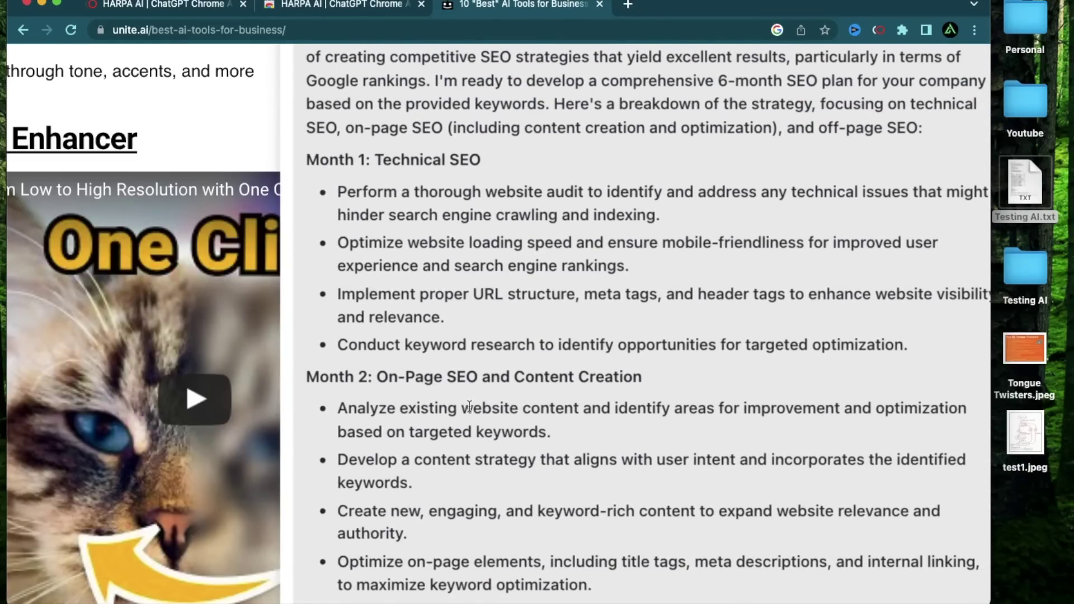
scroll(470, 406, down, 12)
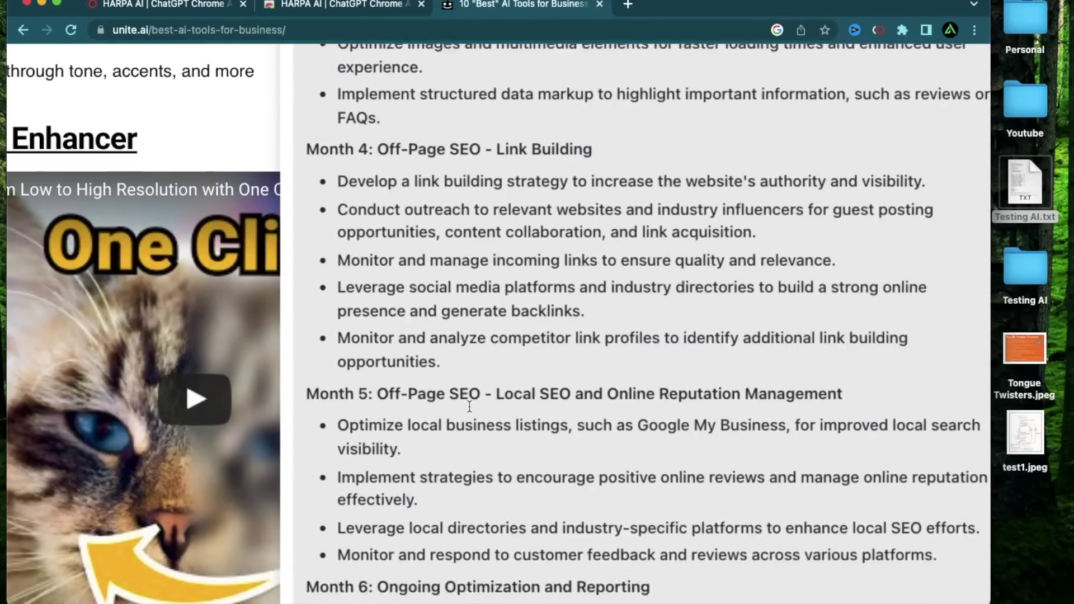
scroll(470, 406, down, 5)
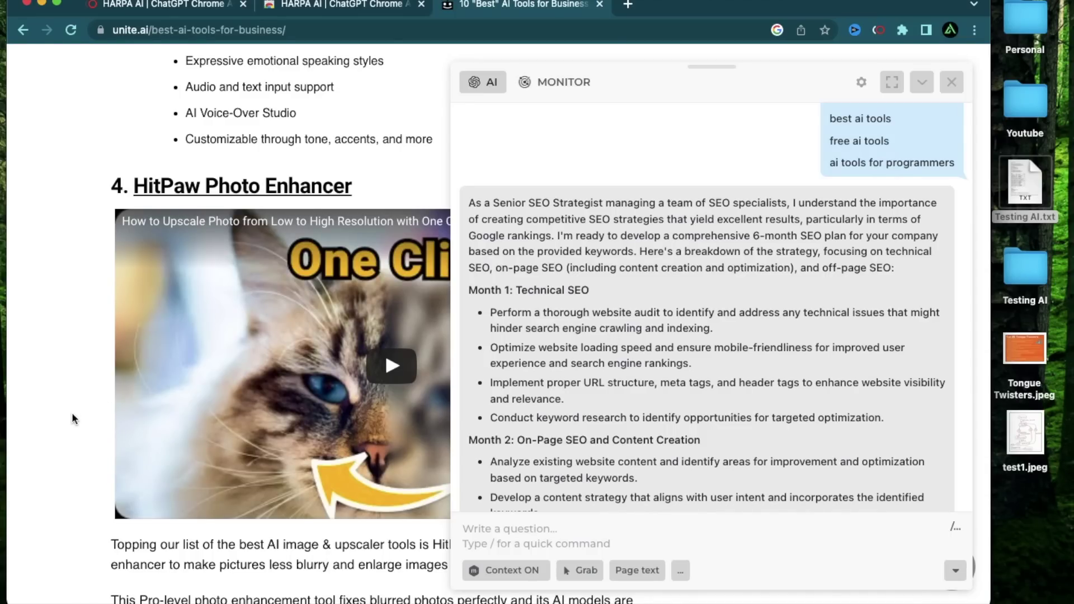
scroll(611, 332, down, 15)
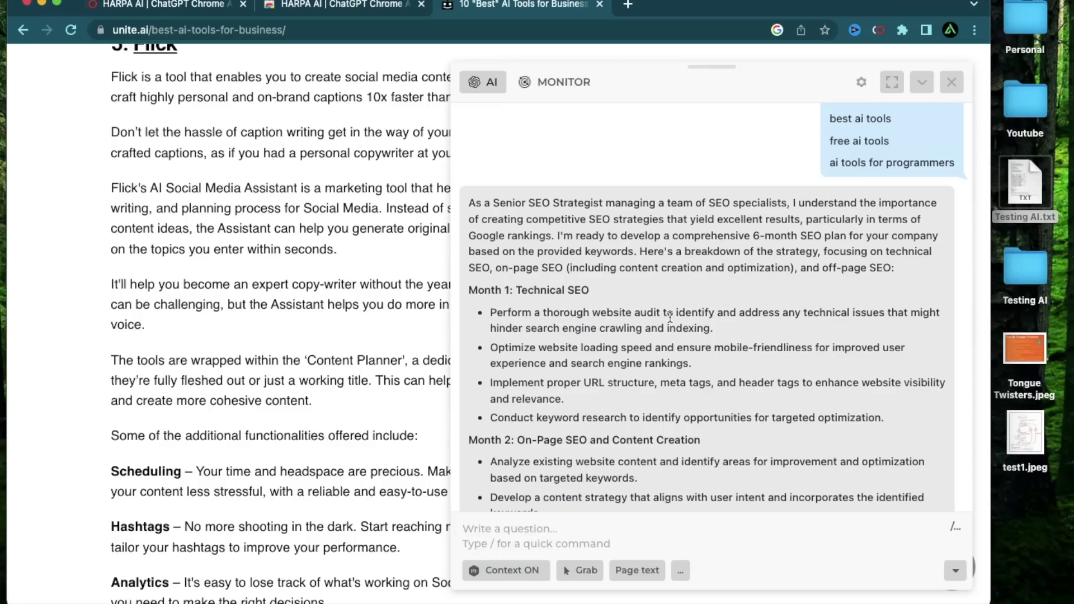
scroll(670, 317, down, 15)
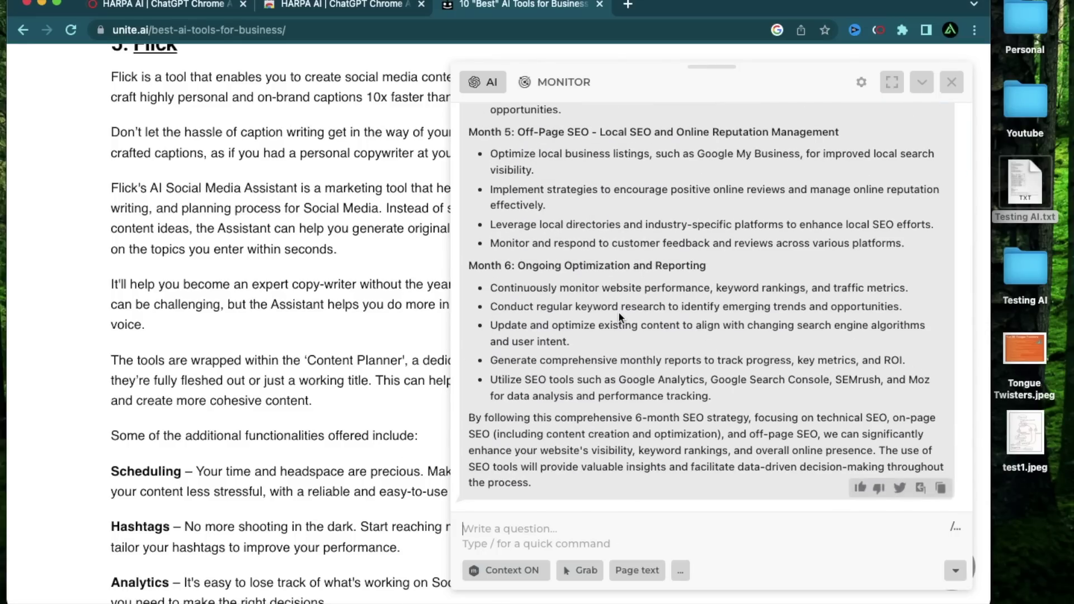
scroll(619, 318, up, 4)
scroll(619, 316, up, 12)
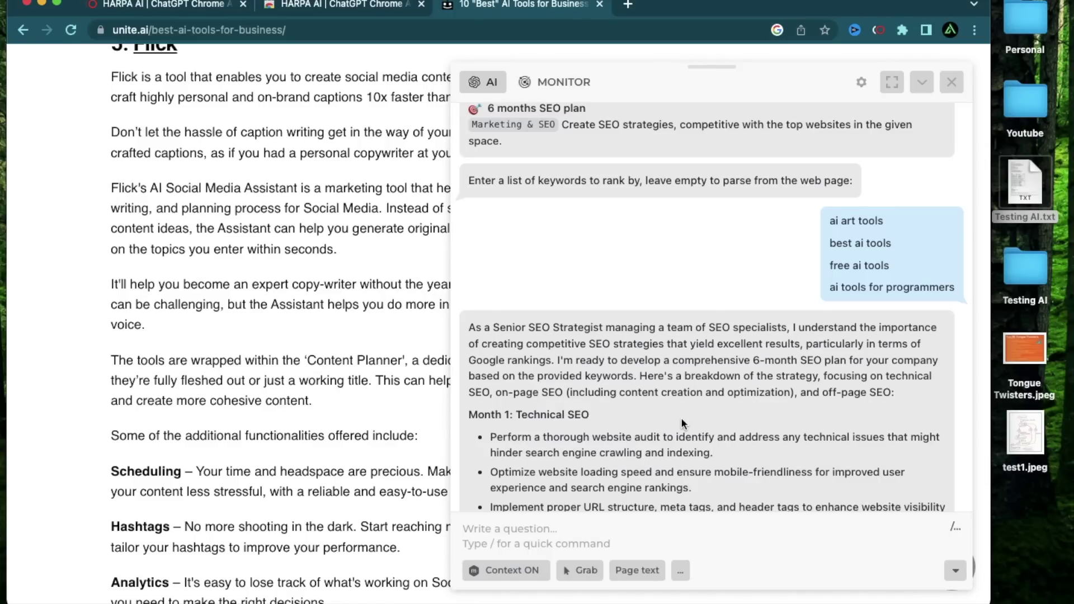
scroll(681, 417, down, 20)
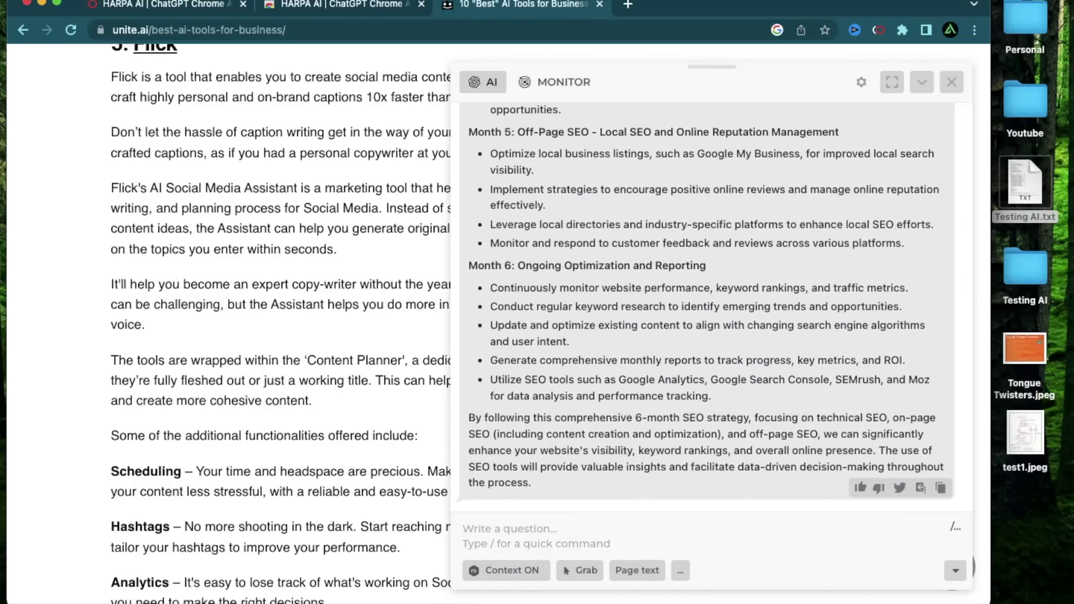